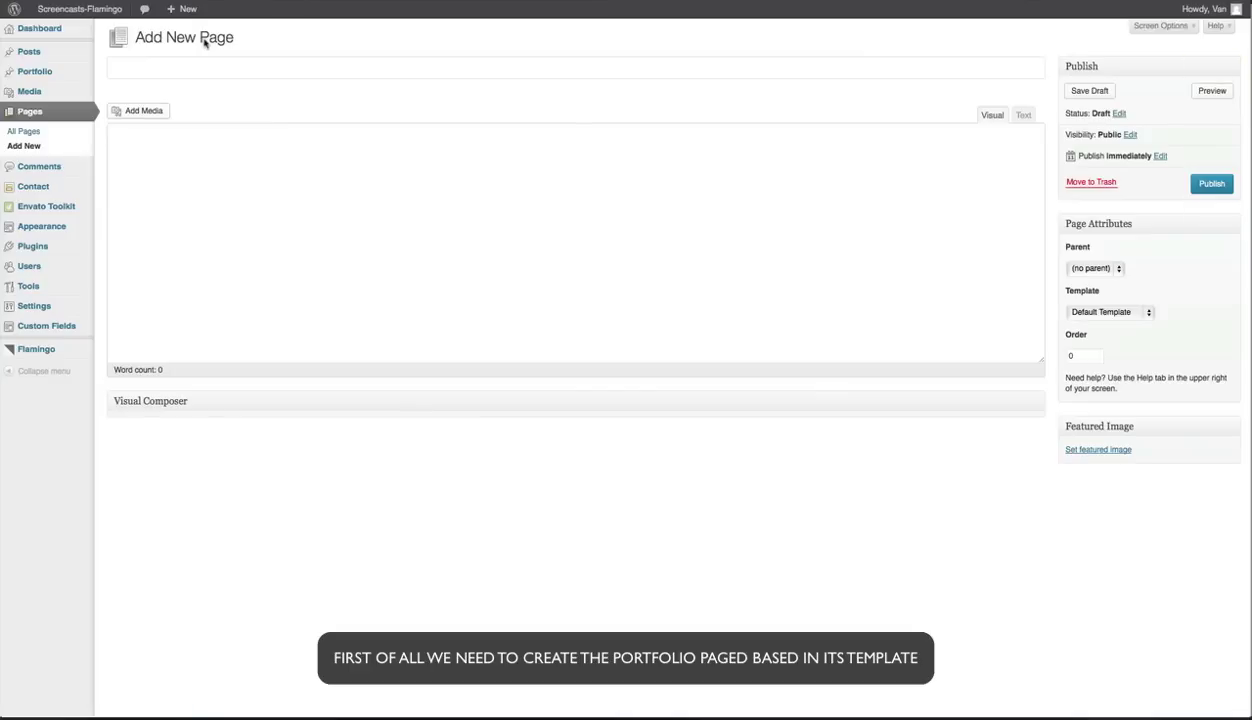
Step: Title the new page "Portfolio", assign it the Portfolio template and publish it
{"action": "left_click", "coordinate": [241, 71]}
{"action": "type", "text": "Portfolio"}
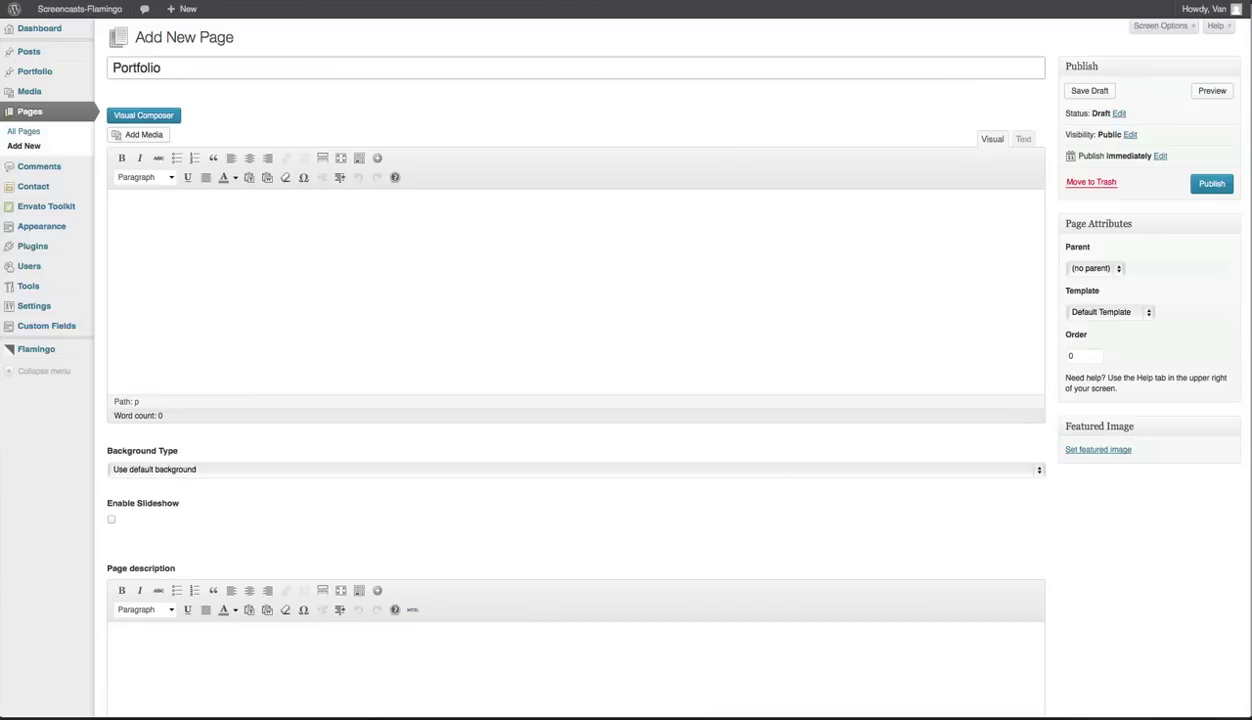
{"action": "left_click", "coordinate": [481, 274]}
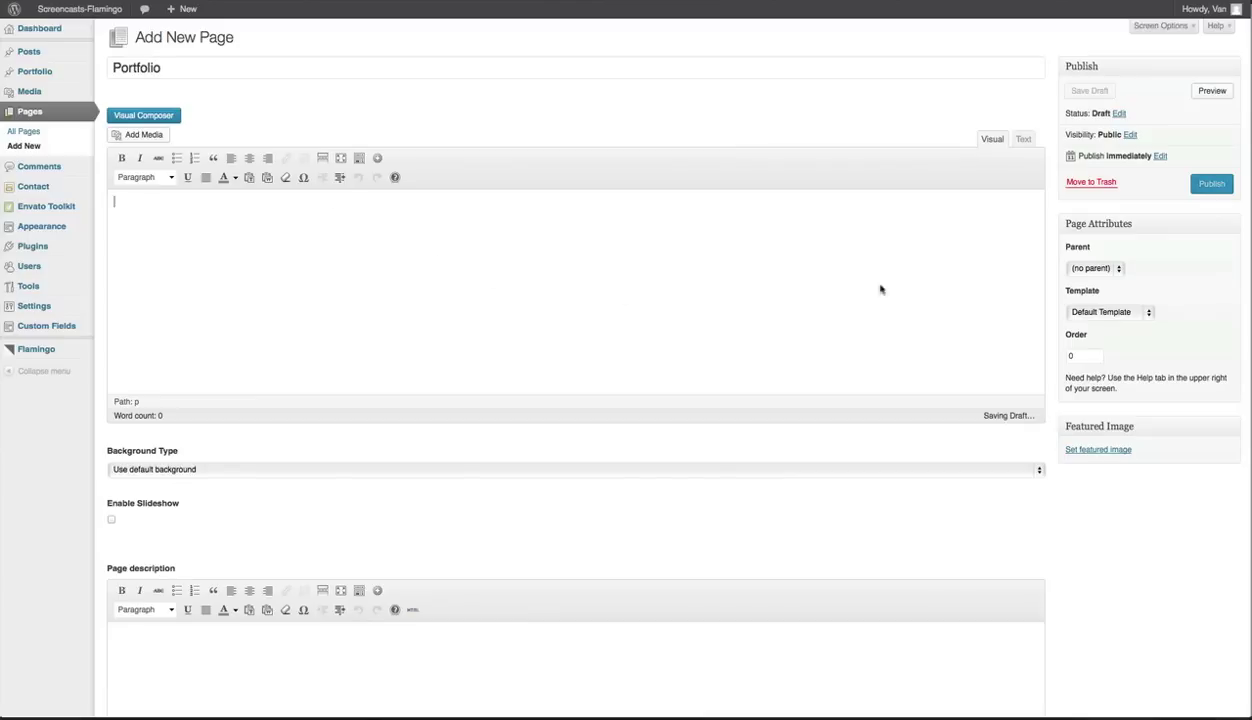
{"action": "left_click", "coordinate": [1149, 314]}
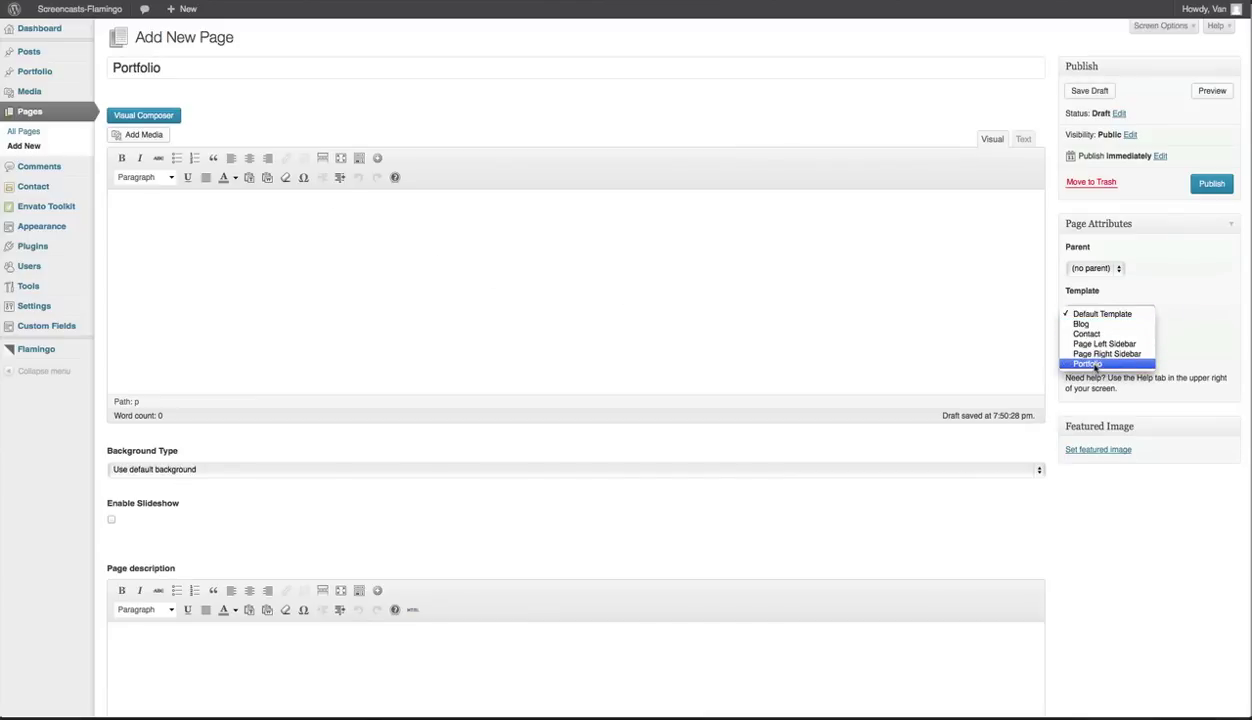
{"action": "left_click", "coordinate": [1096, 364]}
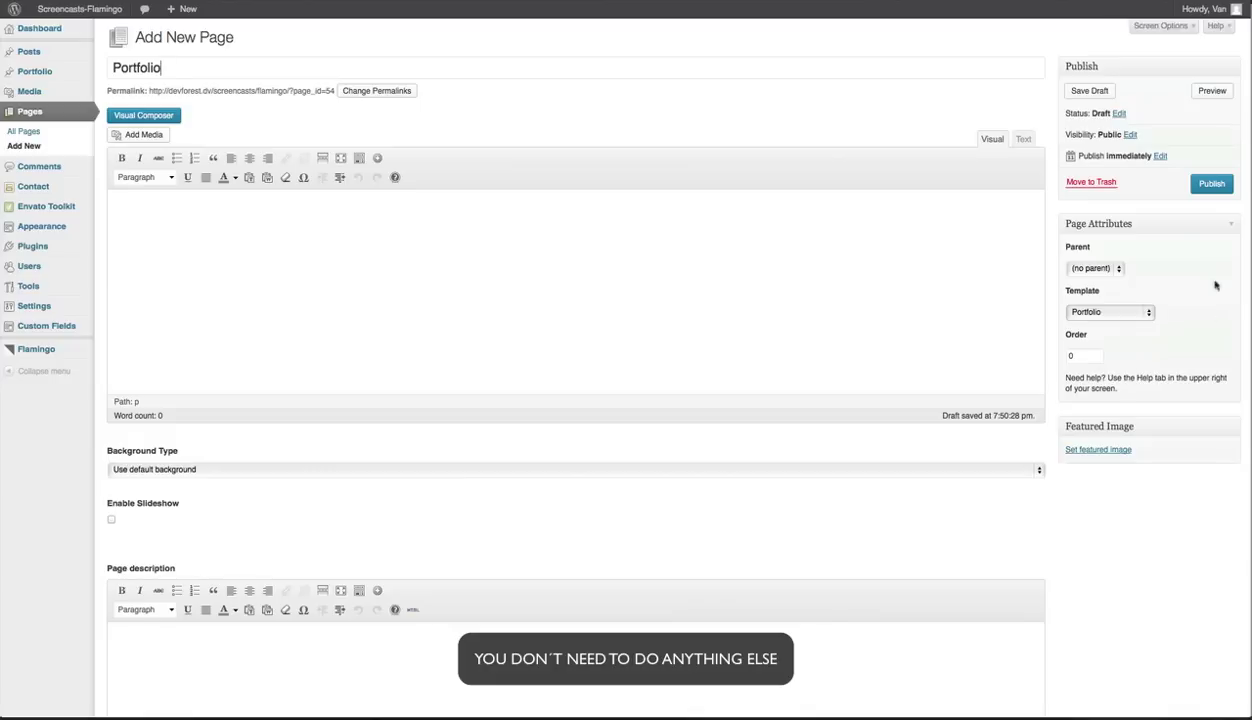
{"action": "left_click", "coordinate": [1211, 186]}
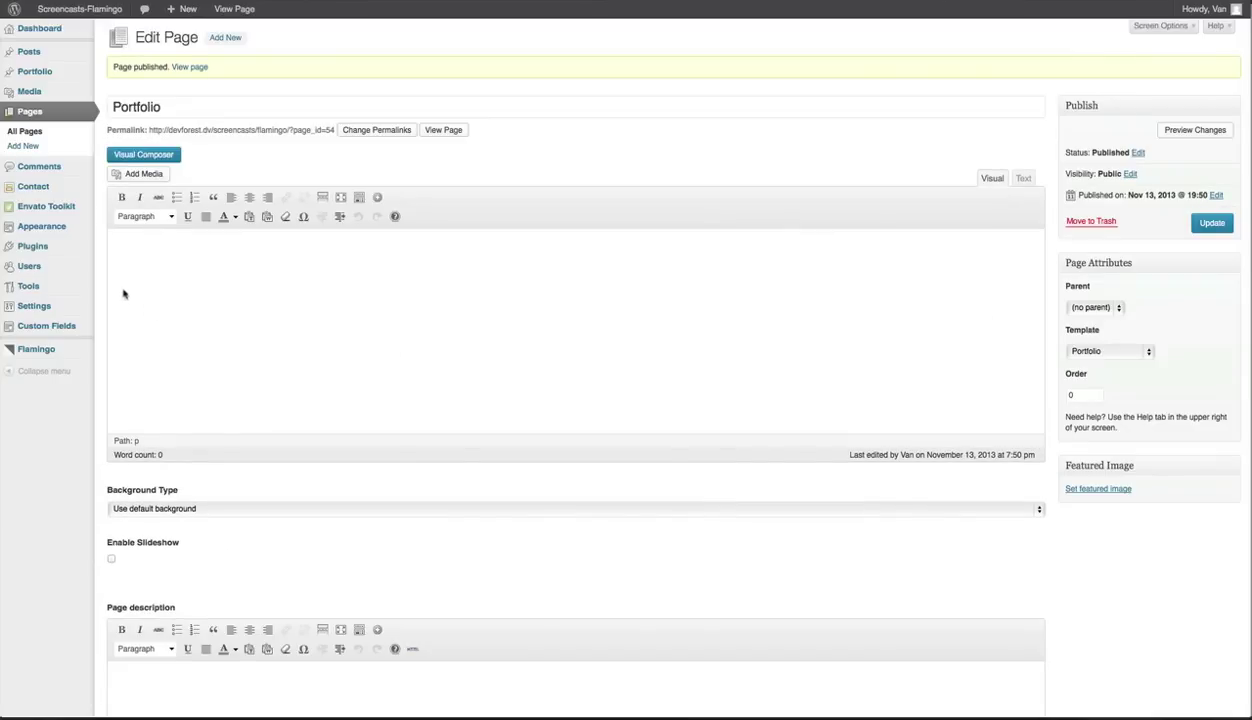
Step: Add the Portfolio page to Main-menu, place it between About and Contact, and save the menu
{"action": "mouse_move", "coordinate": [48, 233]}
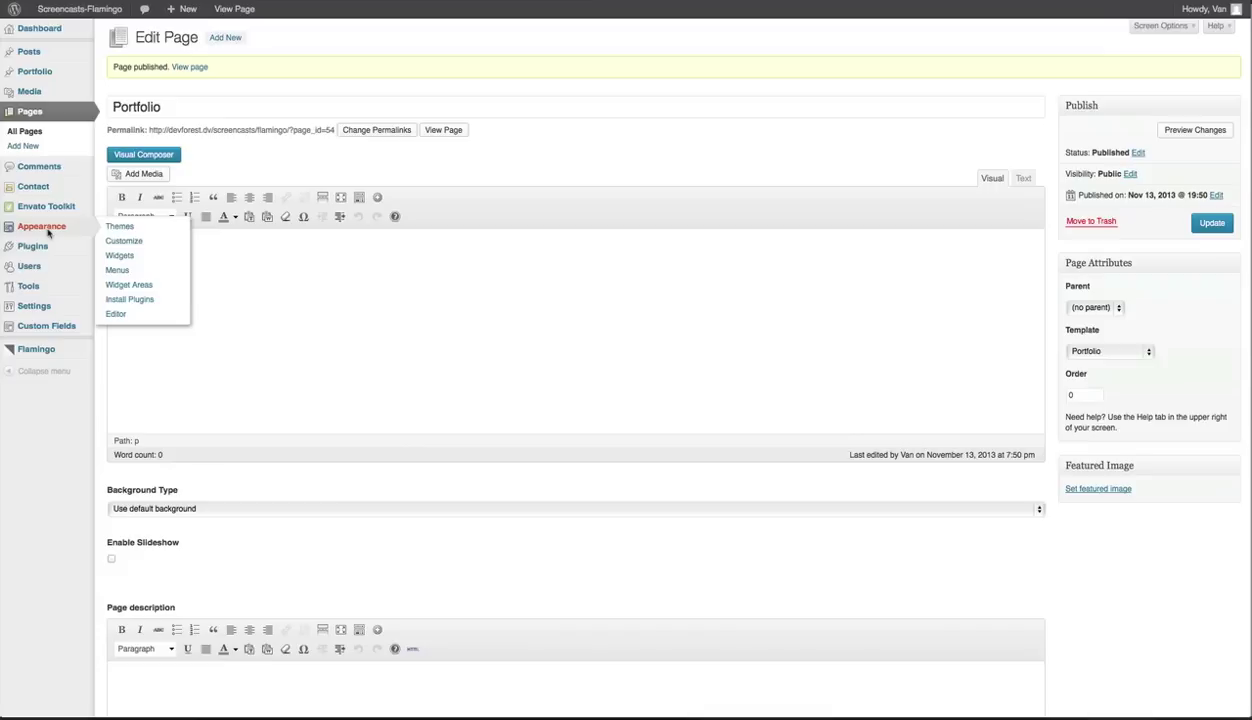
{"action": "left_click", "coordinate": [118, 270]}
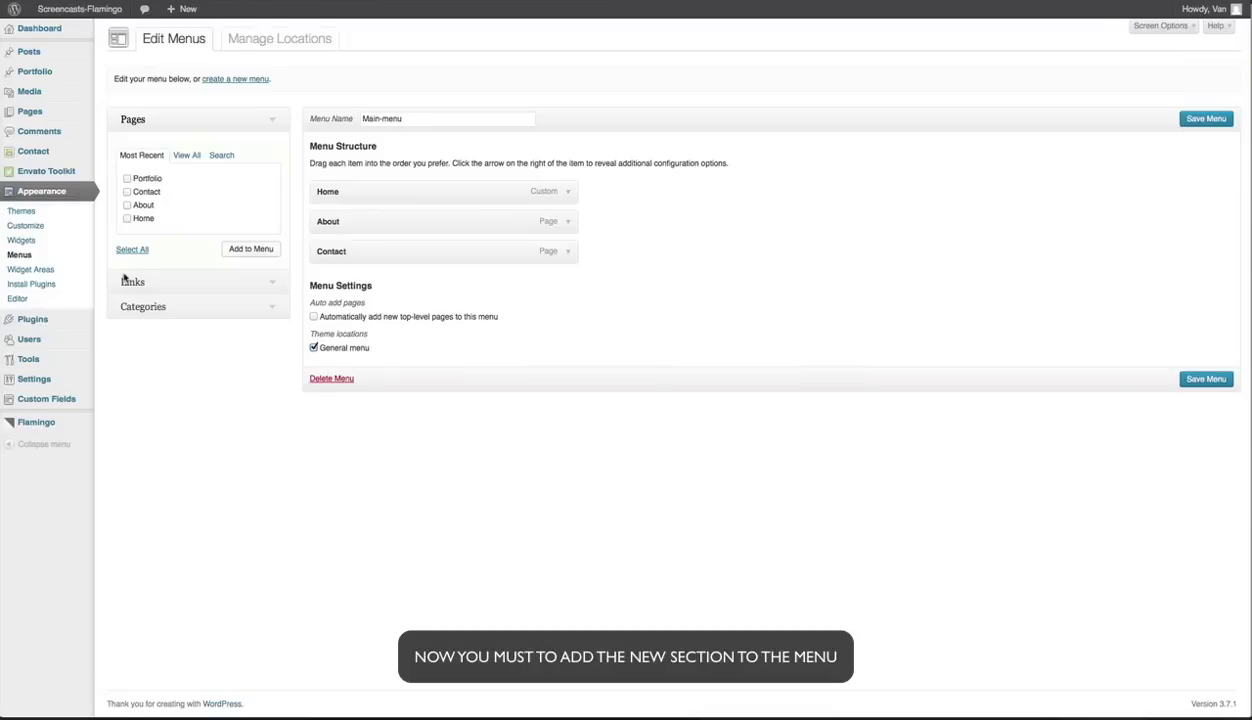
{"action": "left_click", "coordinate": [127, 178]}
{"action": "left_click", "coordinate": [243, 250]}
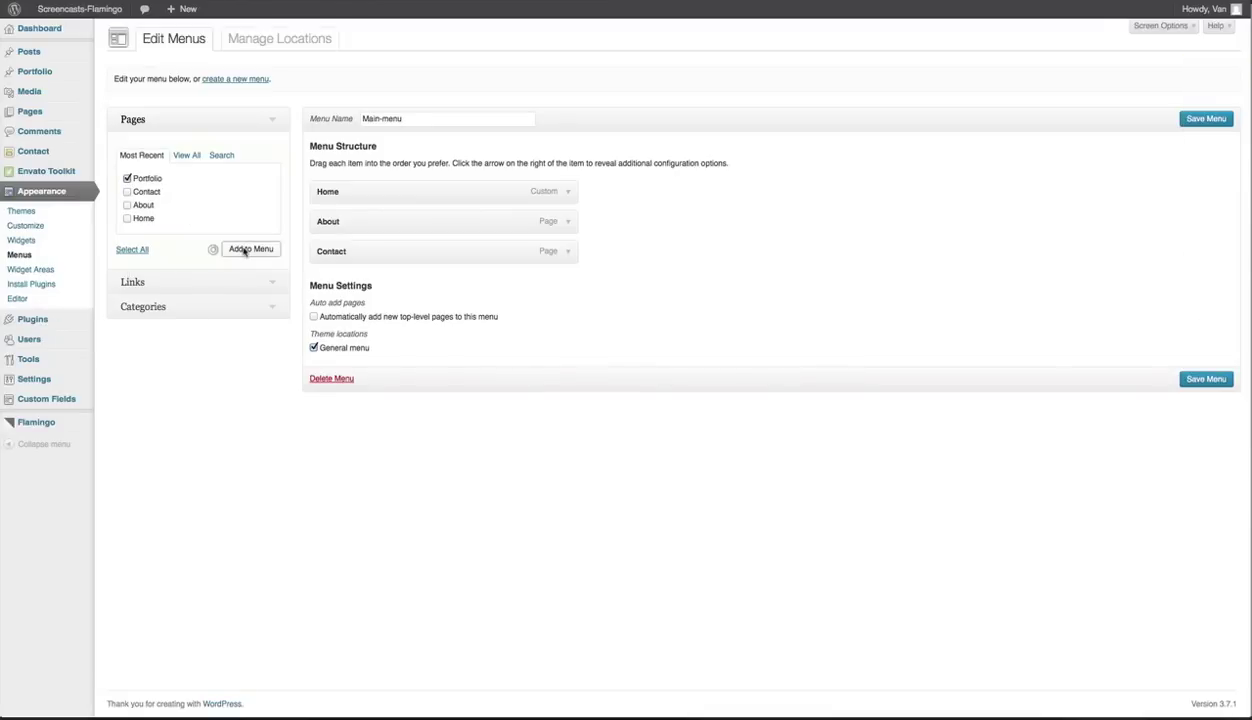
{"action": "left_click_drag", "start_coordinate": [443, 289], "coordinate": [431, 251]}
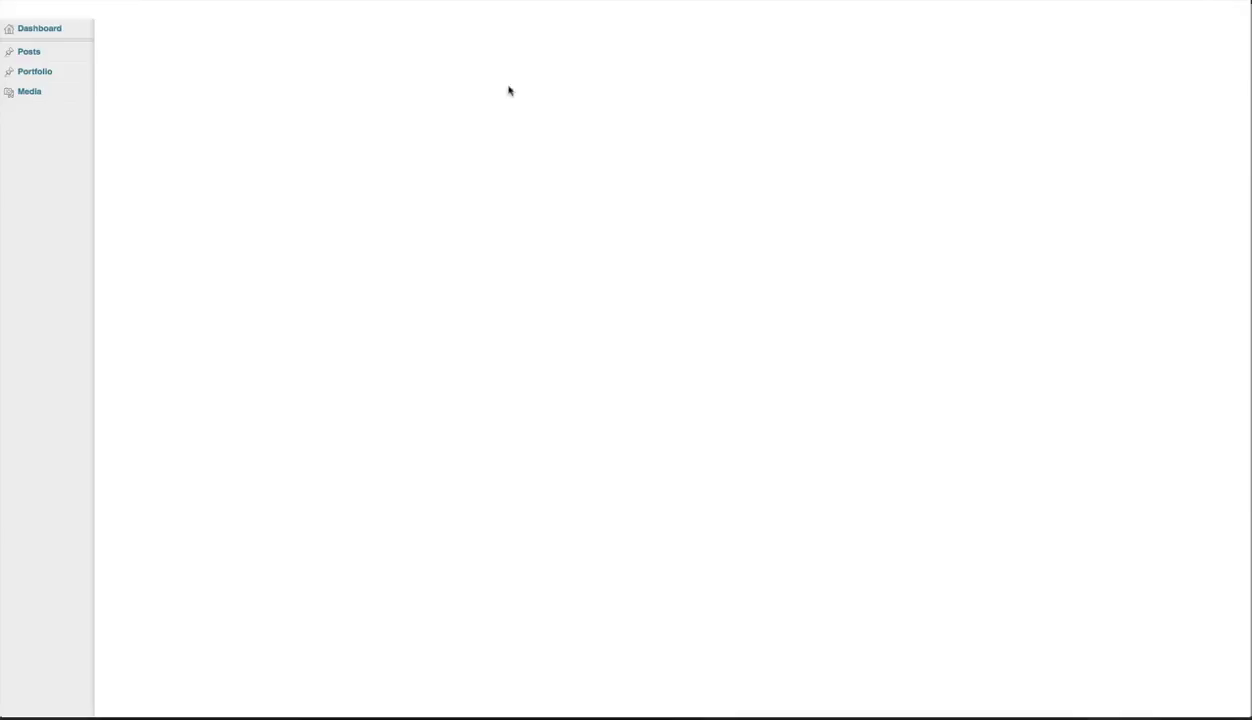
Step: Reload the live site's About page and open the Portfolio section from the site's navigation to check it
{"action": "left_click", "coordinate": [463, 1]}
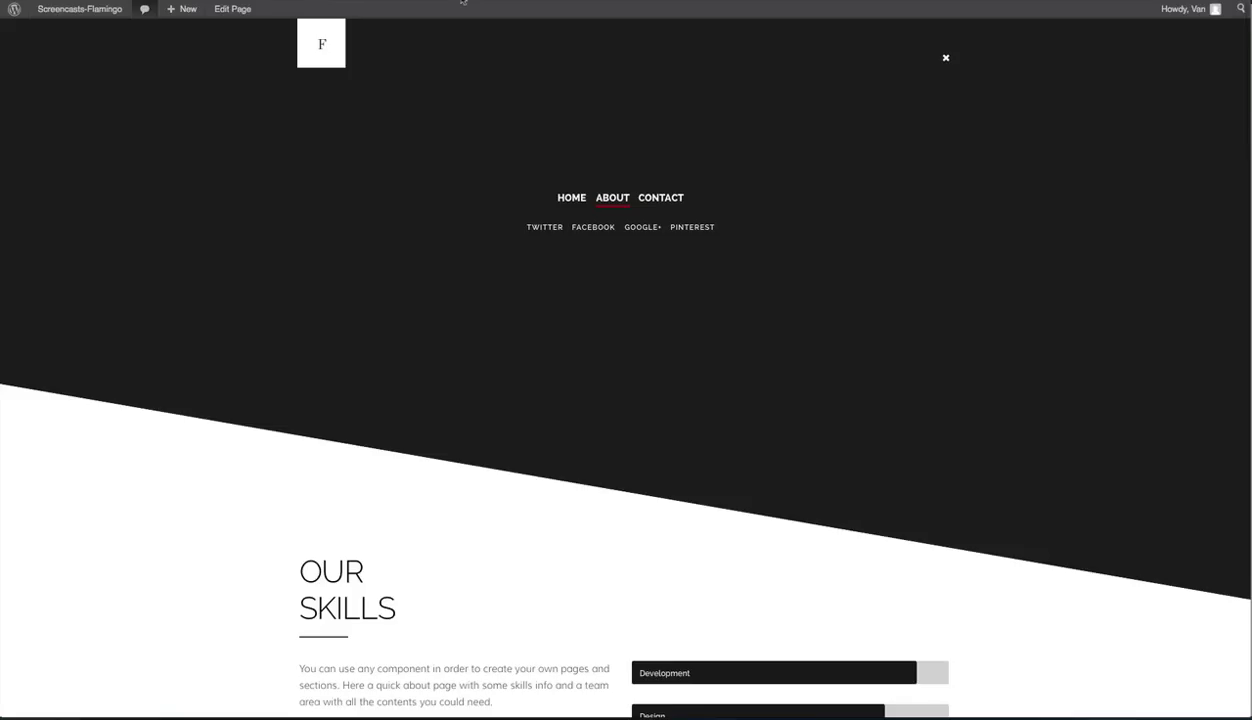
{"action": "left_click", "coordinate": [946, 59]}
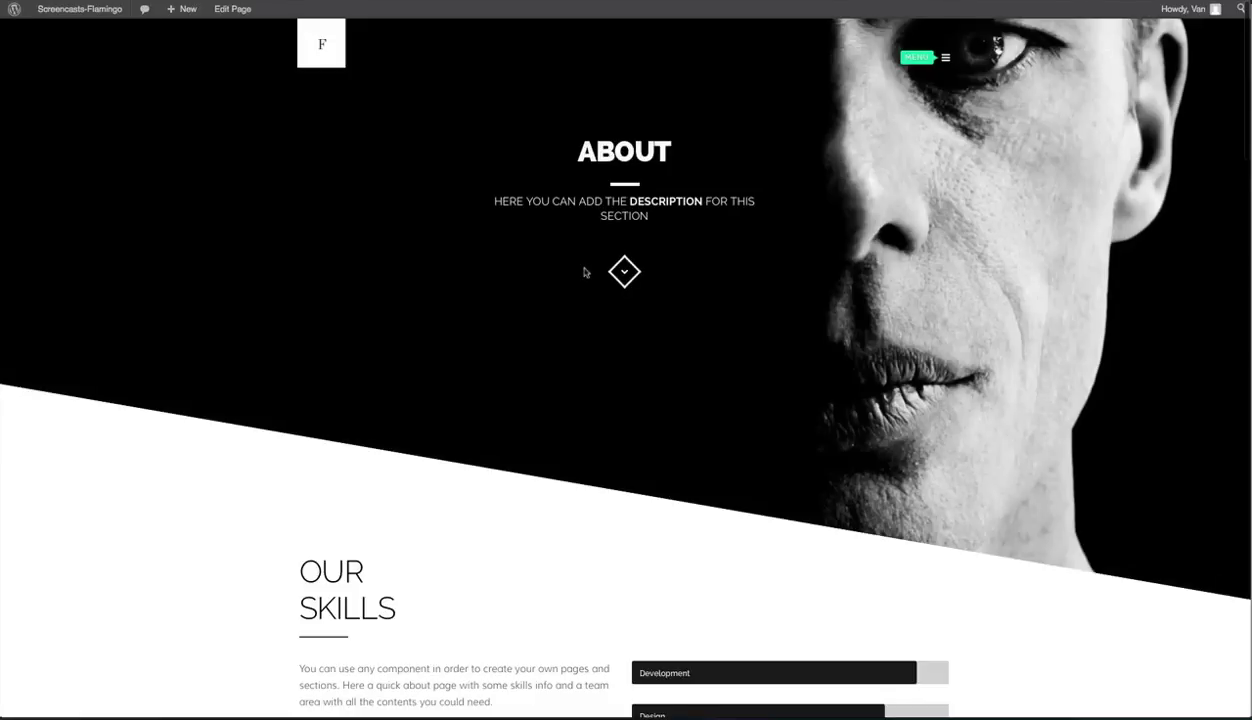
{"action": "key", "text": "ctrl+r"}
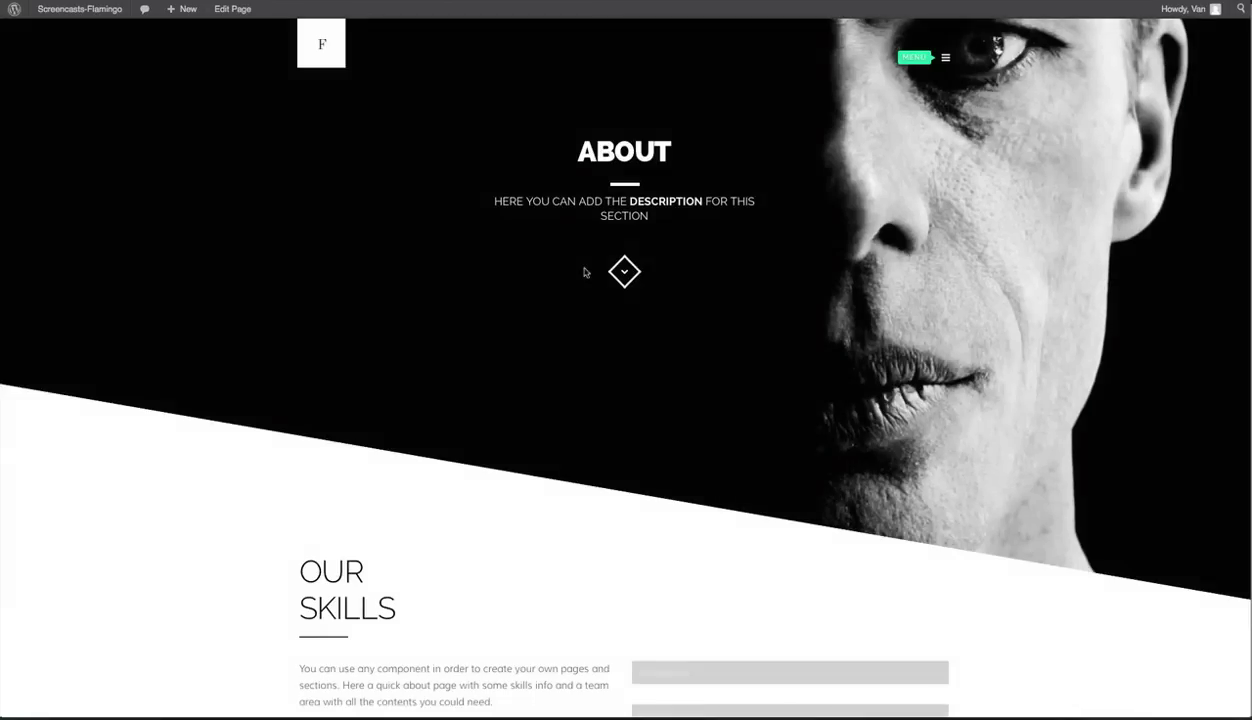
{"action": "left_click", "coordinate": [912, 60]}
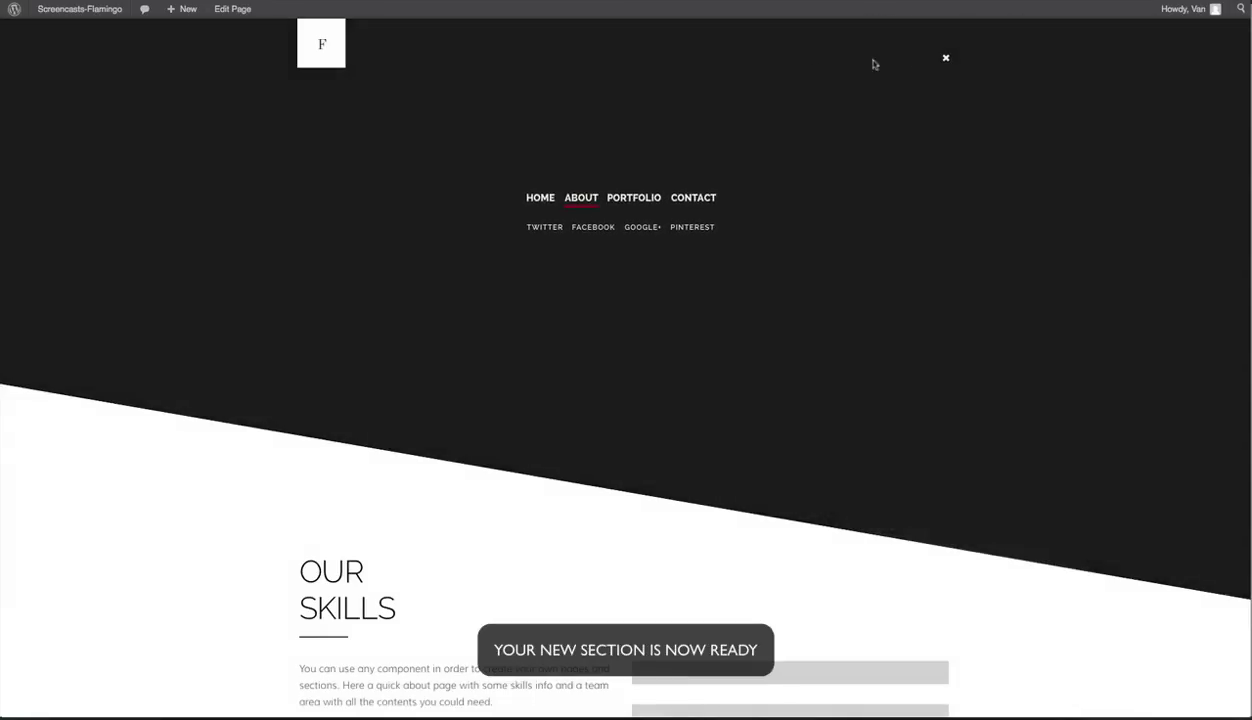
{"action": "left_click", "coordinate": [641, 206]}
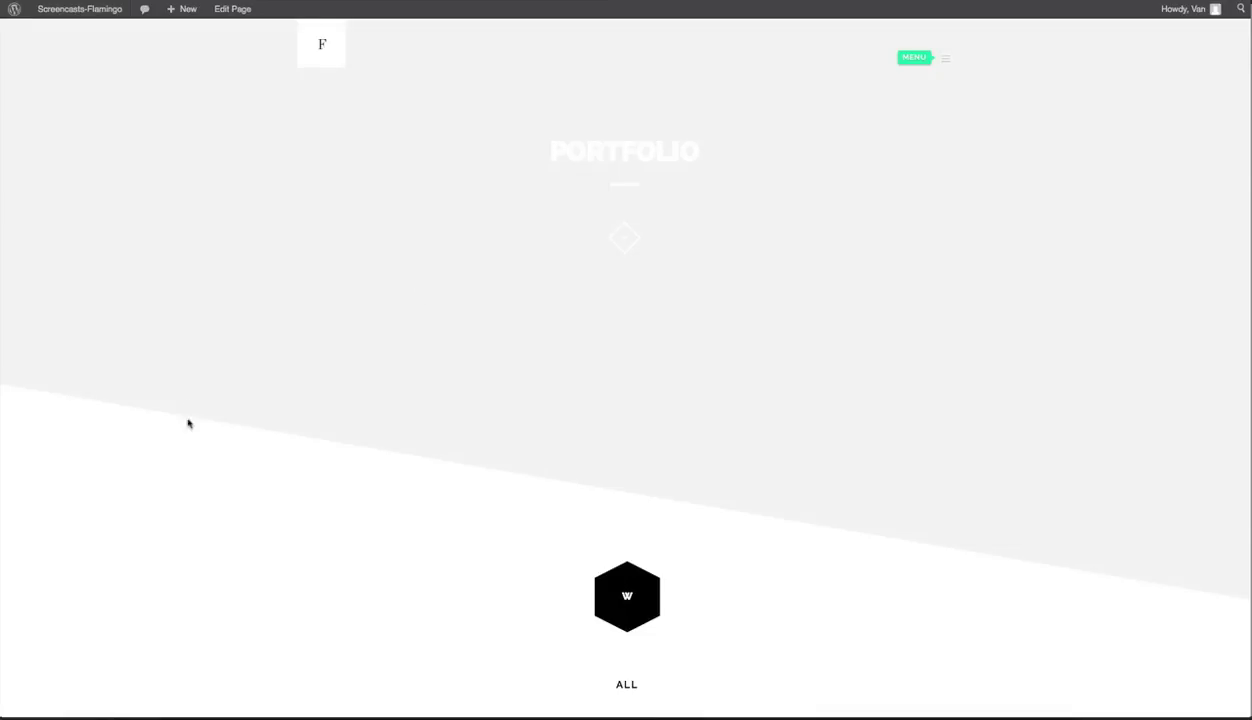
{"action": "scroll", "coordinate": [196, 474], "scroll_direction": "down", "scroll_amount": 2}
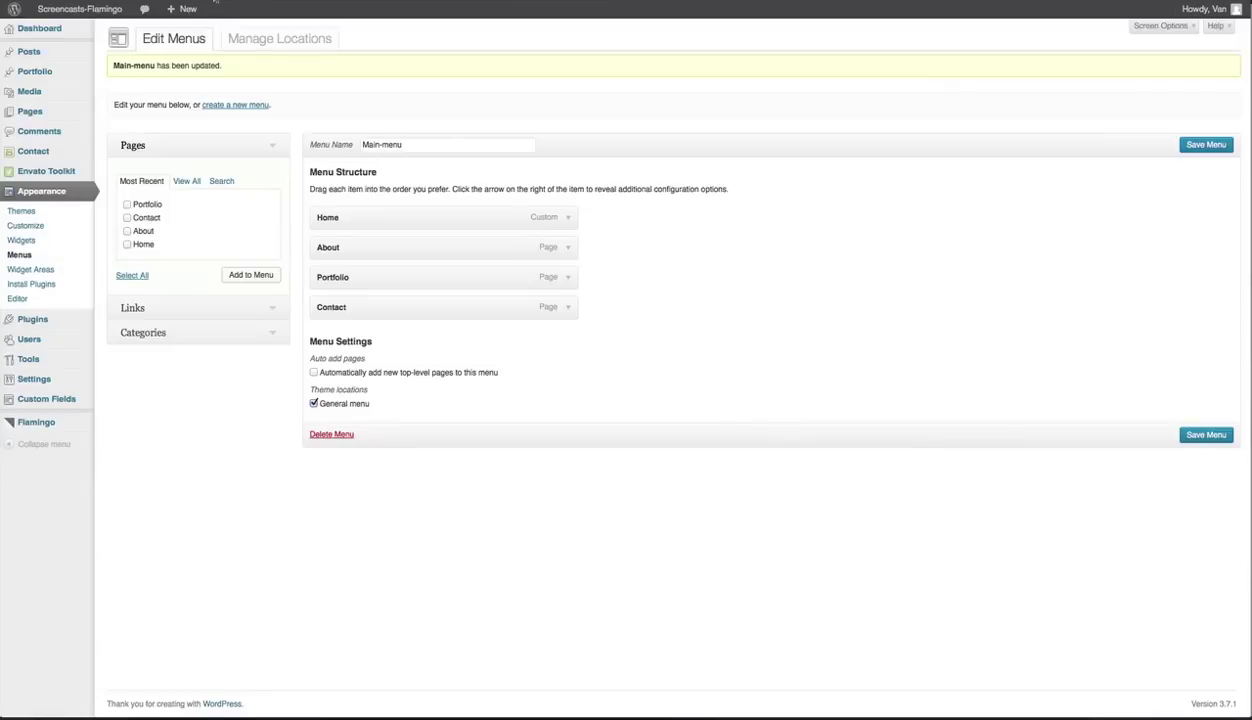
Step: Edit the Portfolio page and enter the page description "Here you will add your portfolio description. A brief about your work area."
{"action": "left_click", "coordinate": [44, 112]}
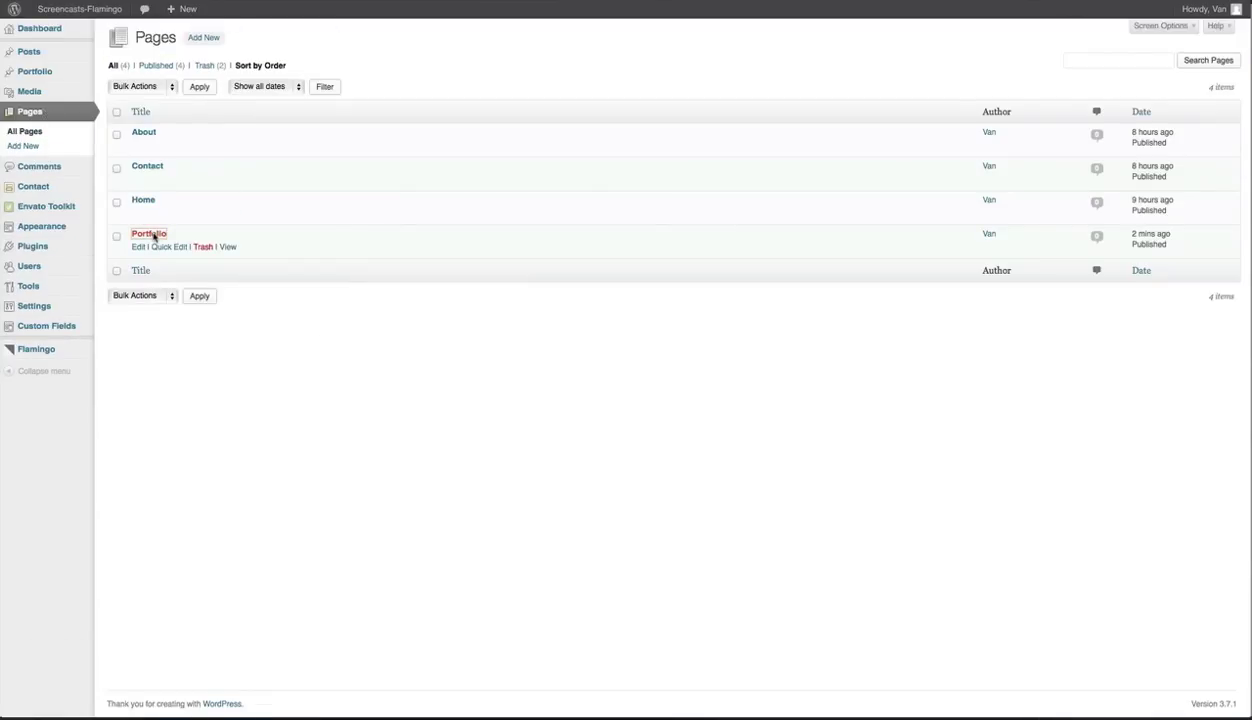
{"action": "left_click", "coordinate": [150, 234]}
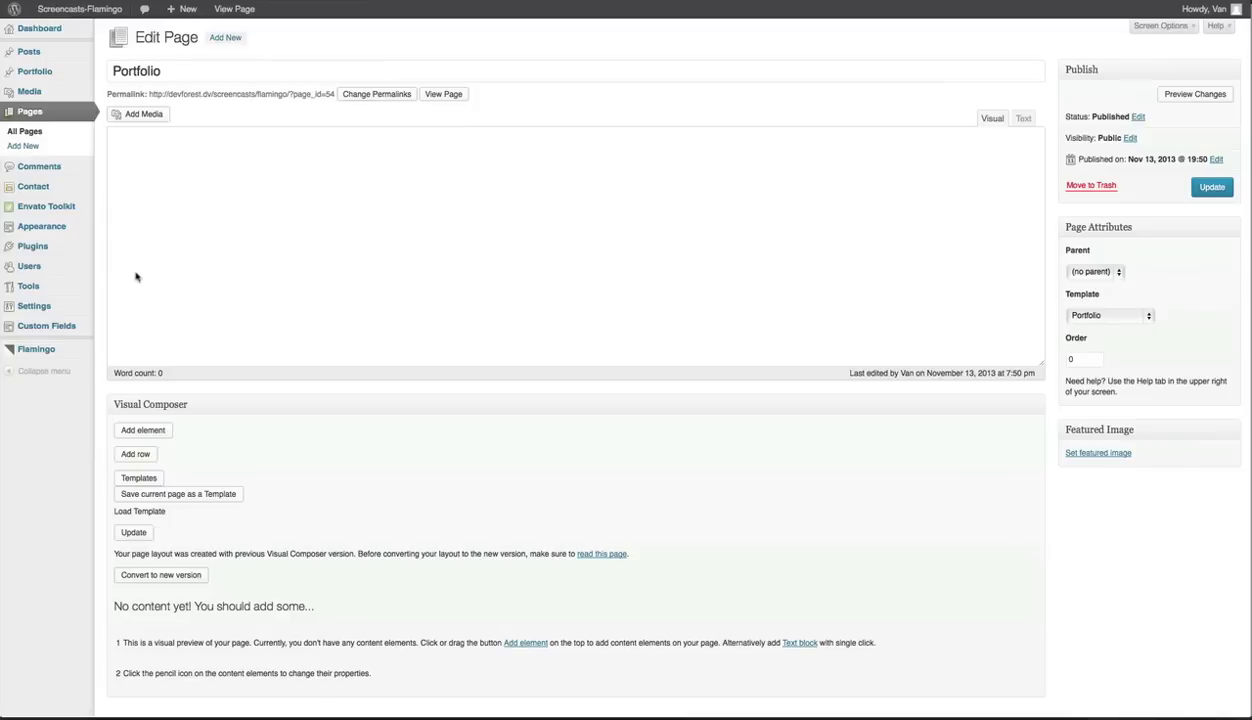
{"action": "scroll", "coordinate": [103, 370], "scroll_direction": "down", "scroll_amount": 4}
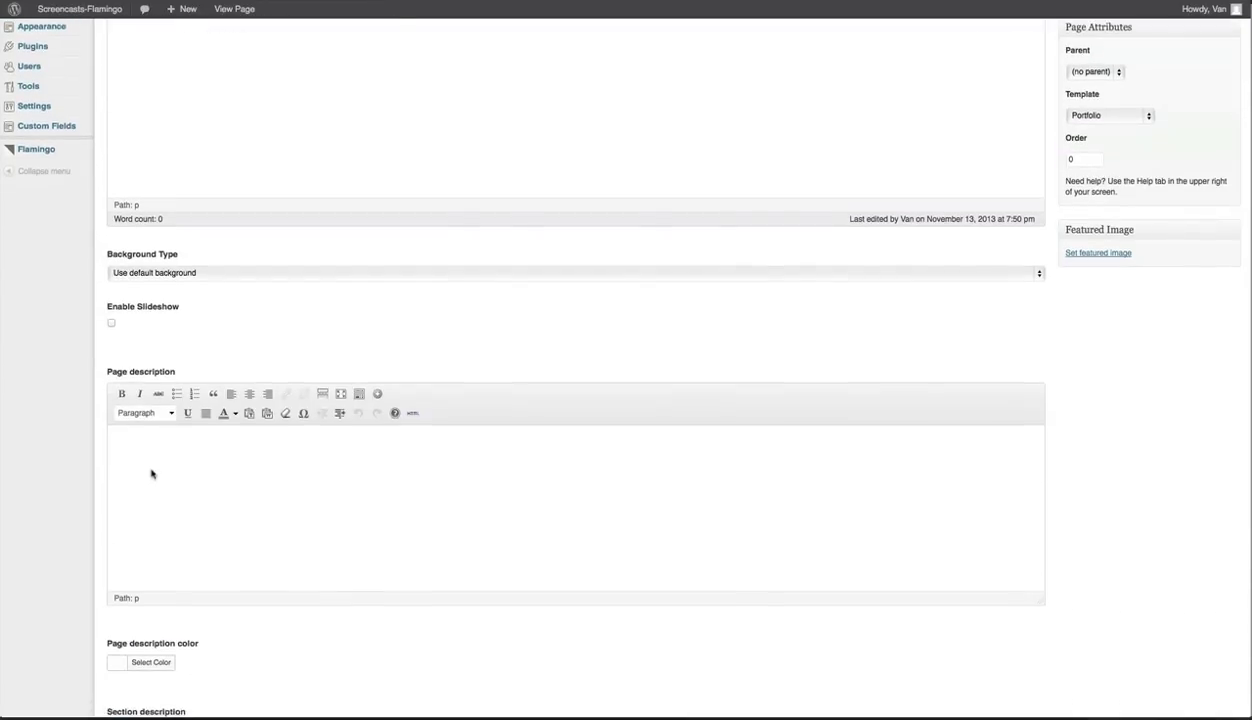
{"action": "left_click", "coordinate": [152, 474]}
{"action": "type", "text": "Here you will add your portfolio descript"}
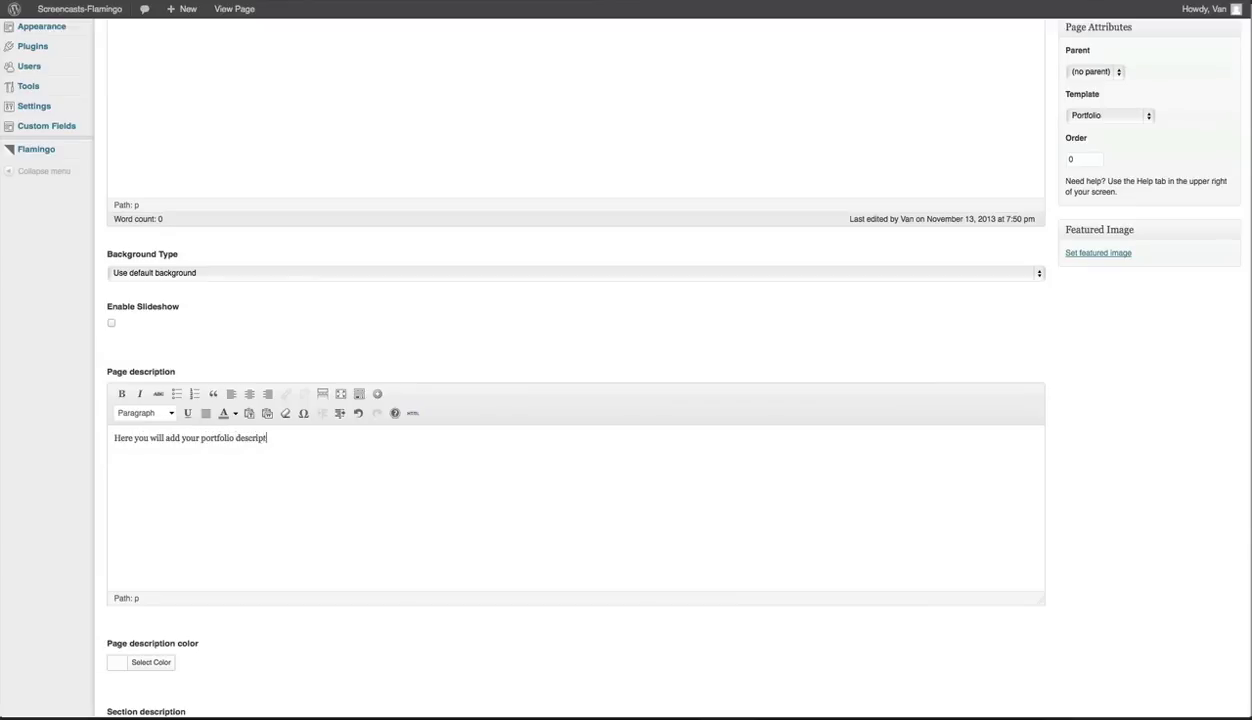
{"action": "type", "text": "ion. A brief about your work area."}
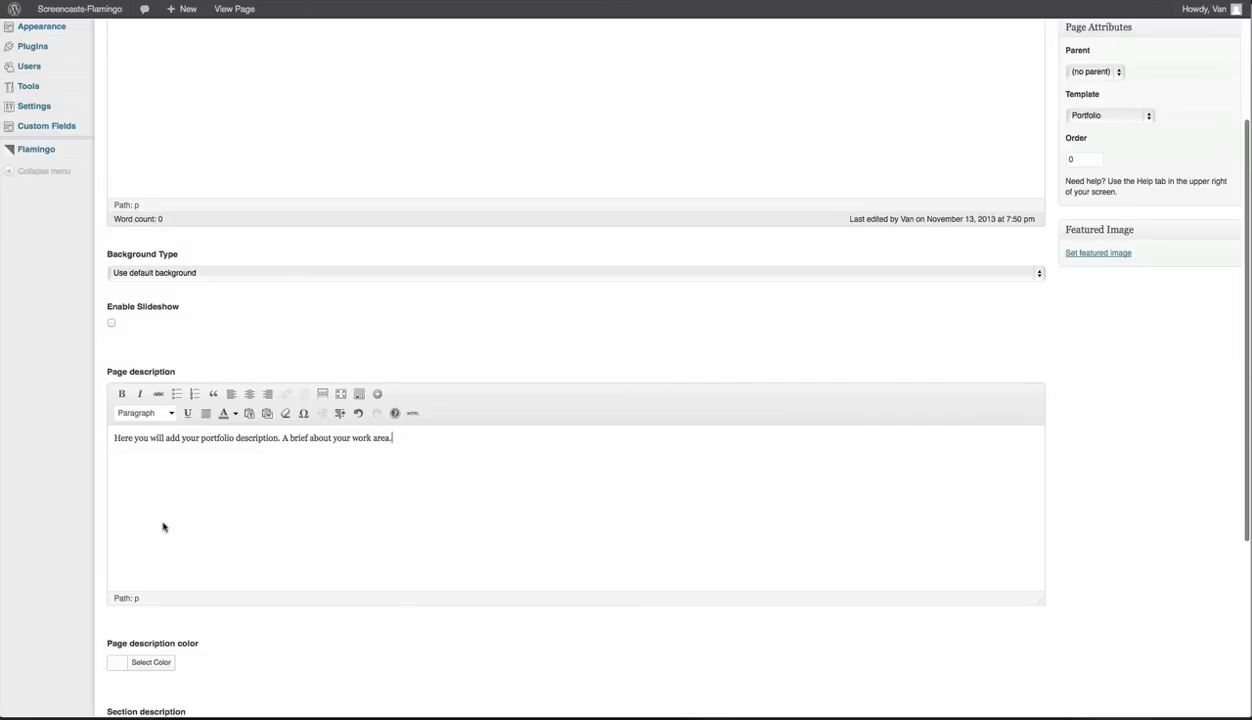
Step: Set the page's background type to Fullscreen Image and upload portfolio.jpg as its background image
{"action": "scroll", "coordinate": [162, 520], "scroll_direction": "down", "scroll_amount": 3}
{"action": "left_click", "coordinate": [208, 174]}
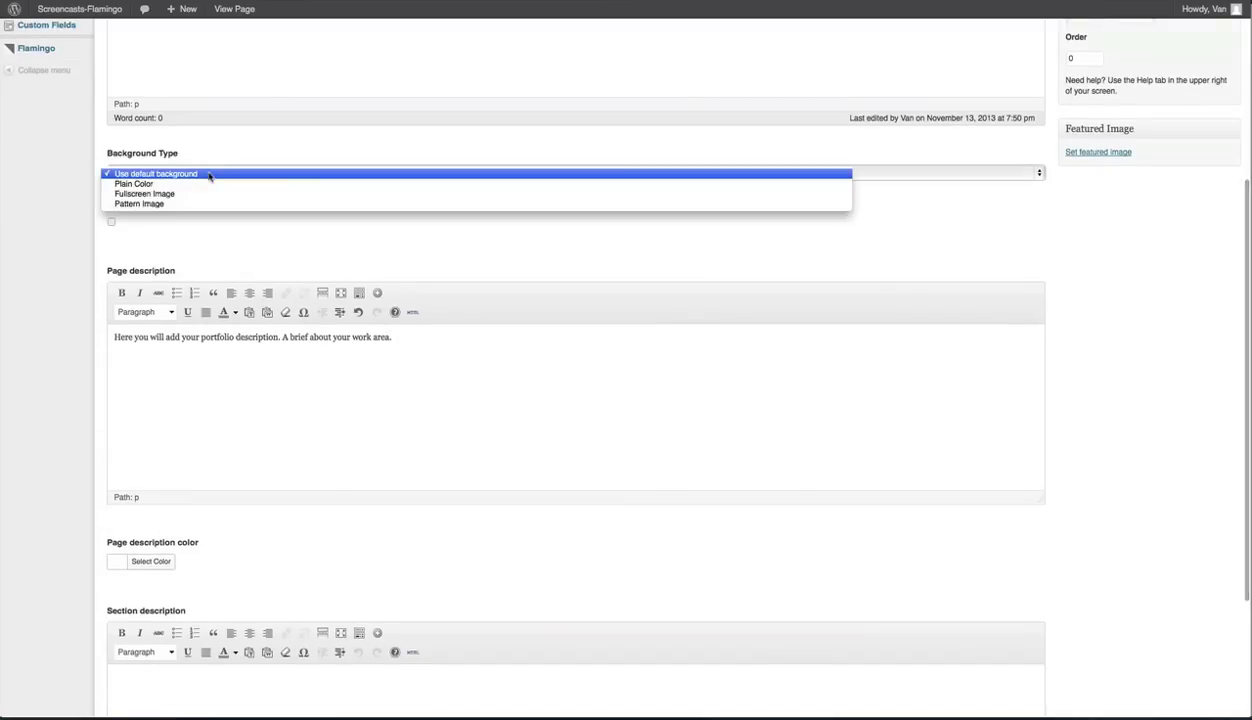
{"action": "left_click", "coordinate": [205, 197]}
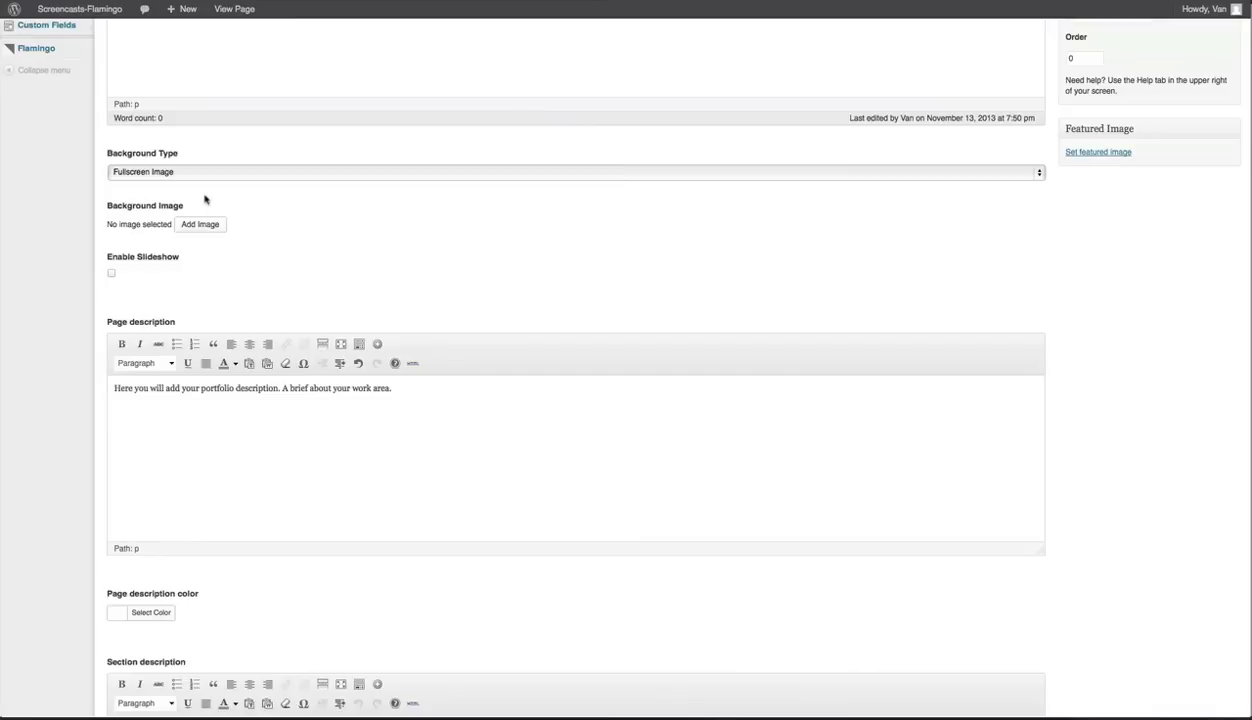
{"action": "left_click", "coordinate": [199, 226]}
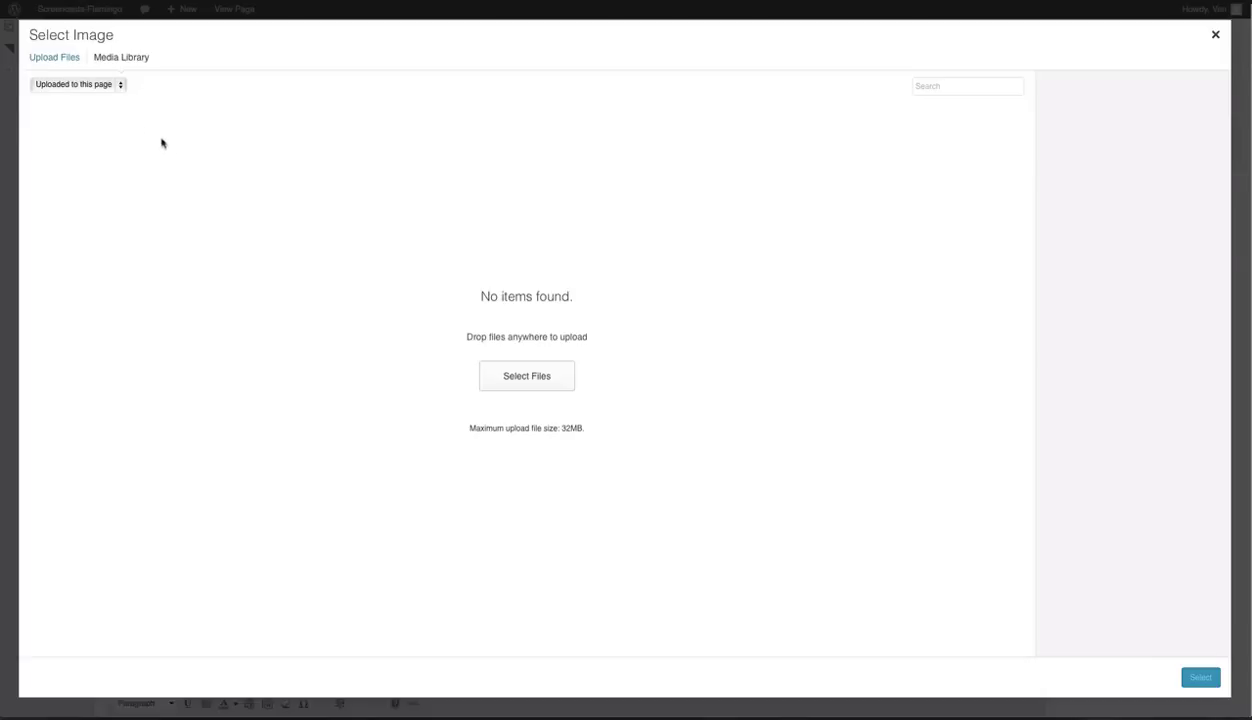
{"action": "left_click", "coordinate": [66, 57]}
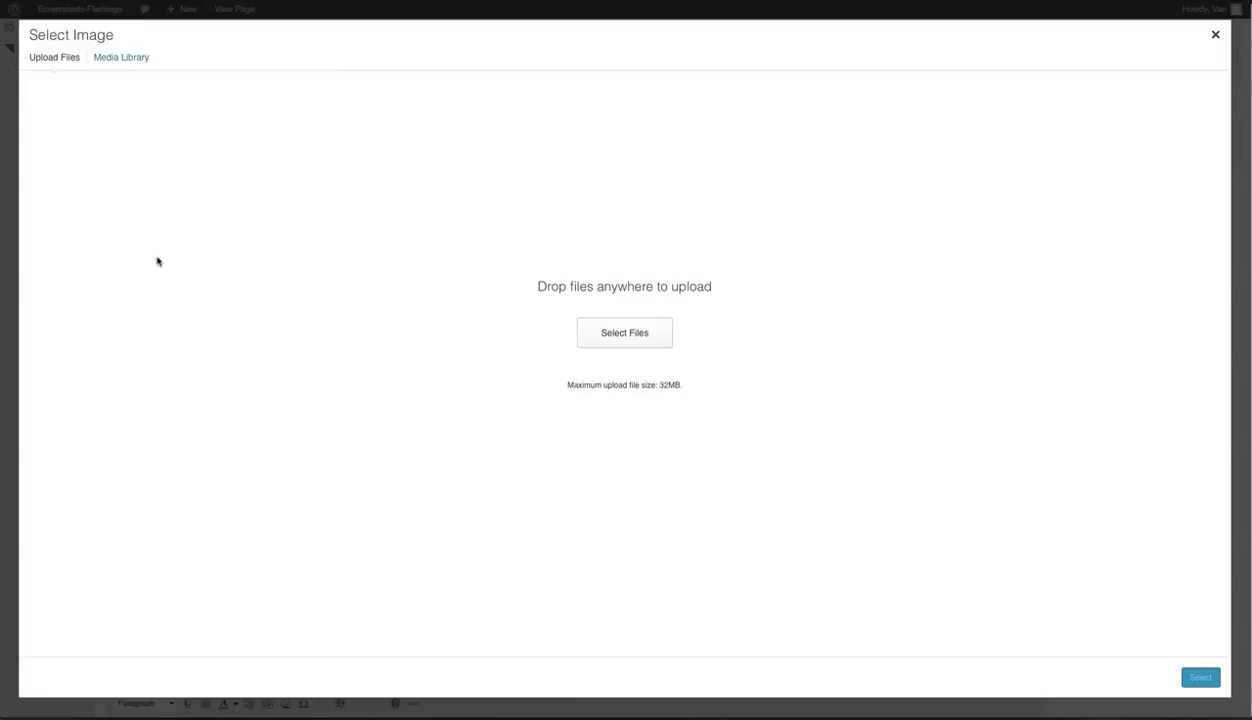
{"action": "left_click_drag", "start_coordinate": [157, 261], "coordinate": [427, 495]}
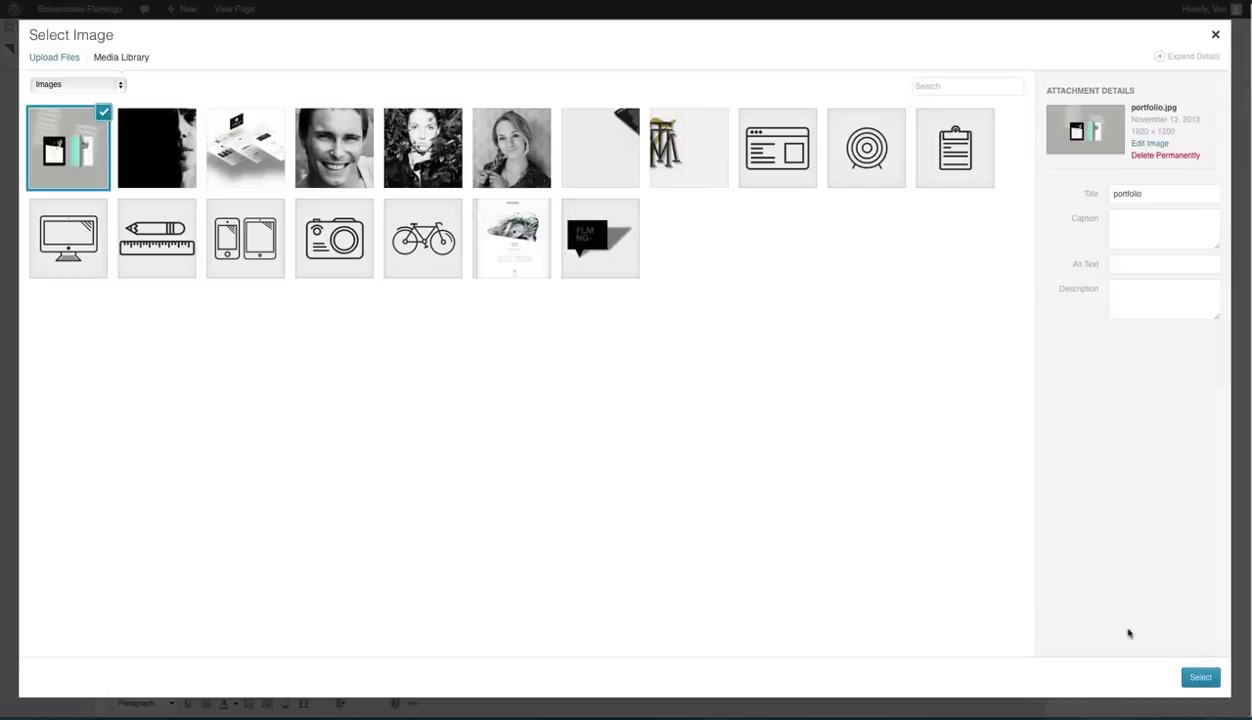
{"action": "left_click", "coordinate": [1195, 677]}
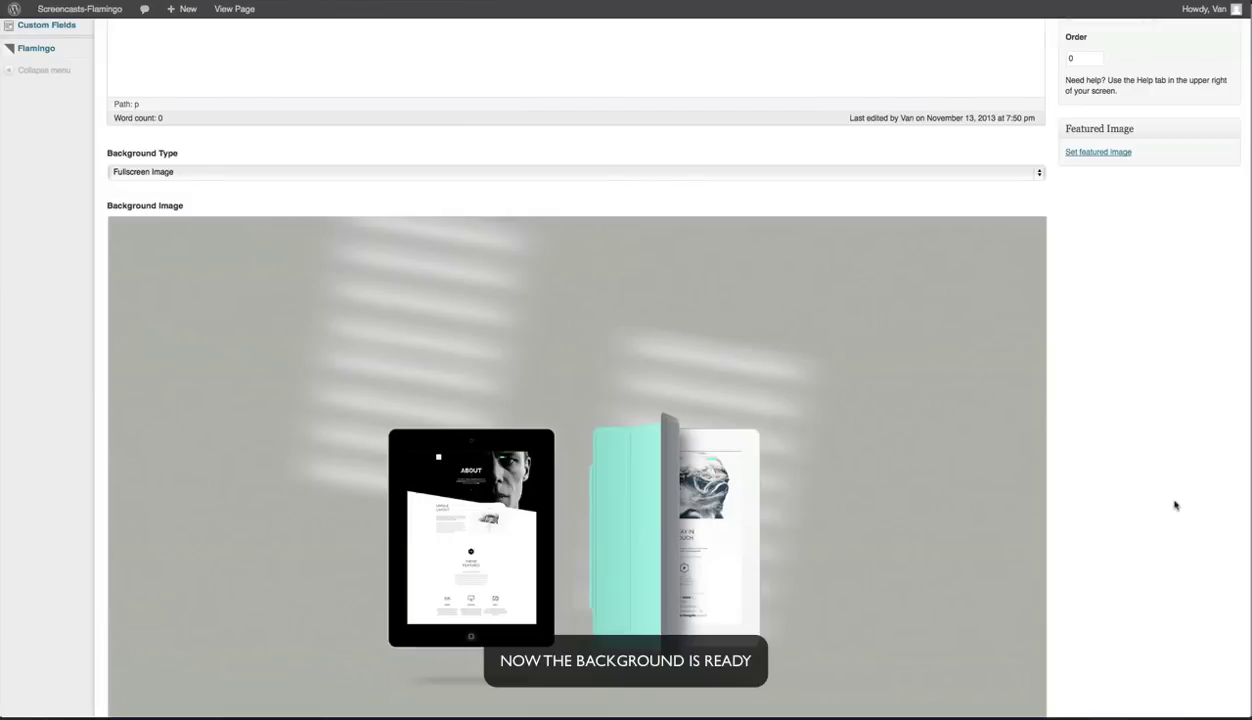
Step: Update the Portfolio page and check its header background and description on the live site
{"action": "scroll", "coordinate": [1171, 483], "scroll_direction": "up", "scroll_amount": 5}
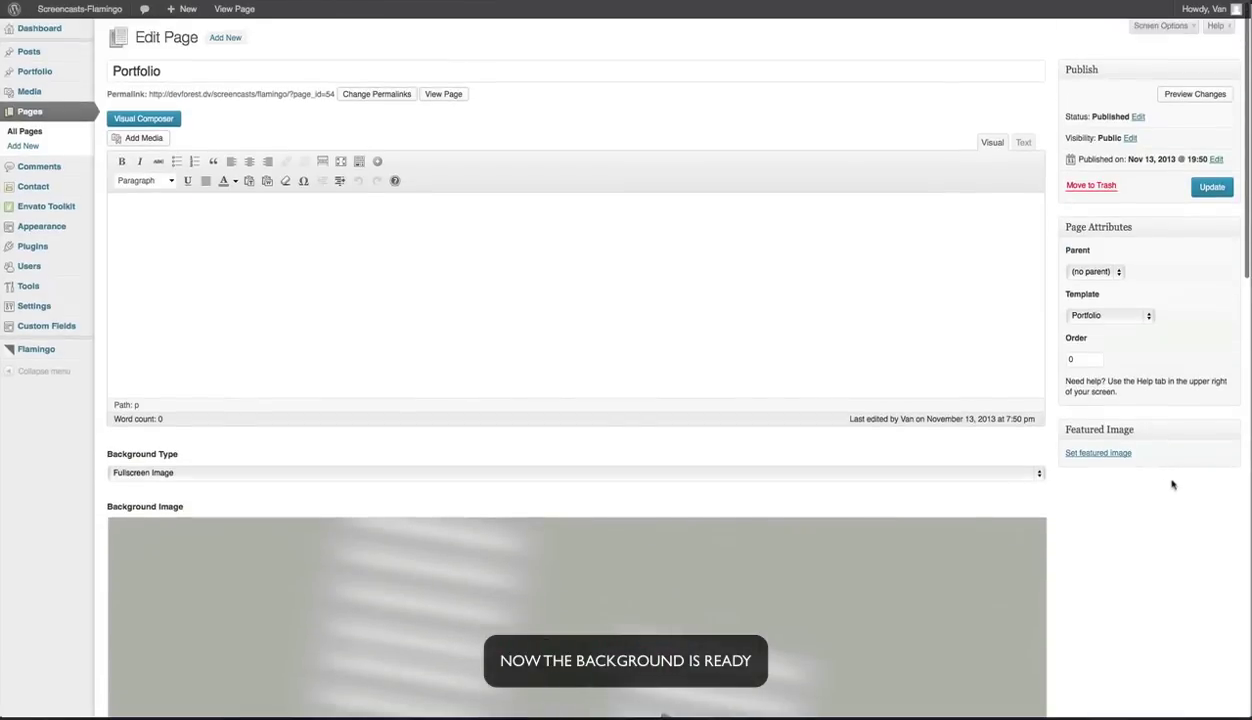
{"action": "left_click", "coordinate": [1211, 186]}
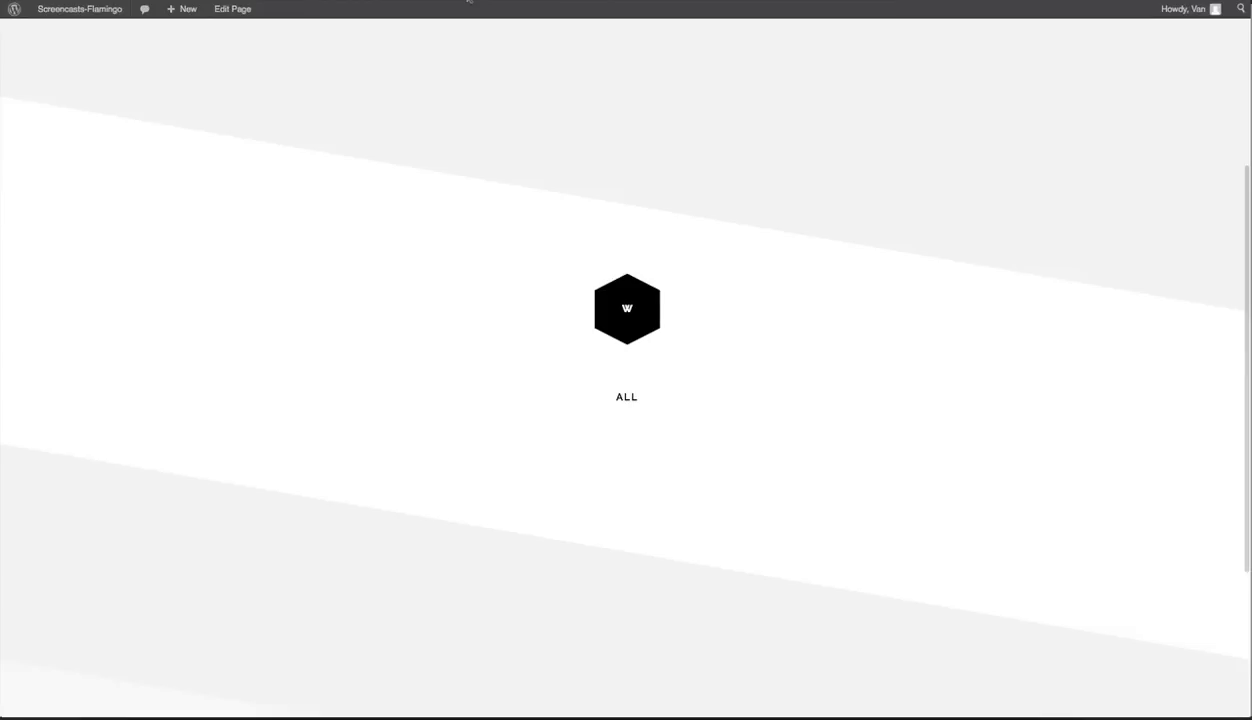
{"action": "scroll", "coordinate": [520, 151], "scroll_direction": "up", "scroll_amount": 3}
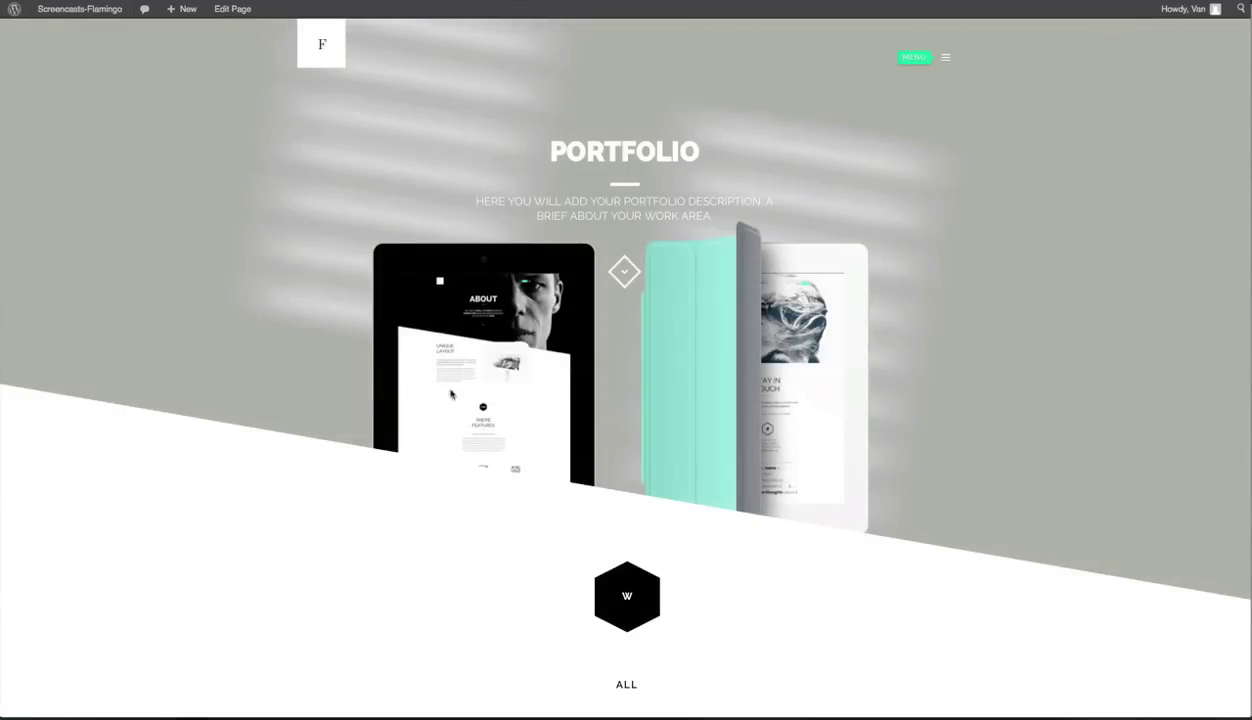
{"action": "scroll", "coordinate": [450, 393], "scroll_direction": "down", "scroll_amount": 3}
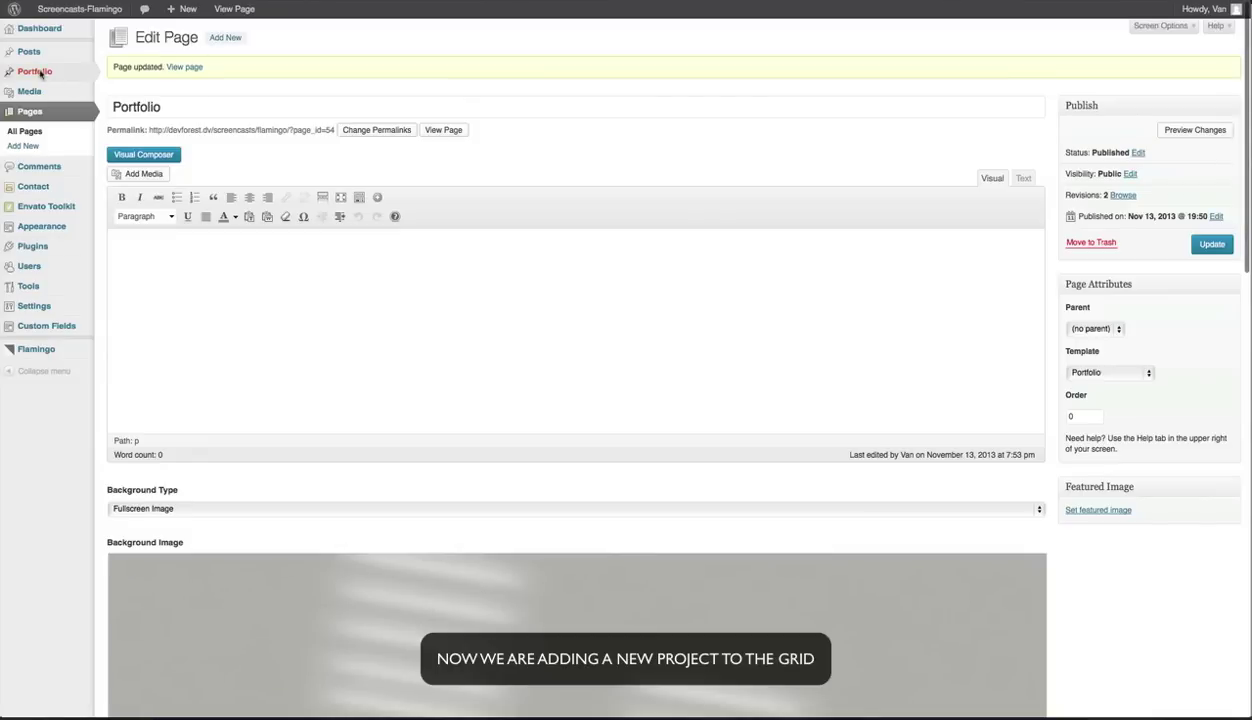
Step: Create a new portfolio project titled "La Belle" and place the cursor in its content area
{"action": "mouse_move", "coordinate": [40, 72]}
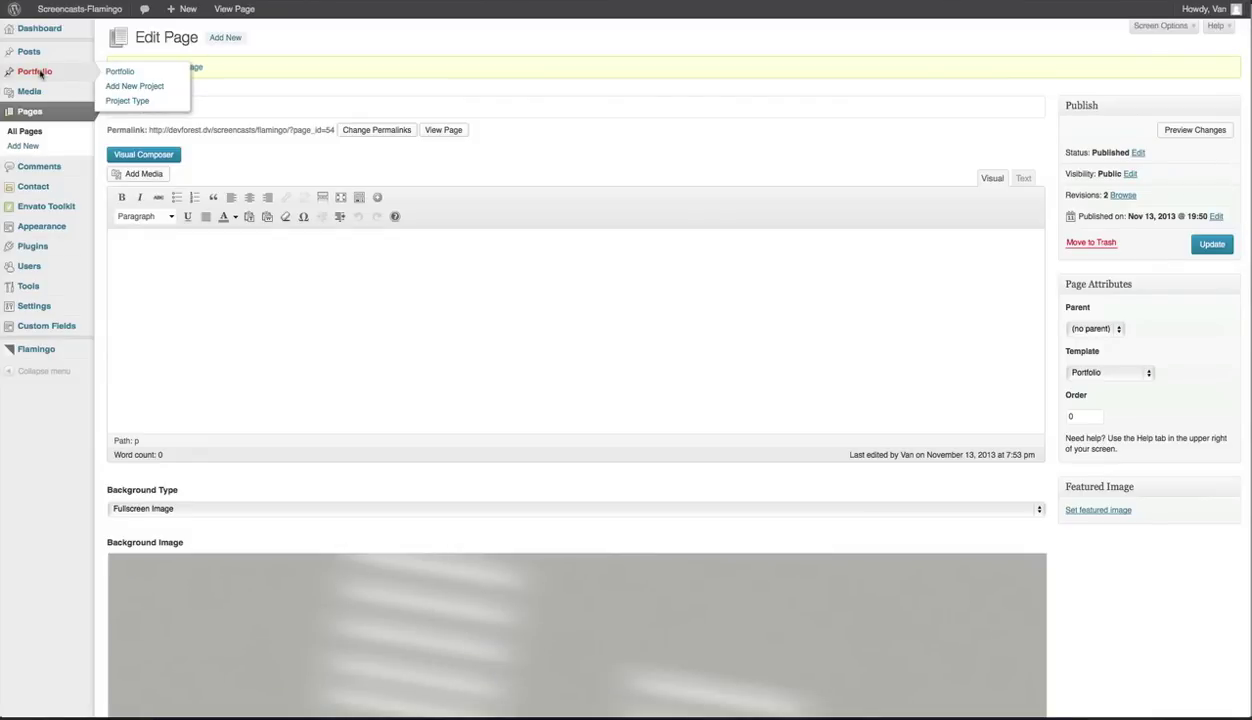
{"action": "left_click", "coordinate": [40, 72]}
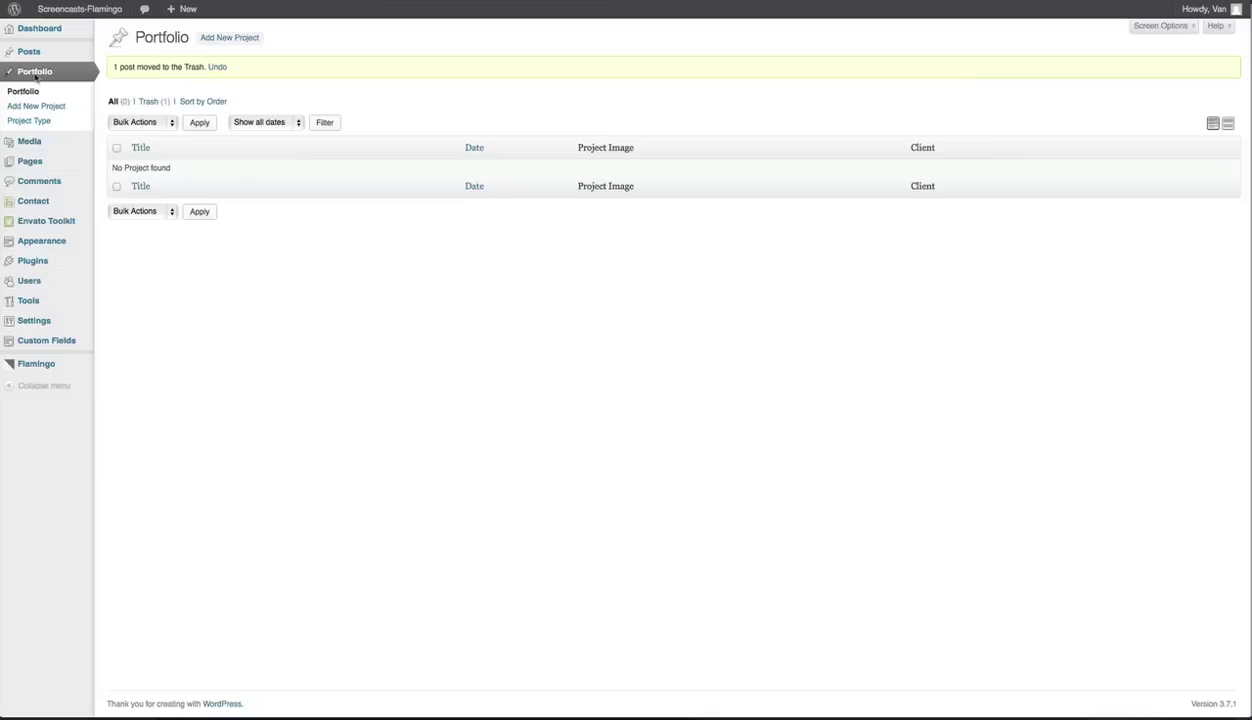
{"action": "left_click", "coordinate": [227, 40]}
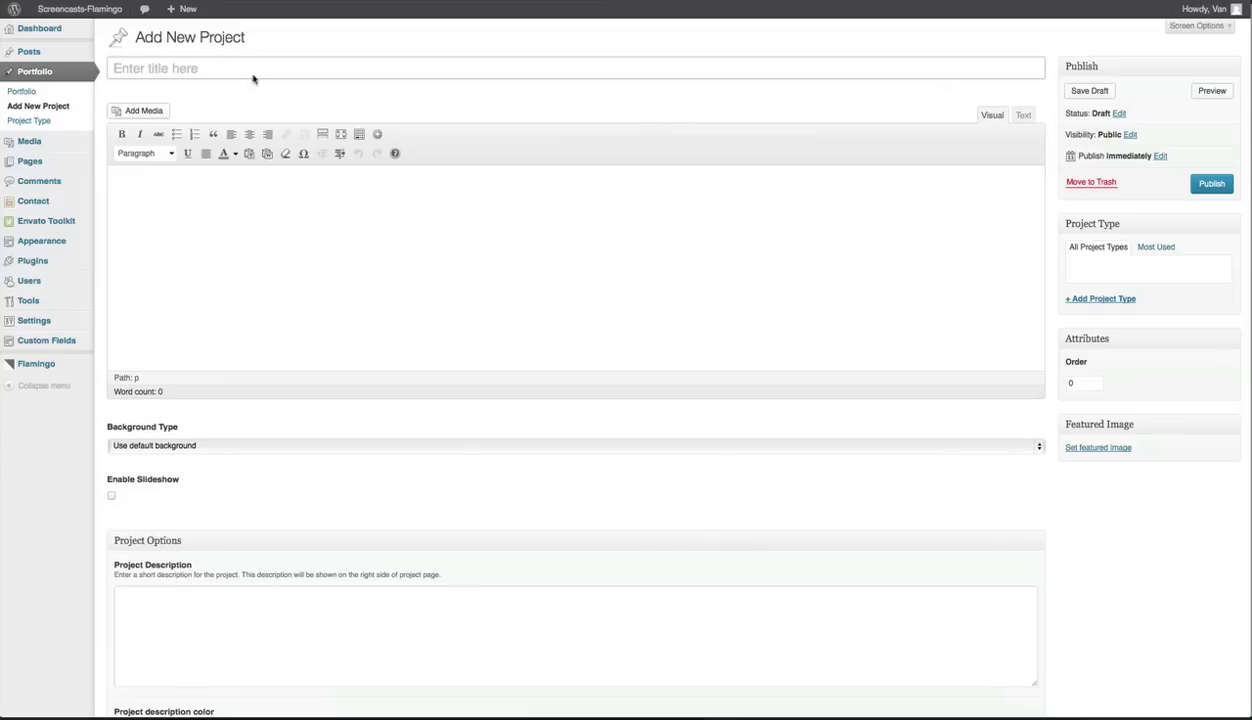
{"action": "type", "text": "La Belle"}
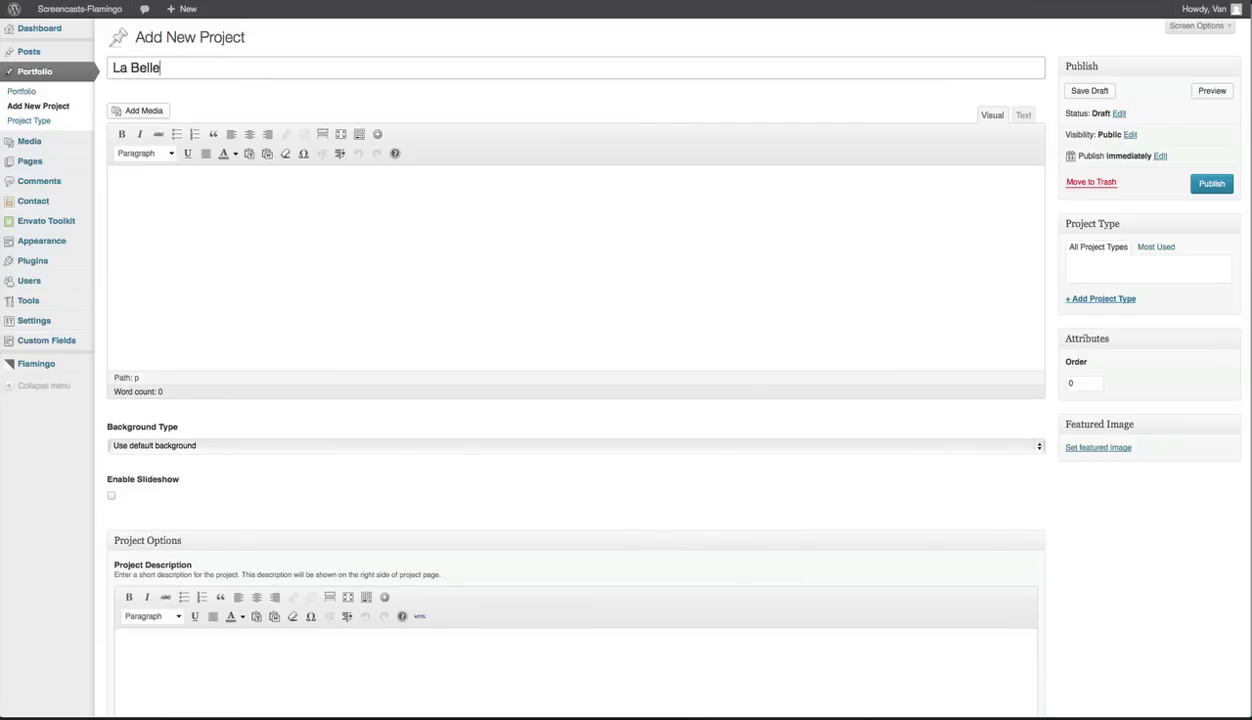
{"action": "left_click", "coordinate": [281, 248]}
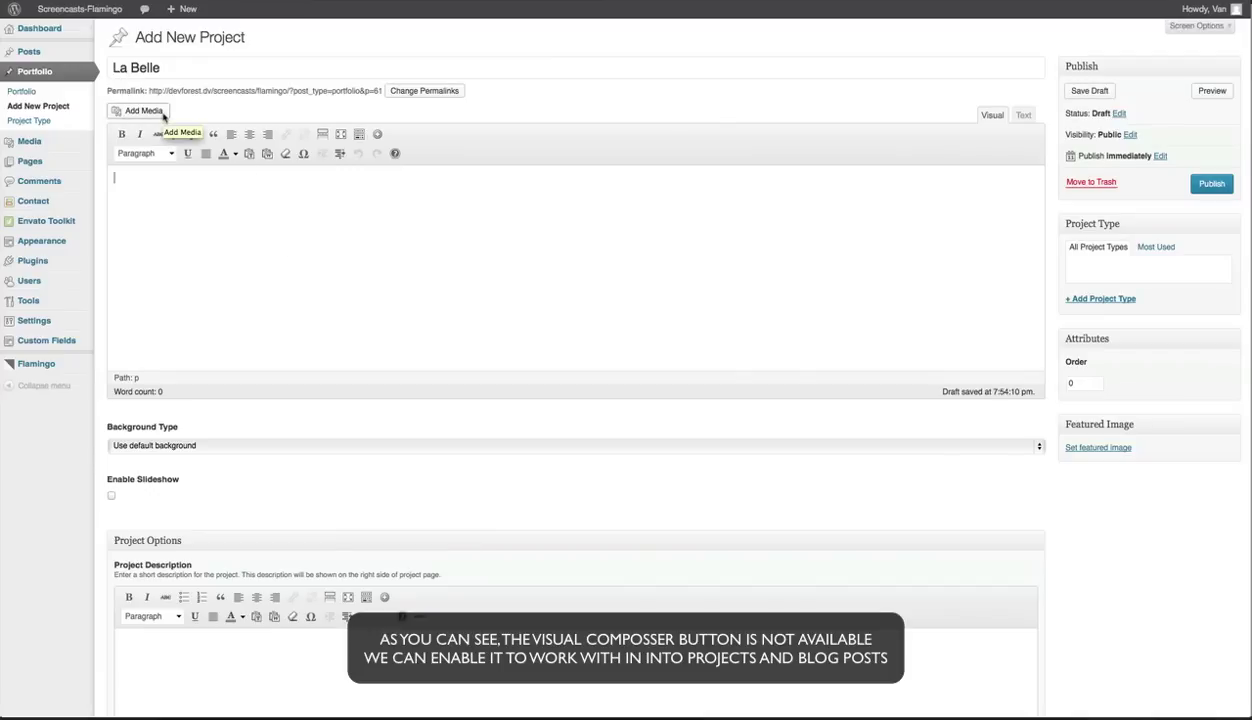
Step: Enable Visual Composer for the post and portfolio content types in its general settings and save the changes
{"action": "mouse_move", "coordinate": [59, 321]}
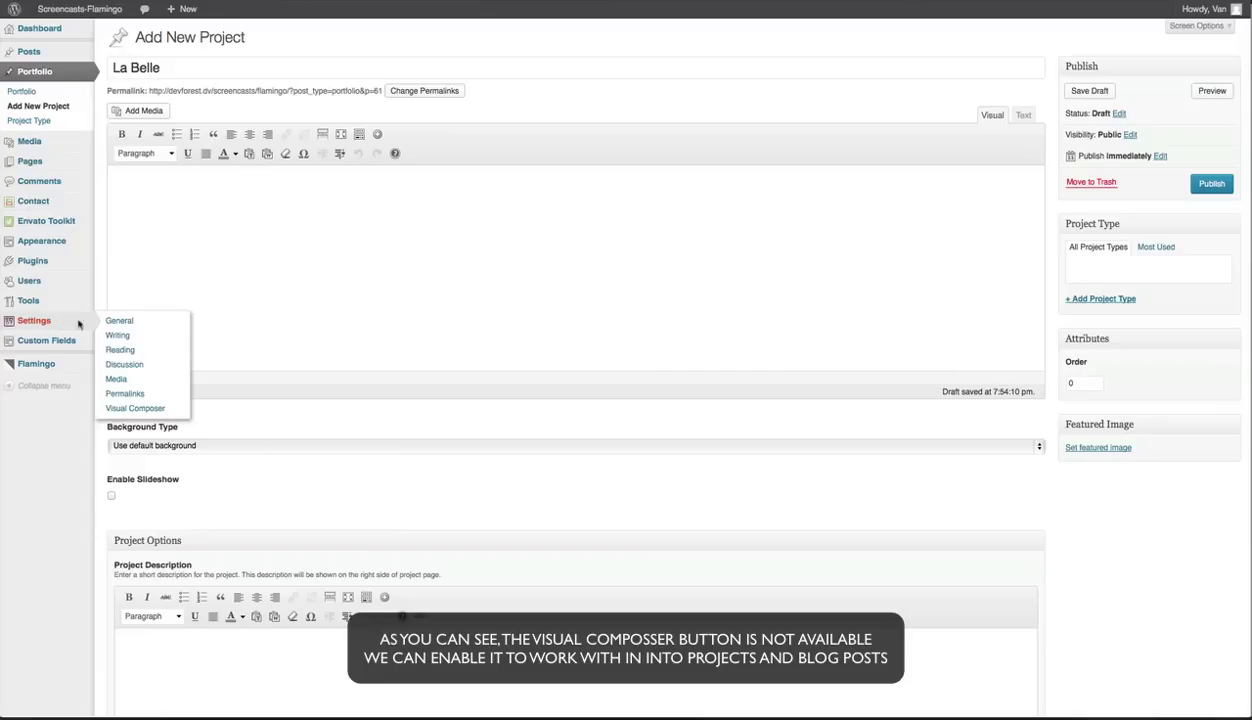
{"action": "left_click", "coordinate": [125, 410]}
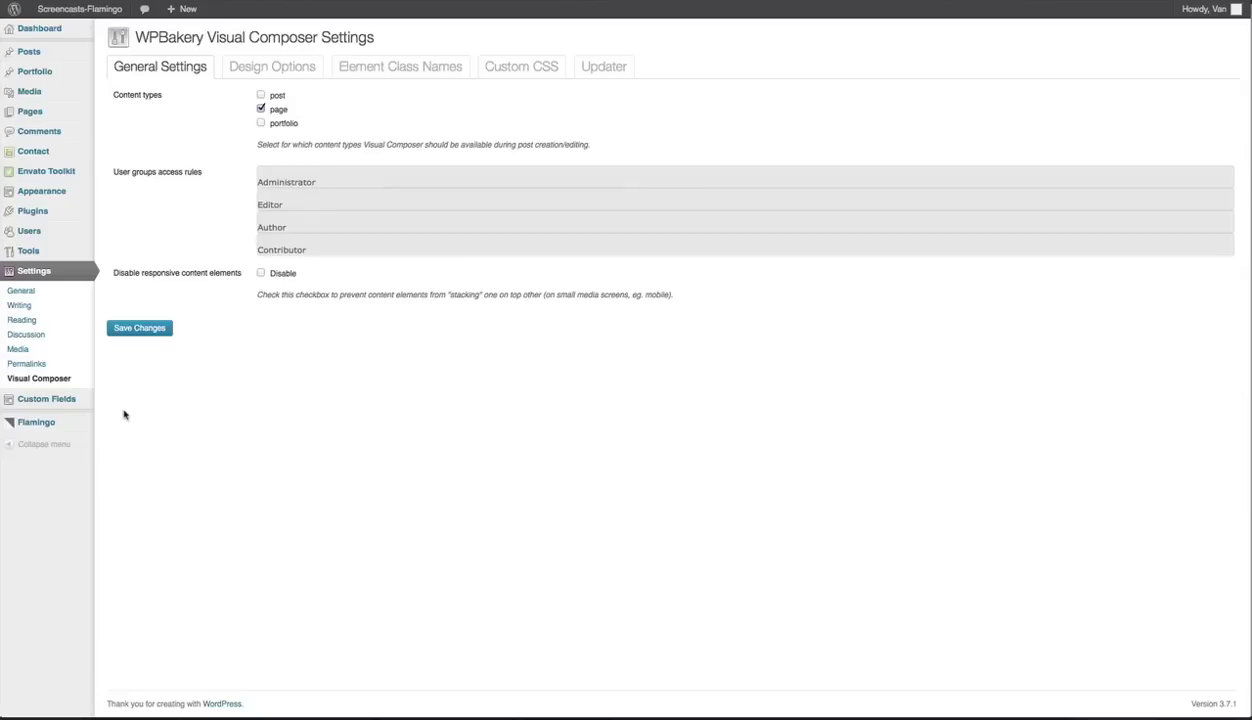
{"action": "left_click", "coordinate": [261, 96]}
{"action": "left_click", "coordinate": [261, 123]}
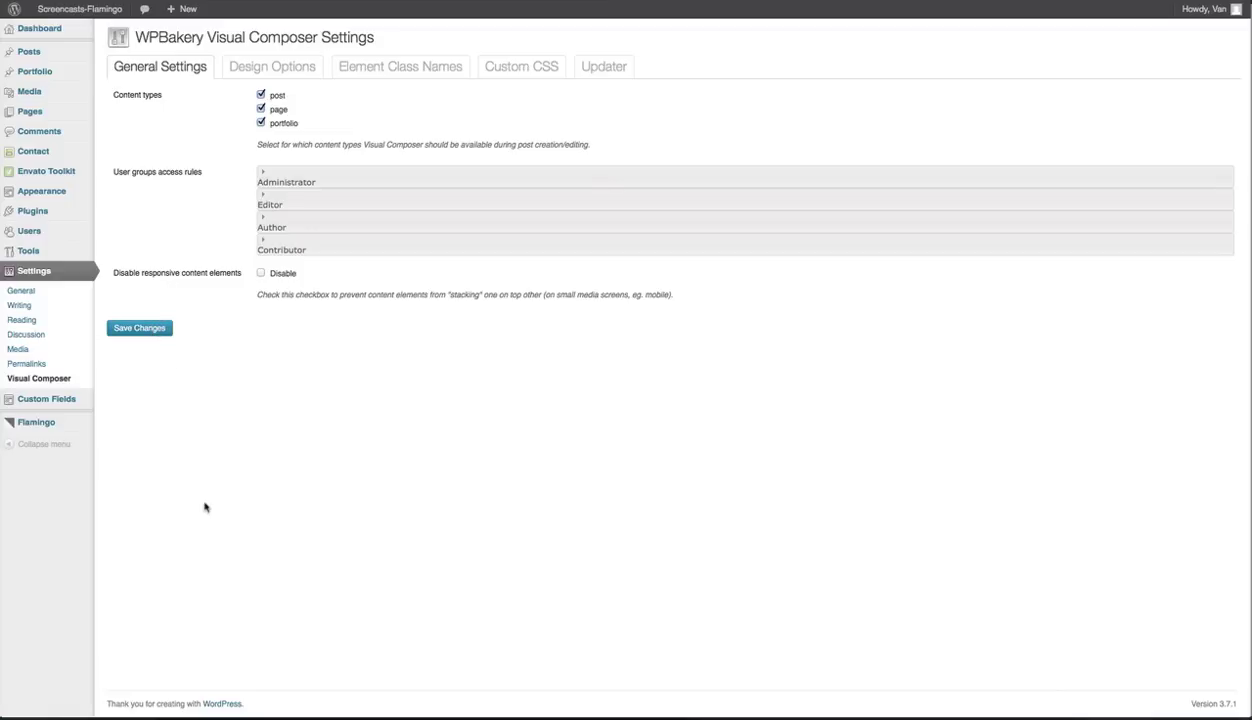
Step: Reopen the La Belle draft for editing from the list of portfolio projects
{"action": "mouse_move", "coordinate": [44, 77]}
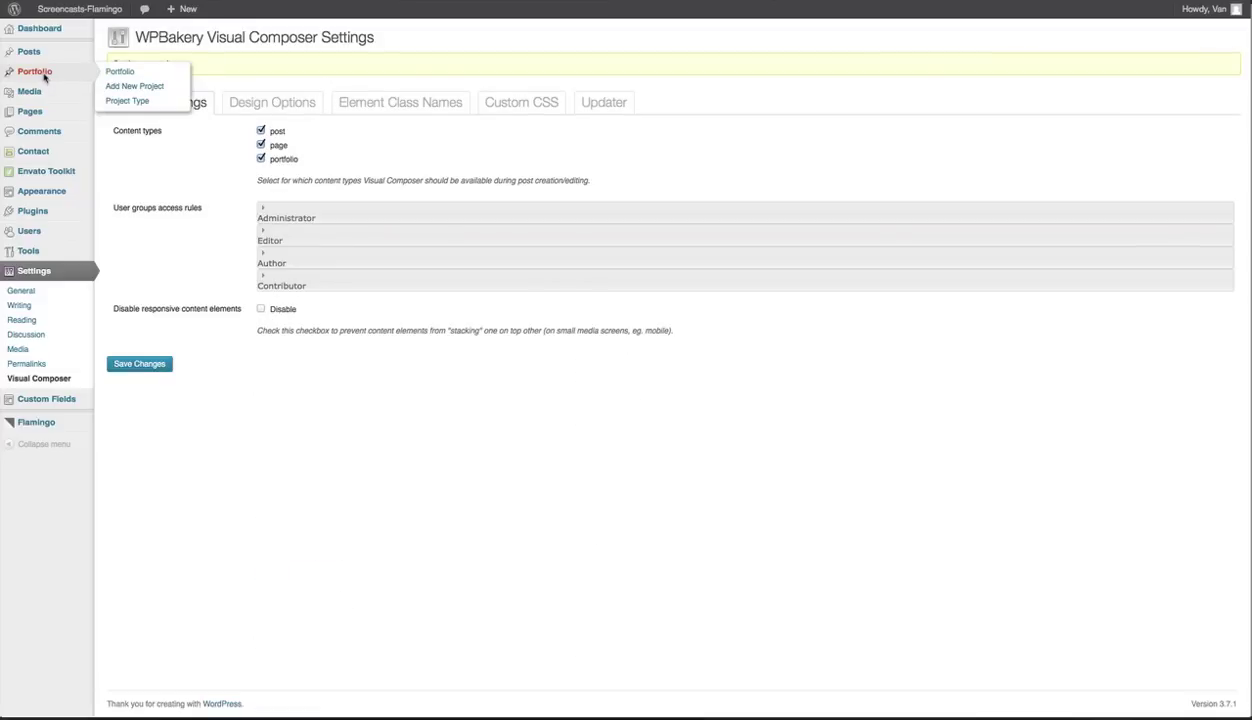
{"action": "left_click", "coordinate": [43, 75]}
{"action": "left_click", "coordinate": [144, 133]}
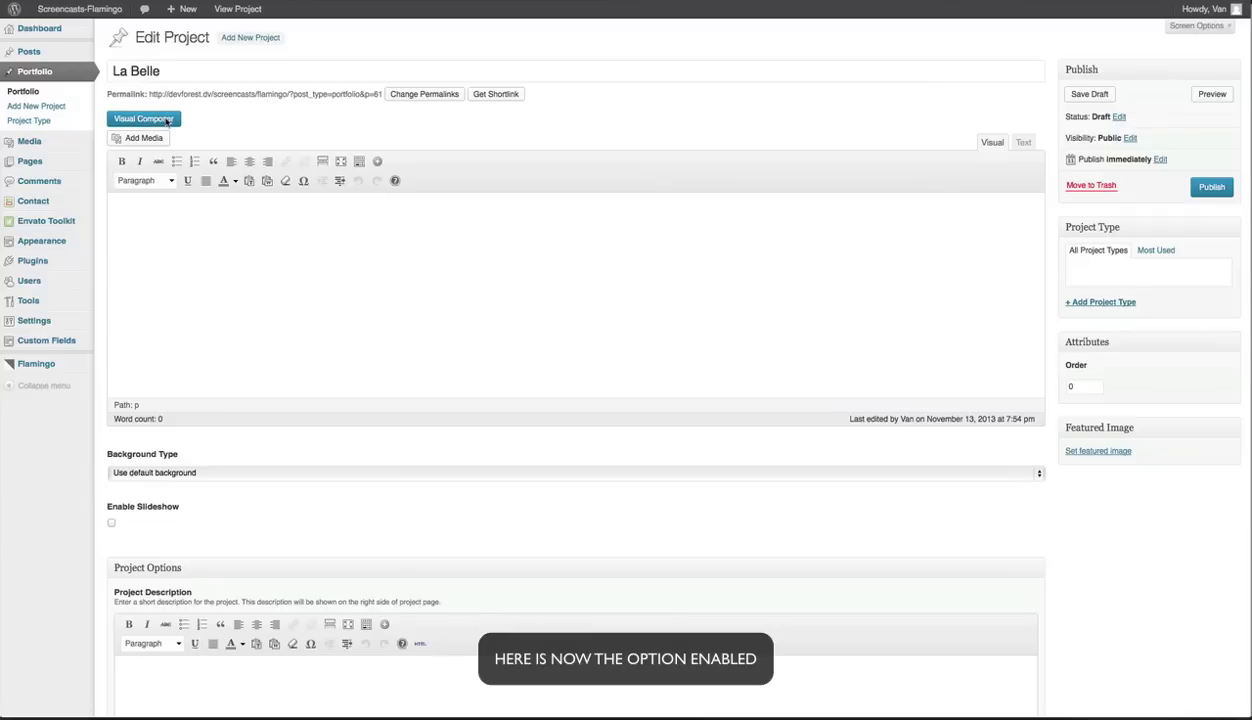
Step: Set the project's background type to Fullscreen Image and upload nabil-01.jpg as its background image
{"action": "scroll", "coordinate": [191, 347], "scroll_direction": "down", "scroll_amount": 3}
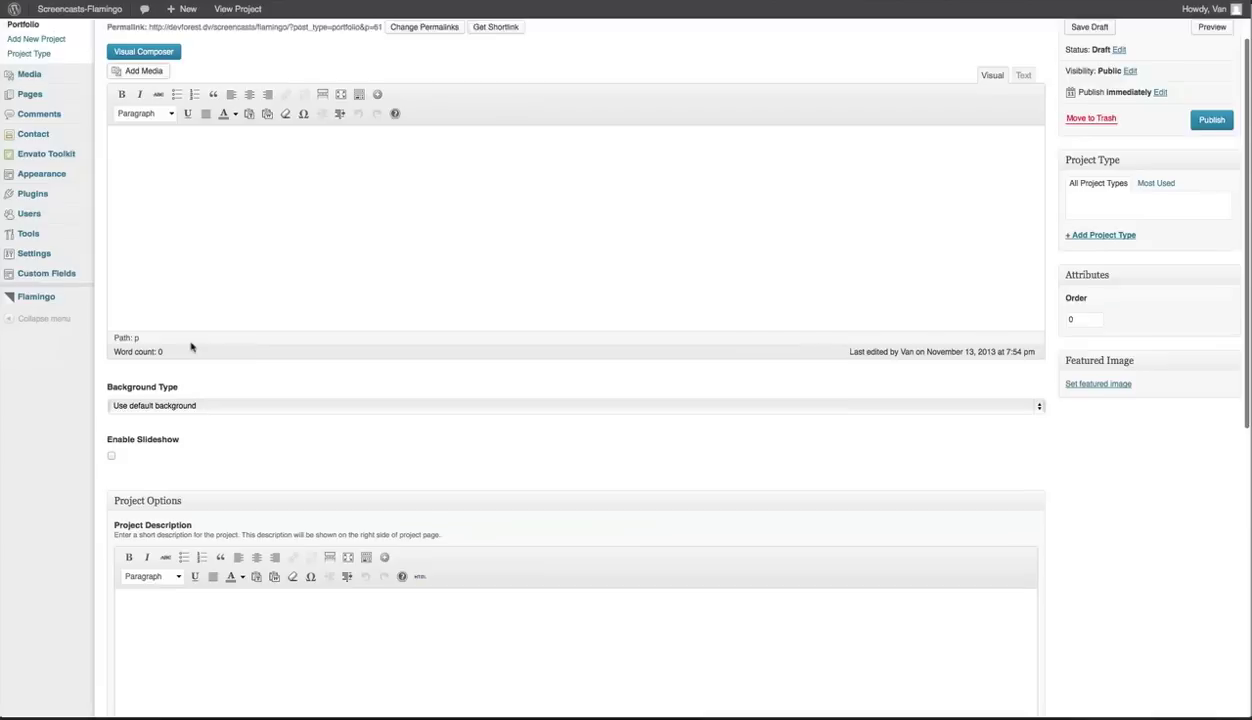
{"action": "left_click", "coordinate": [208, 402]}
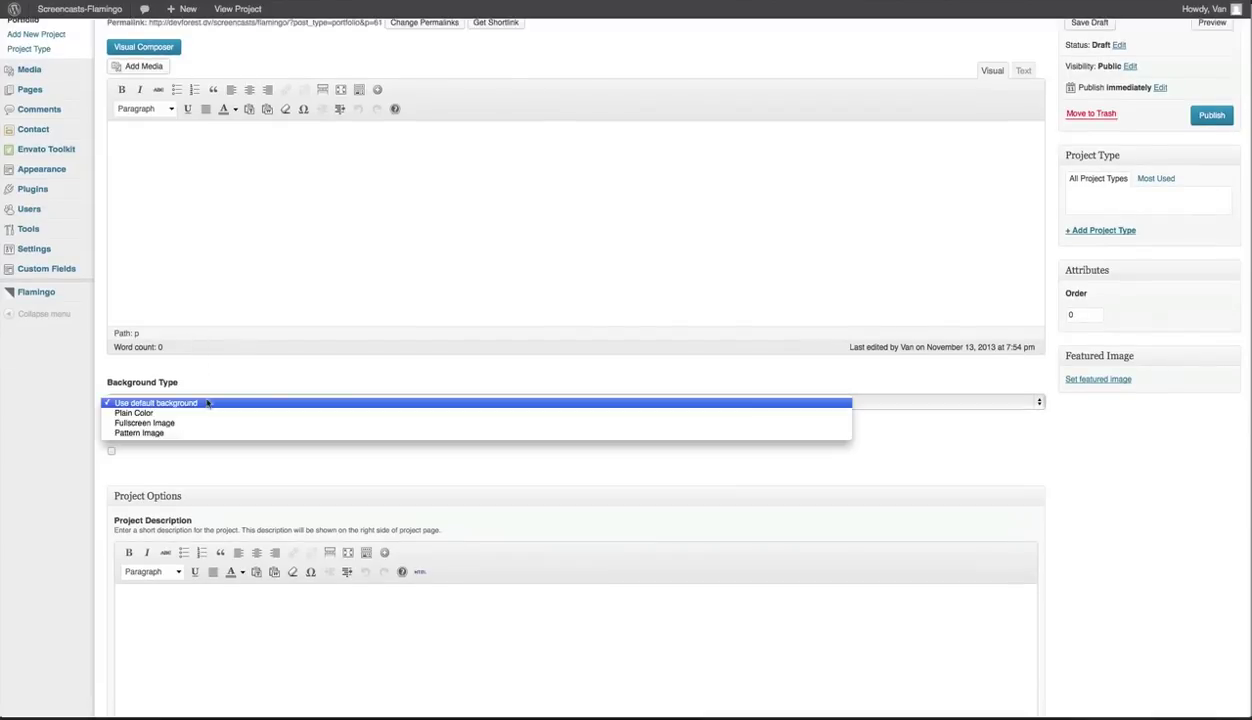
{"action": "left_click", "coordinate": [200, 422]}
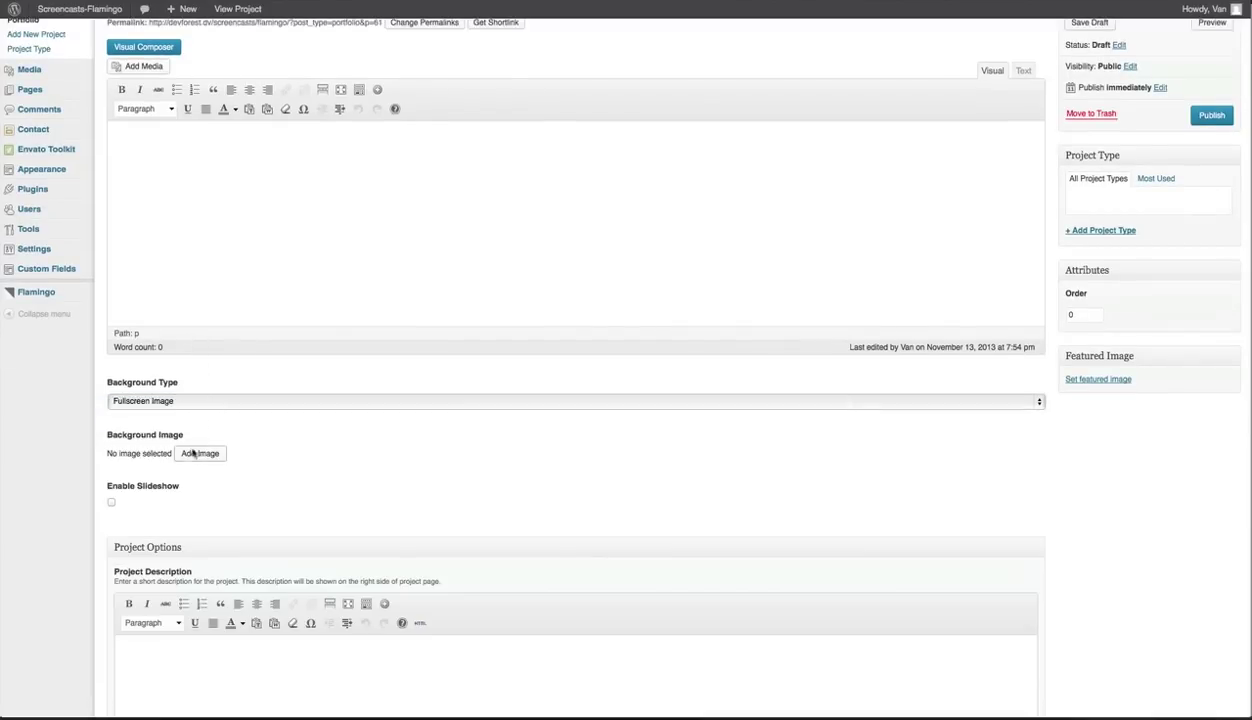
{"action": "left_click", "coordinate": [208, 452]}
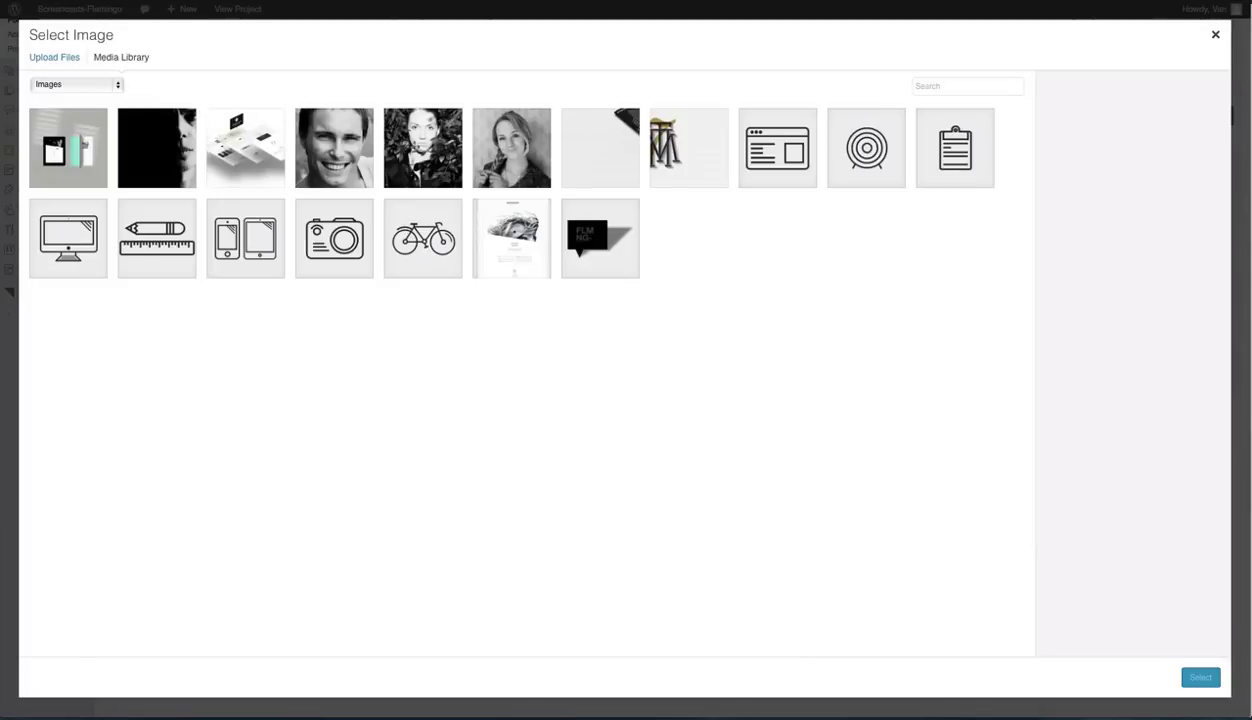
{"action": "left_click_drag", "start_coordinate": [7, 524], "coordinate": [363, 464]}
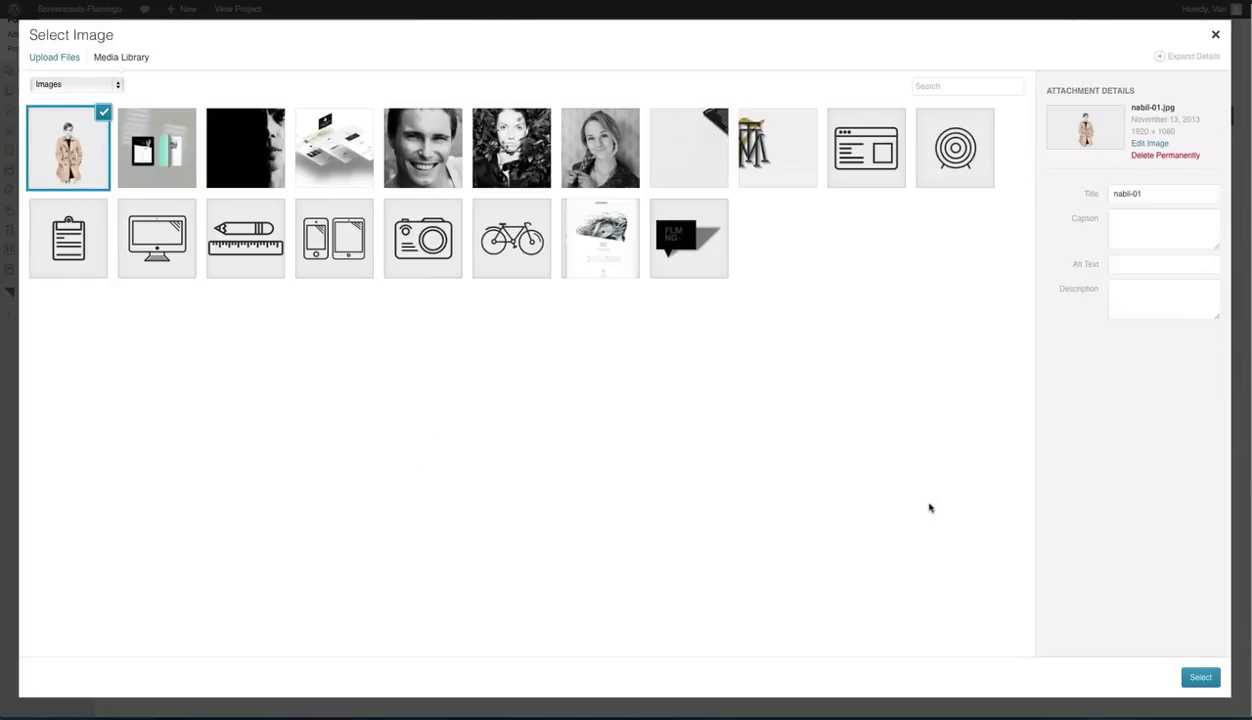
{"action": "left_click", "coordinate": [1200, 677]}
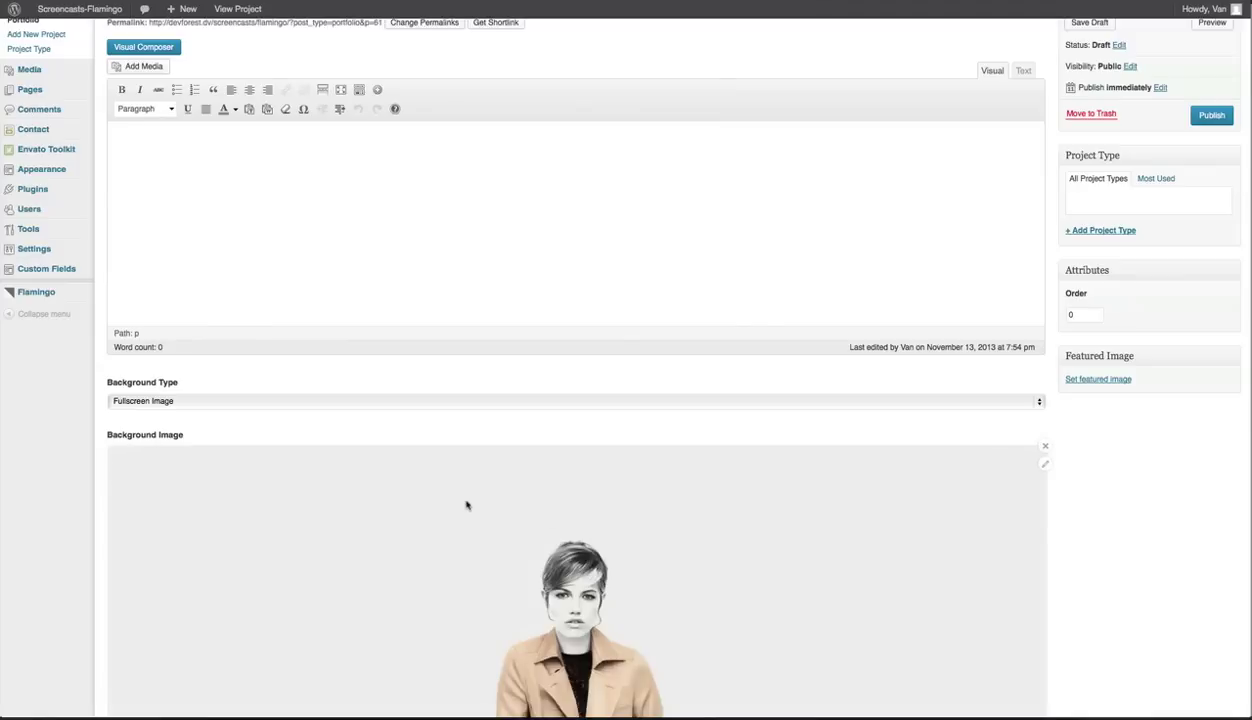
Step: Upload thumb-01.jpg as the La Belle project's featured image and publish the project
{"action": "scroll", "coordinate": [457, 496], "scroll_direction": "down", "scroll_amount": 3}
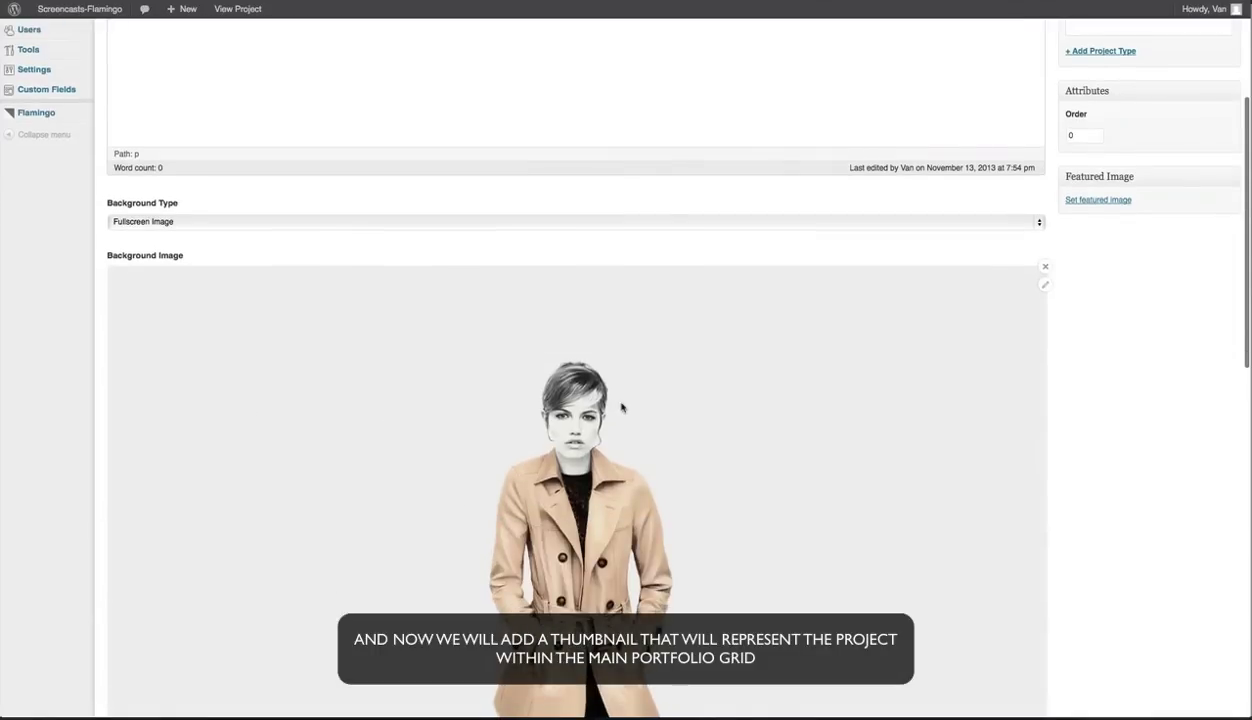
{"action": "scroll", "coordinate": [619, 407], "scroll_direction": "up", "scroll_amount": 3}
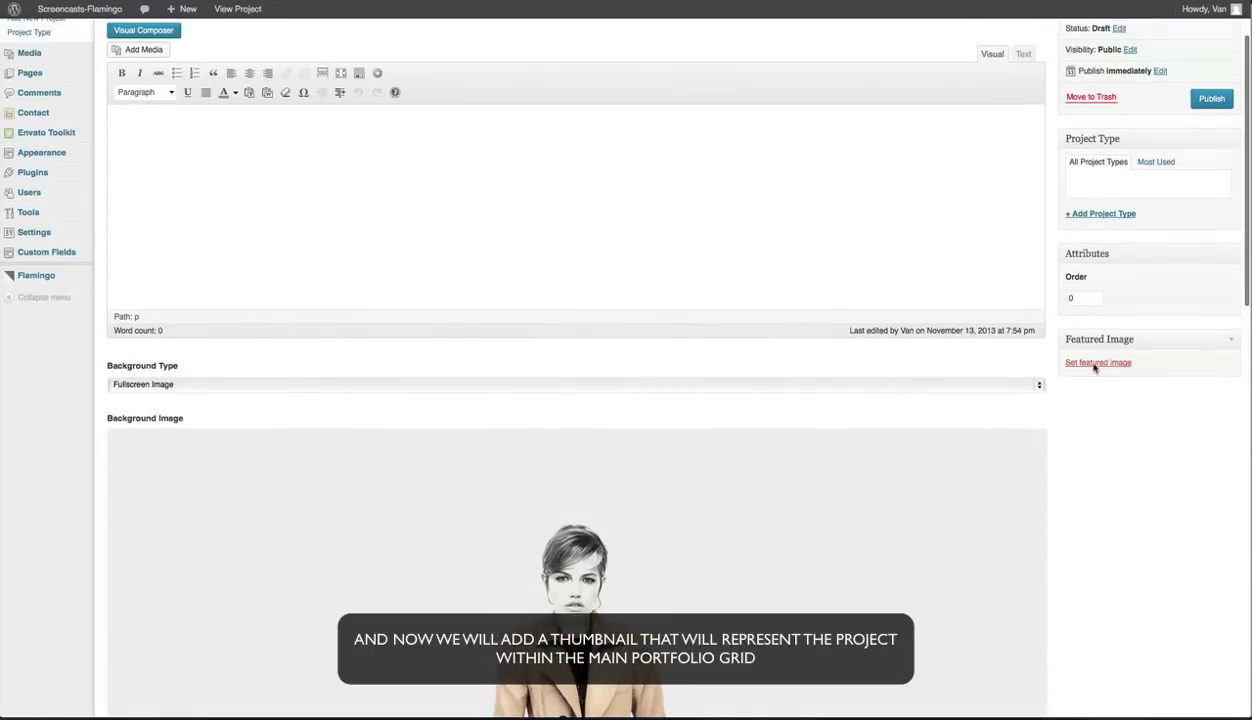
{"action": "left_click", "coordinate": [1096, 364]}
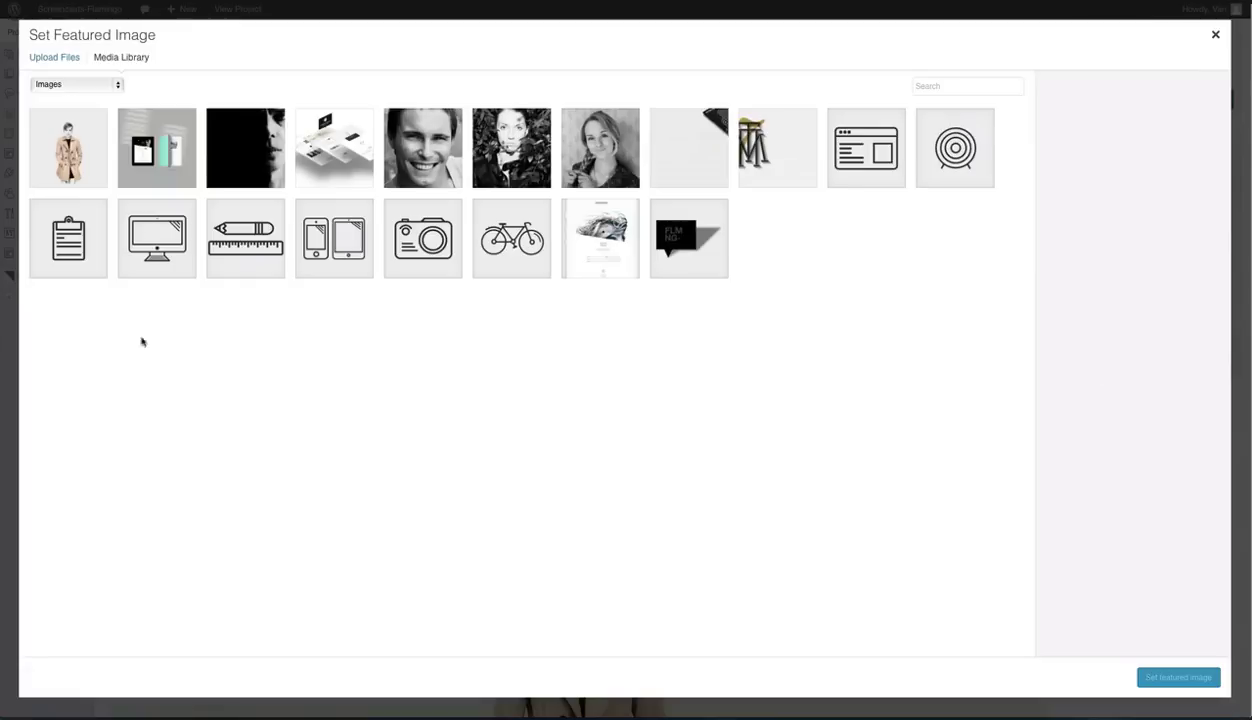
{"action": "left_click", "coordinate": [45, 58]}
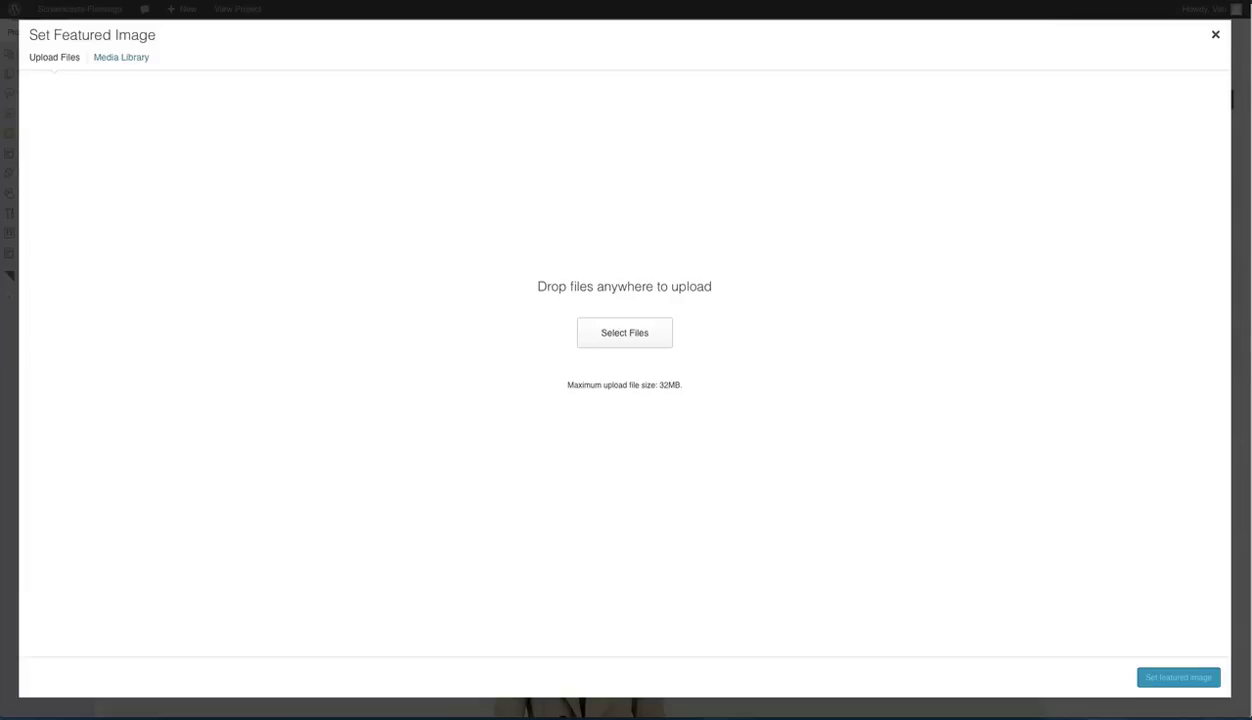
{"action": "left_click_drag", "start_coordinate": [425, 420], "coordinate": [506, 422]}
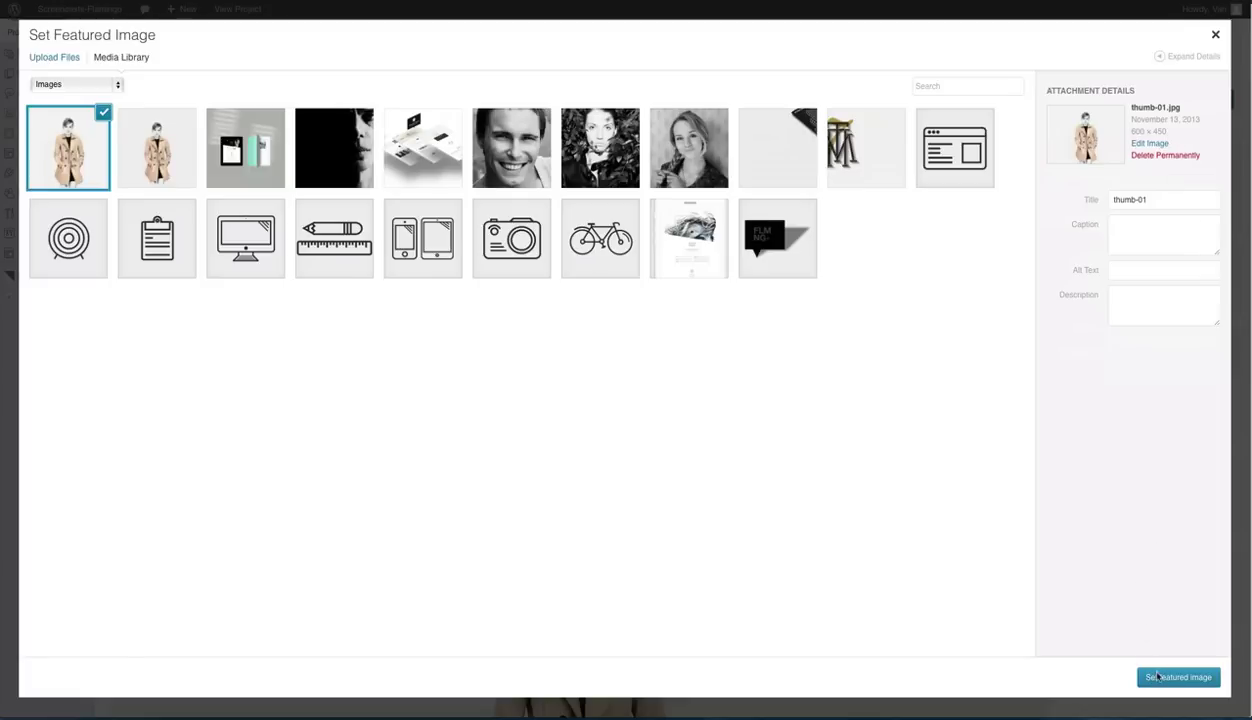
{"action": "left_click", "coordinate": [1158, 677]}
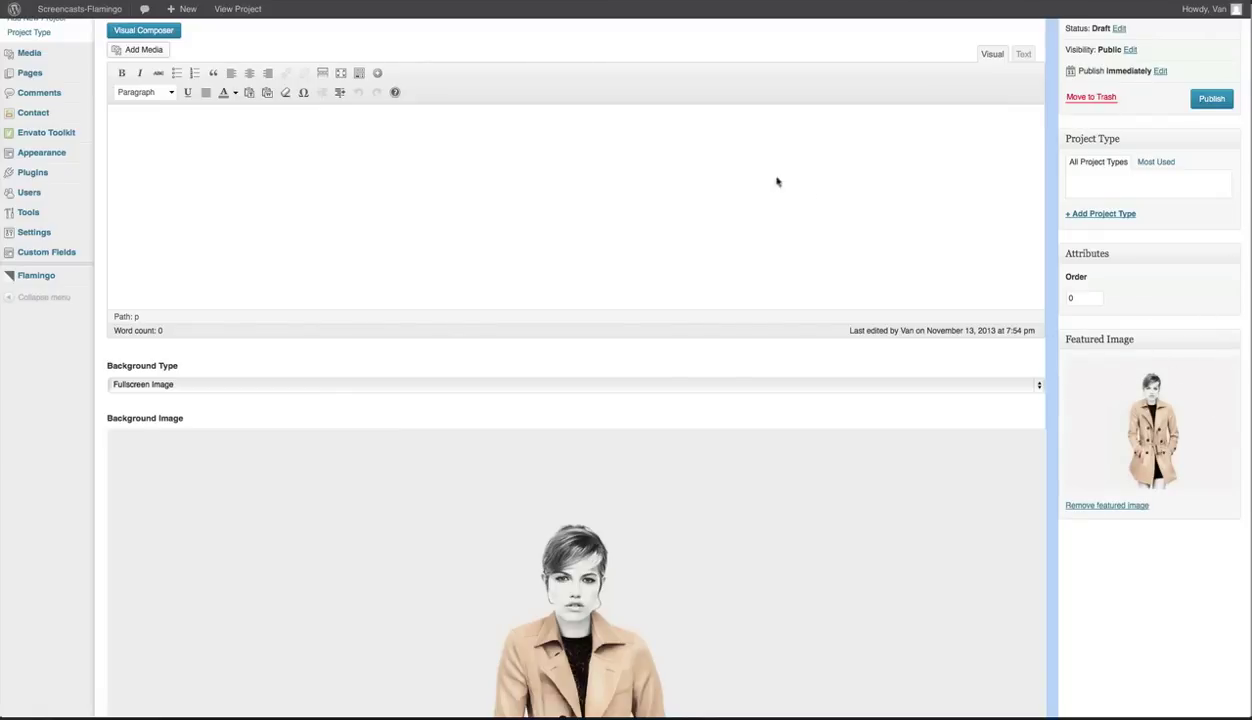
{"action": "scroll", "coordinate": [761, 175], "scroll_direction": "up", "scroll_amount": 3}
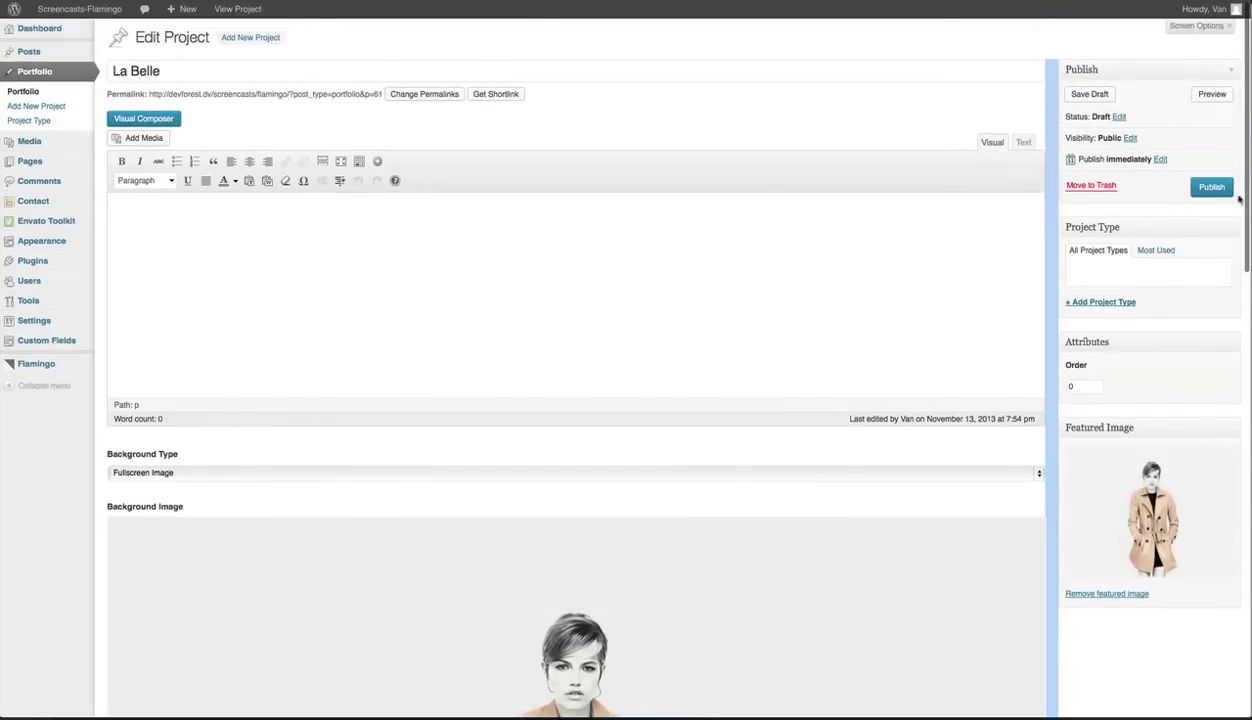
{"action": "left_click", "coordinate": [1212, 189]}
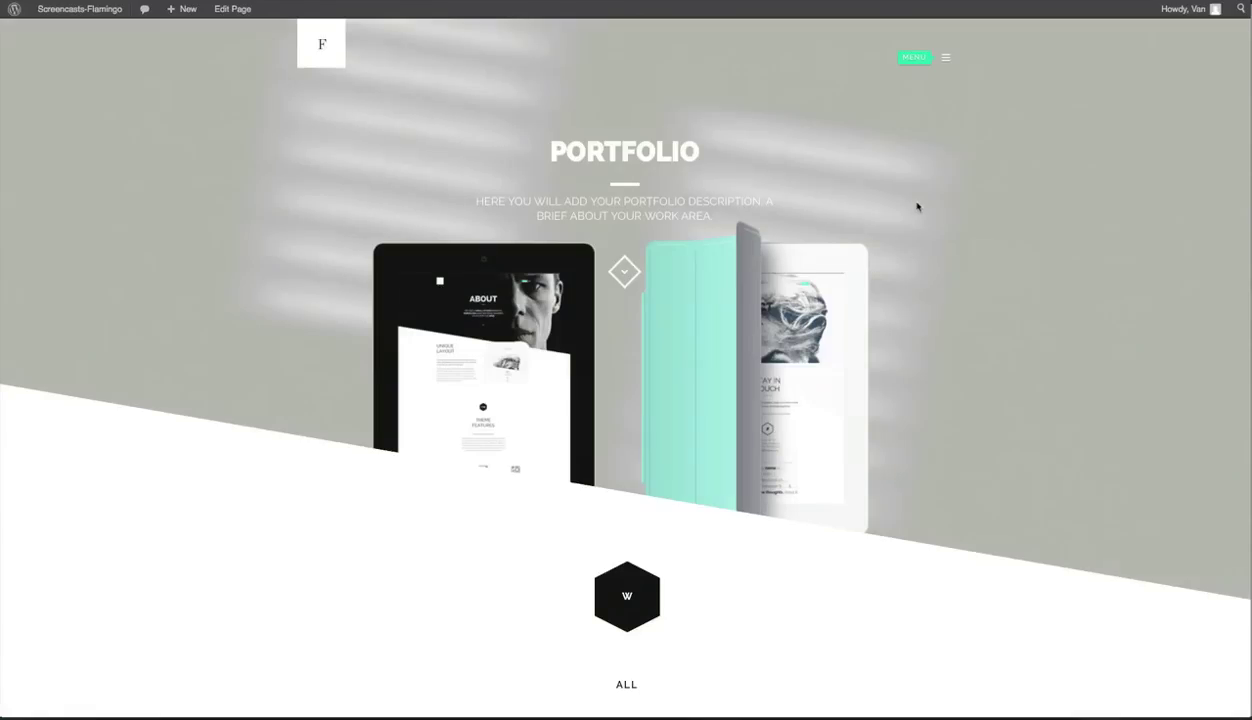
Step: Check the La Belle thumbnail in the live Portfolio grid, then open and look over its project page
{"action": "scroll", "coordinate": [875, 318], "scroll_direction": "down", "scroll_amount": 4}
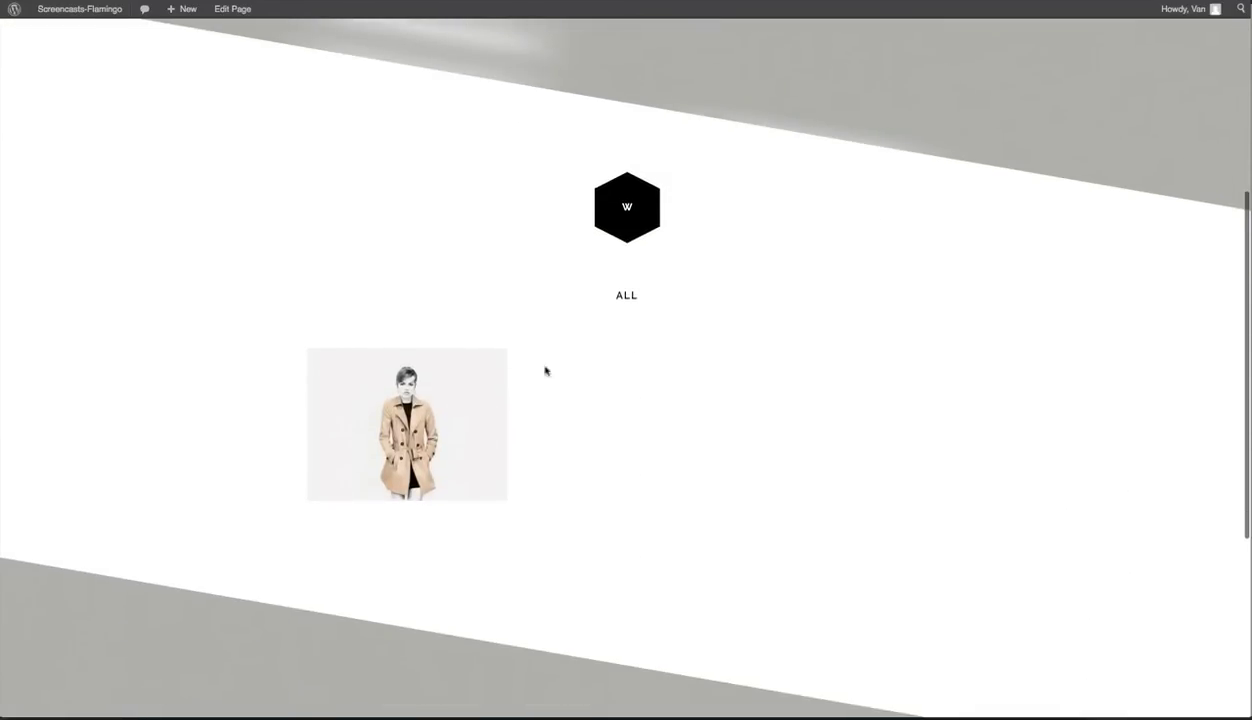
{"action": "mouse_move", "coordinate": [470, 394]}
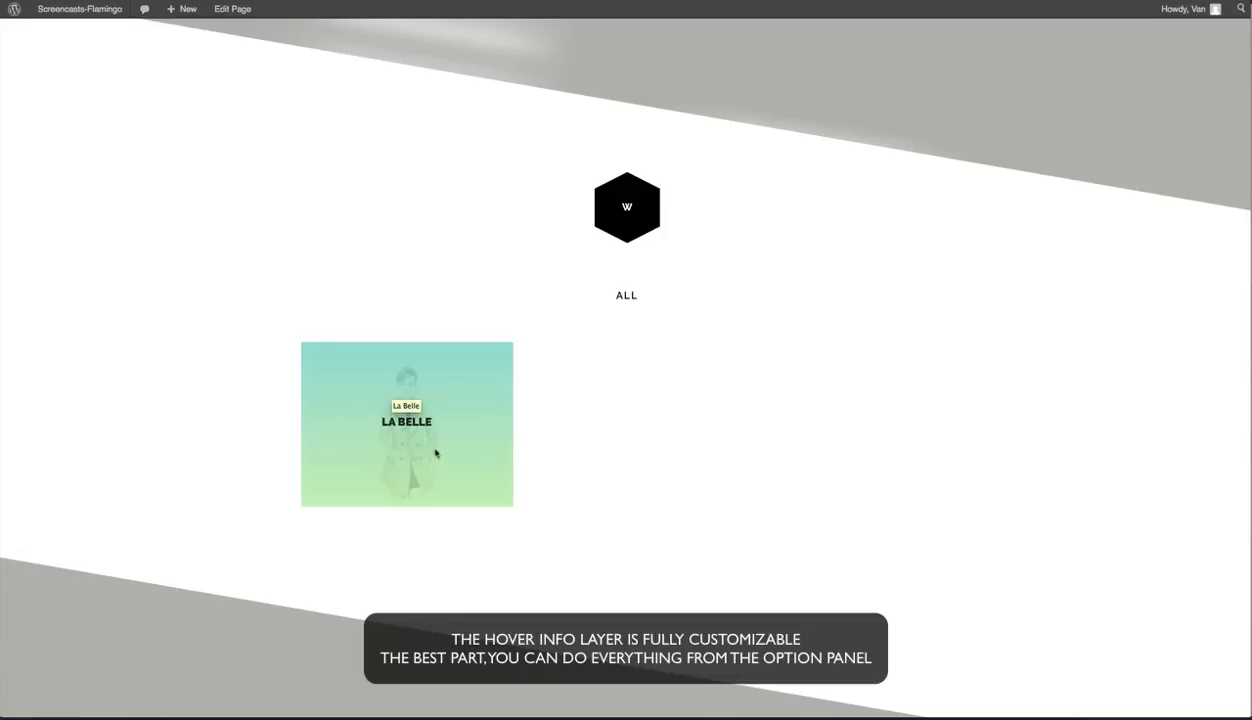
{"action": "left_click", "coordinate": [446, 423]}
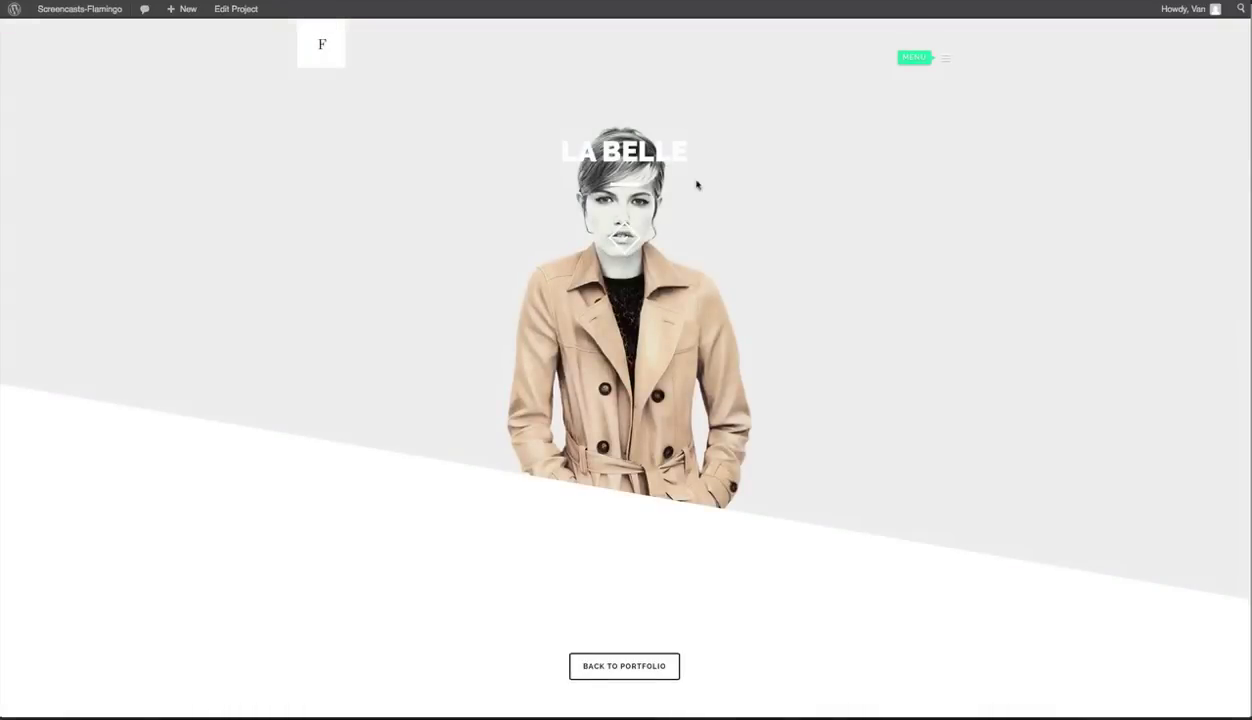
{"action": "scroll", "coordinate": [672, 382], "scroll_direction": "down", "scroll_amount": 5}
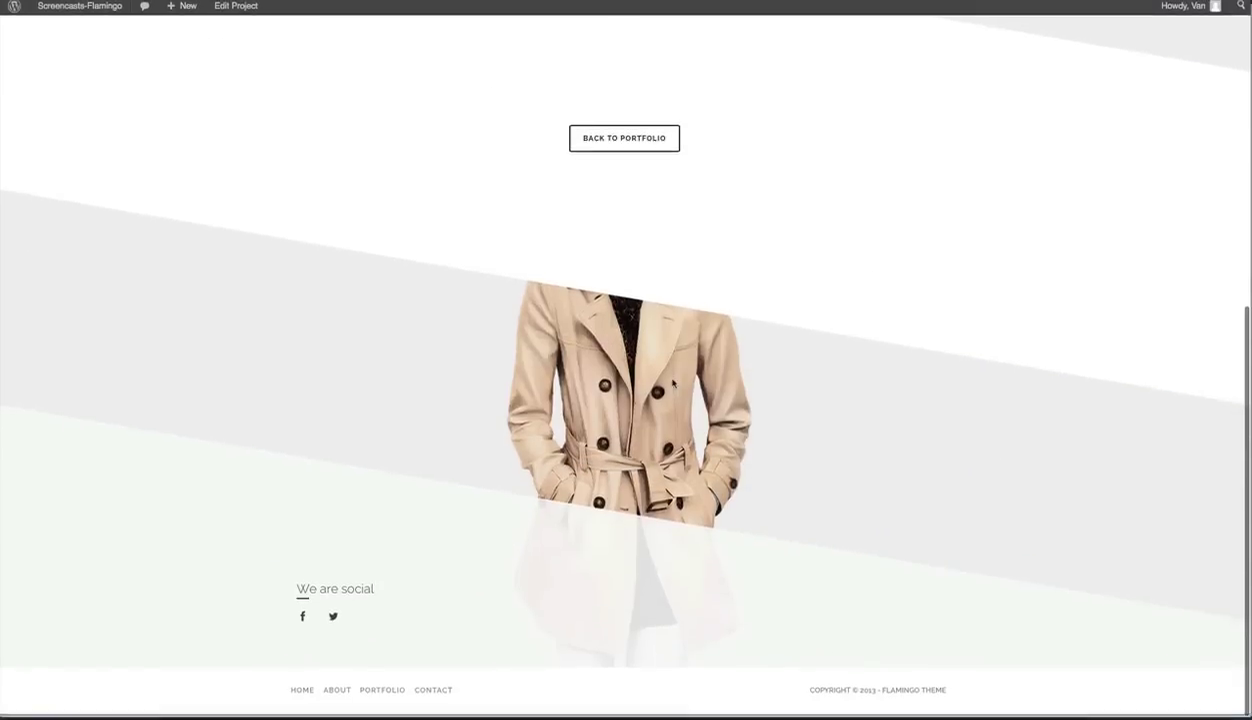
{"action": "scroll", "coordinate": [672, 378], "scroll_direction": "up", "scroll_amount": 4}
{"action": "scroll", "coordinate": [674, 246], "scroll_direction": "up", "scroll_amount": 2}
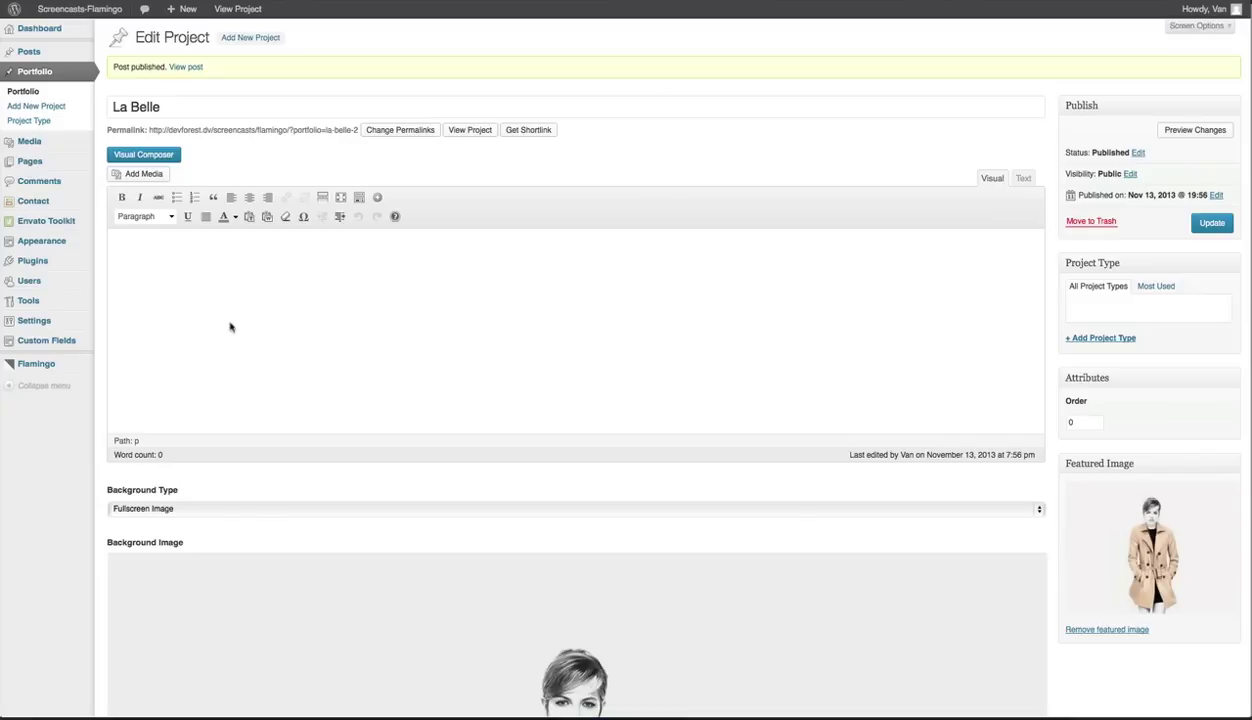
Step: Paste the prepared dummy shortcode content into the La Belle project's content area and switch the editor to Visual Composer
{"action": "key", "text": "ctrl+v"}
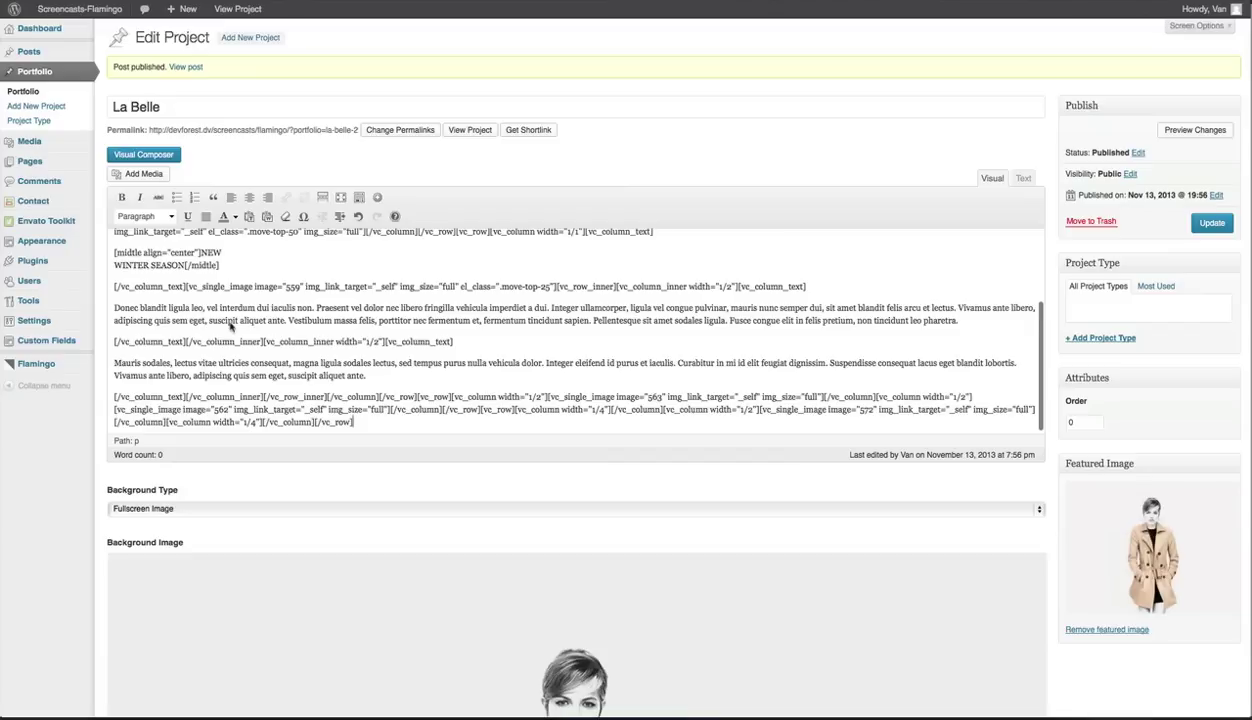
{"action": "left_click", "coordinate": [165, 156]}
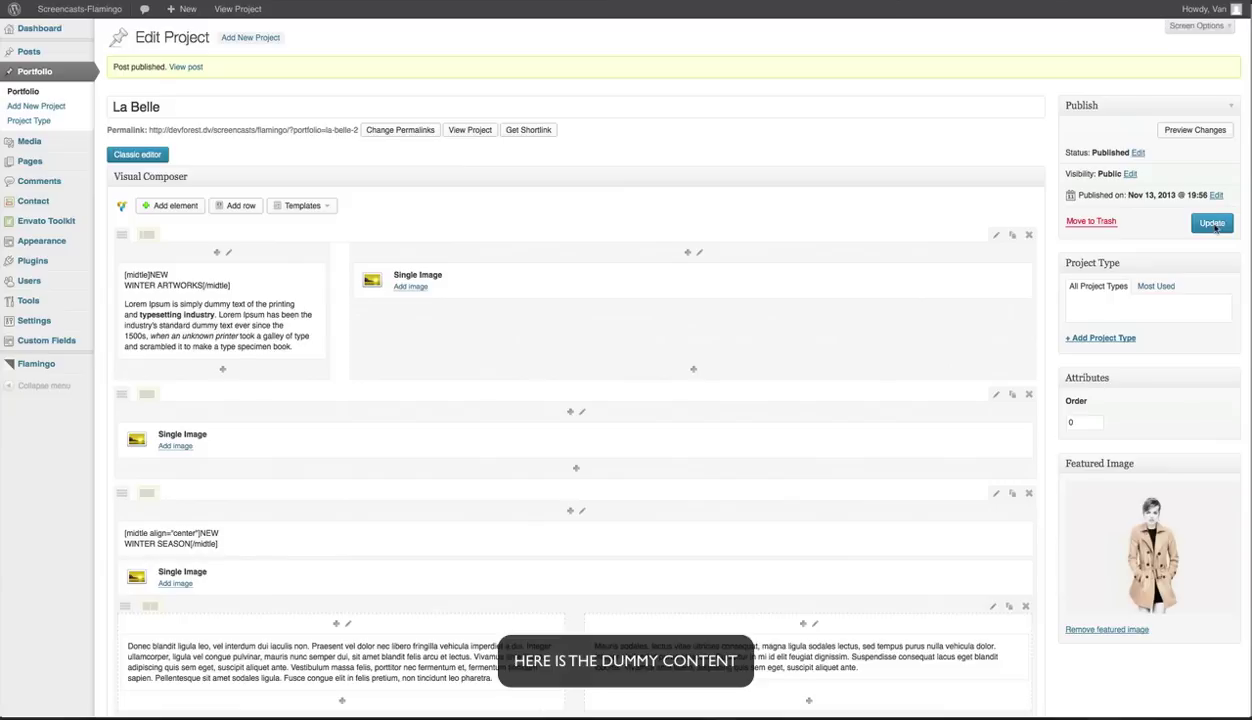
Step: Add a new project type "Illustration" to the La Belle project and update the project
{"action": "left_click", "coordinate": [1103, 339]}
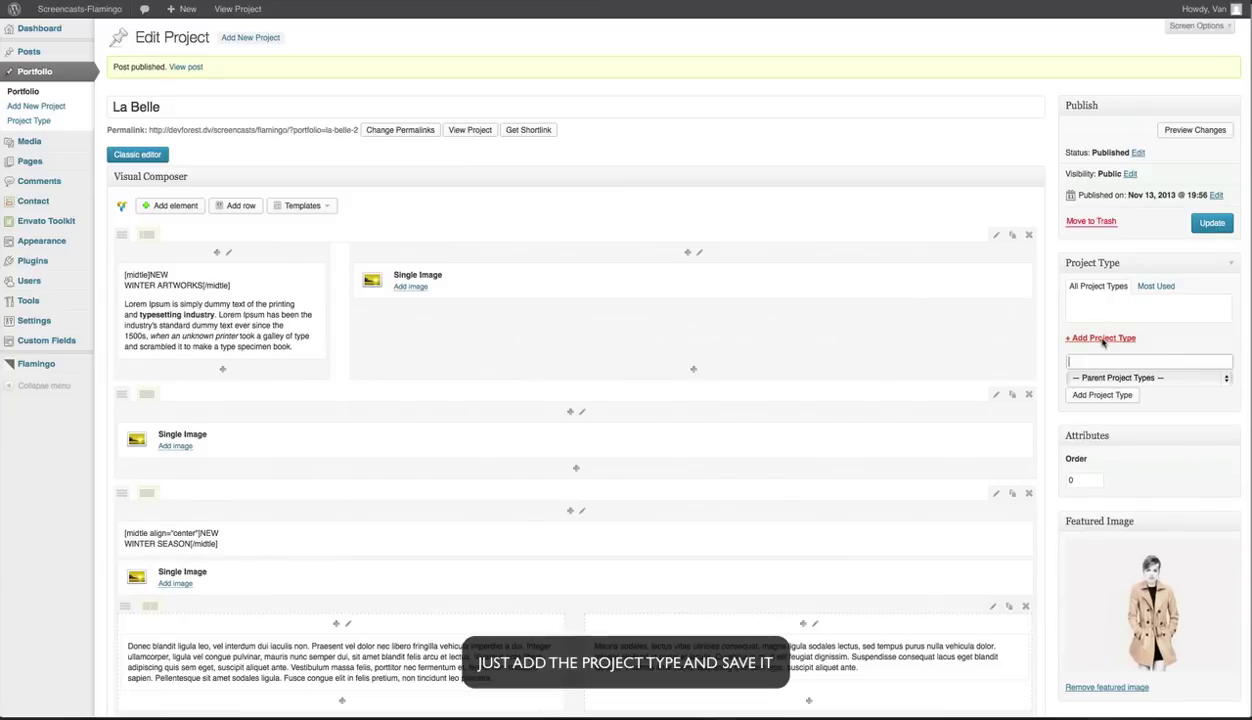
{"action": "type", "text": "Illustration"}
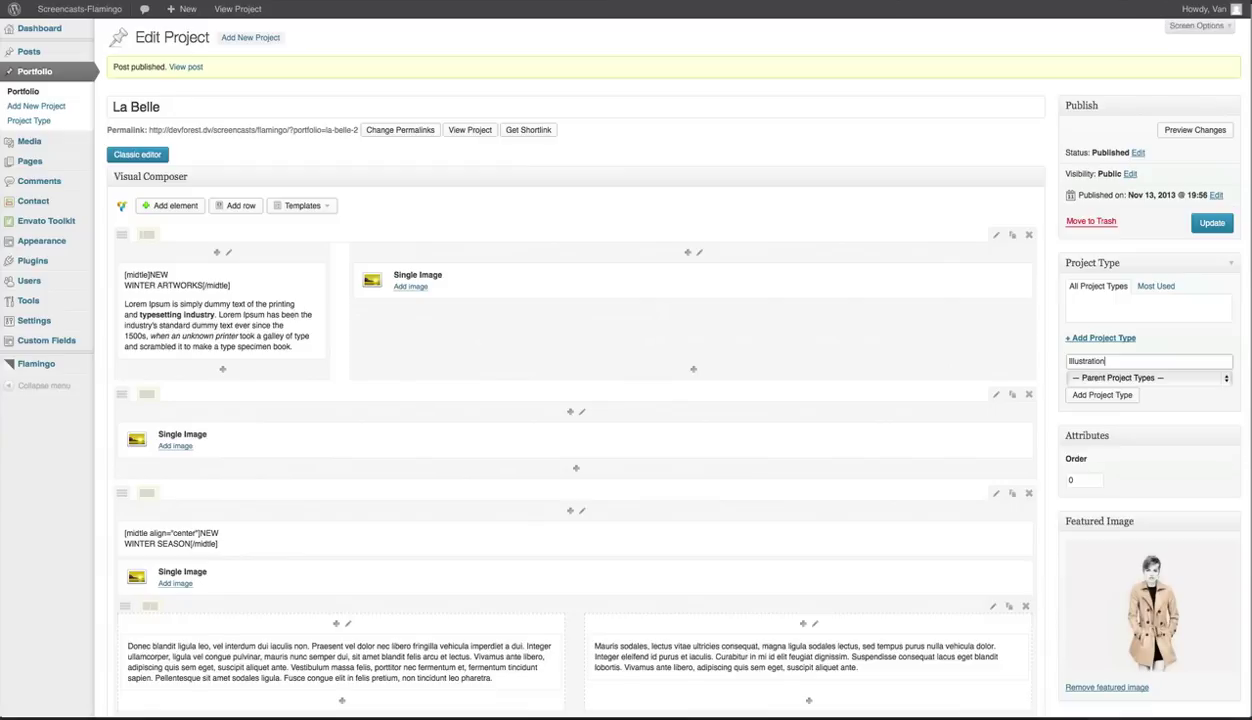
{"action": "left_click", "coordinate": [1104, 397]}
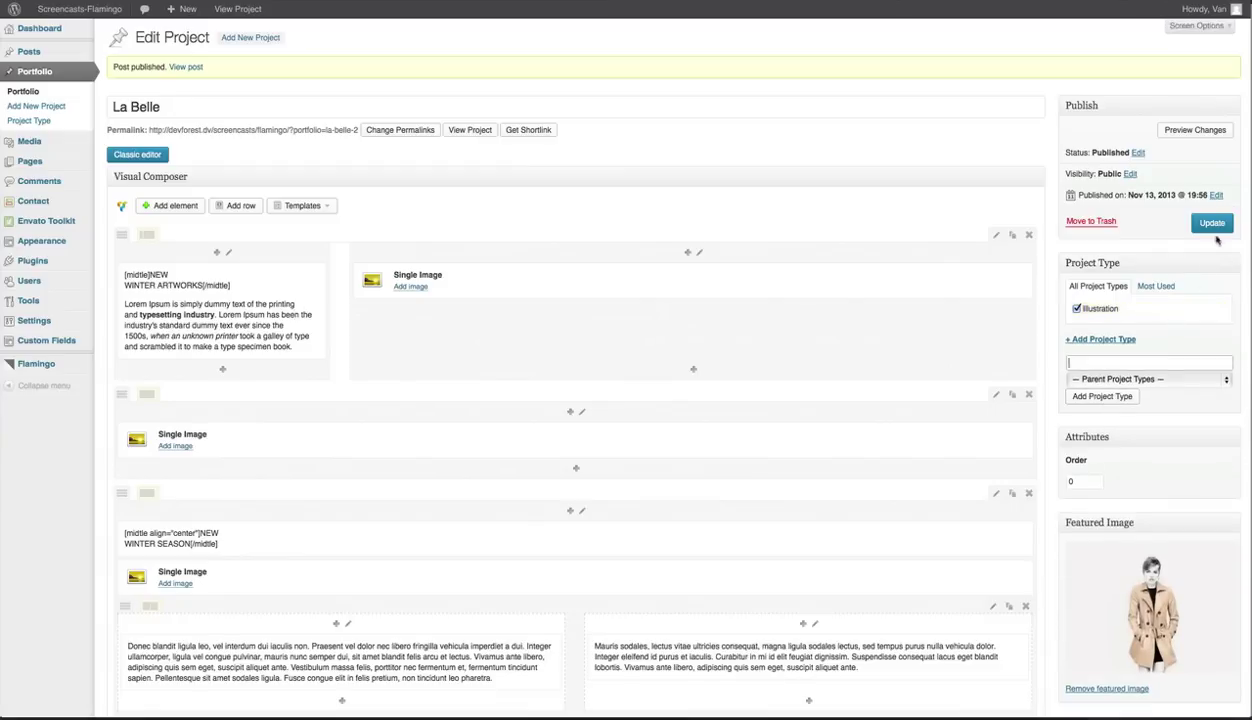
{"action": "left_click", "coordinate": [1213, 224]}
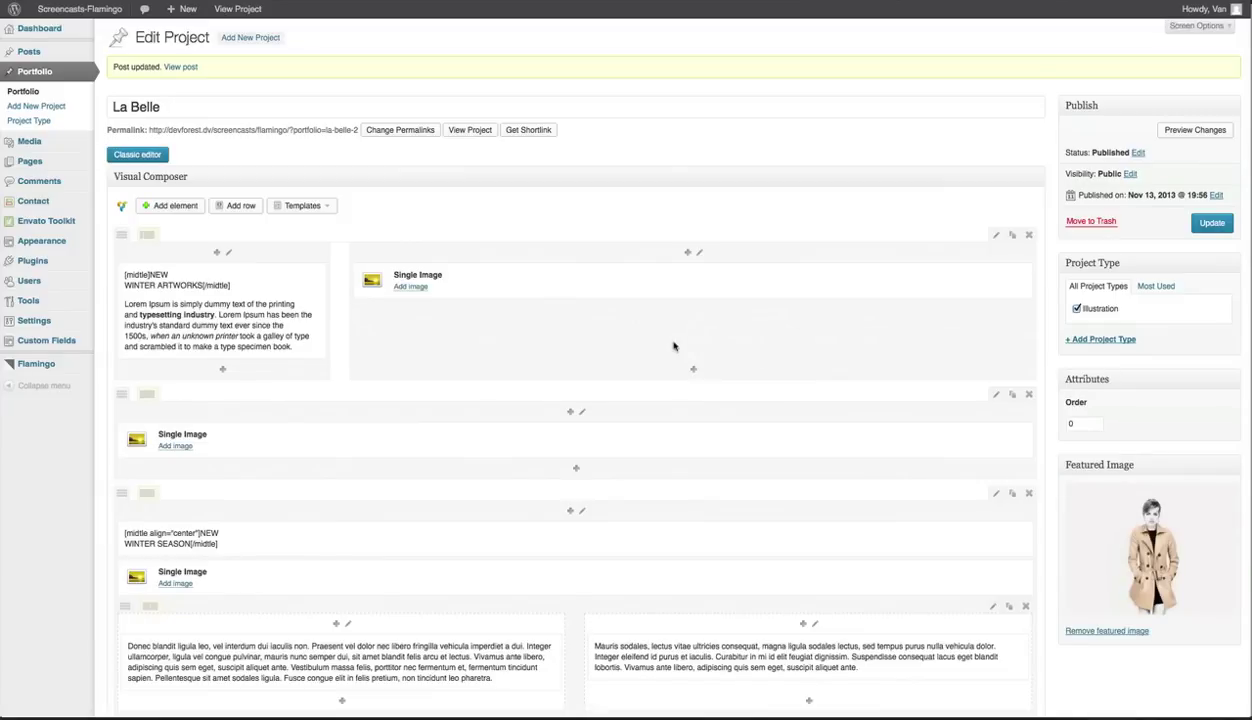
Step: Reload the live La Belle page, review its content and return to the project editor
{"action": "left_click", "coordinate": [409, 1]}
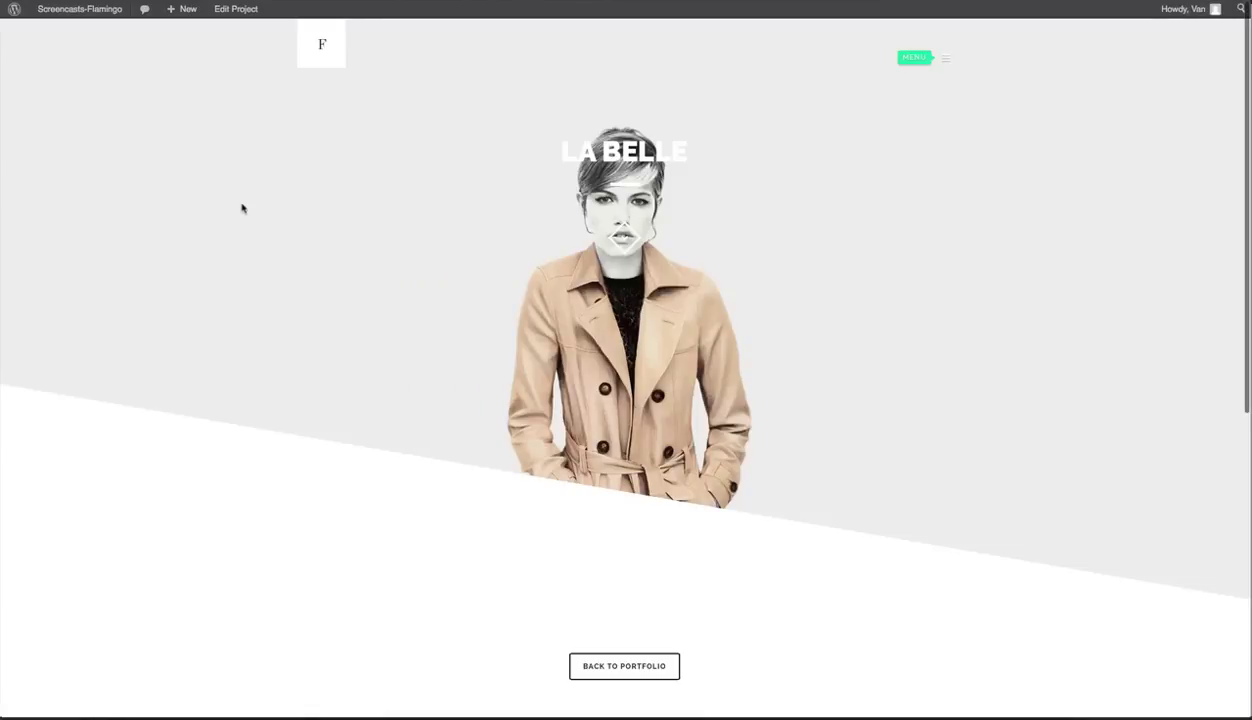
{"action": "key", "text": "super+r"}
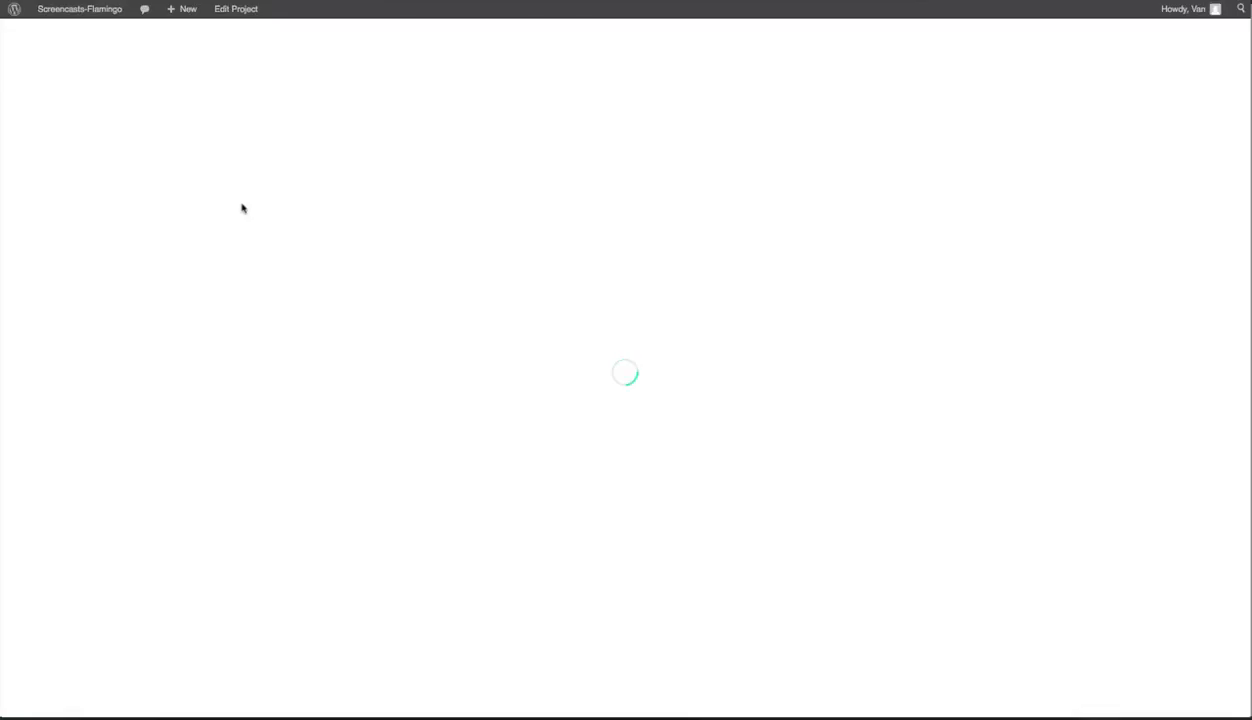
{"action": "scroll", "coordinate": [346, 413], "scroll_direction": "down", "scroll_amount": 10}
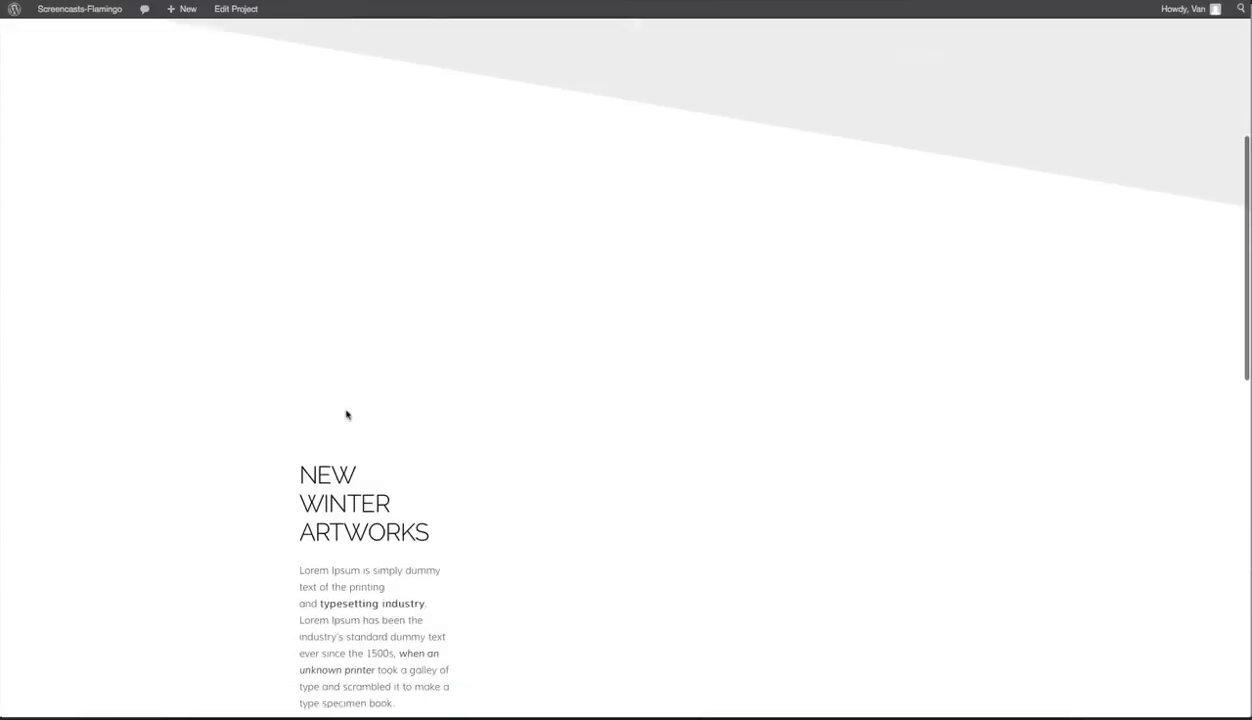
{"action": "scroll", "coordinate": [570, 559], "scroll_direction": "down", "scroll_amount": 3}
{"action": "scroll", "coordinate": [570, 559], "scroll_direction": "up", "scroll_amount": 5}
{"action": "scroll", "coordinate": [570, 558], "scroll_direction": "up", "scroll_amount": 6}
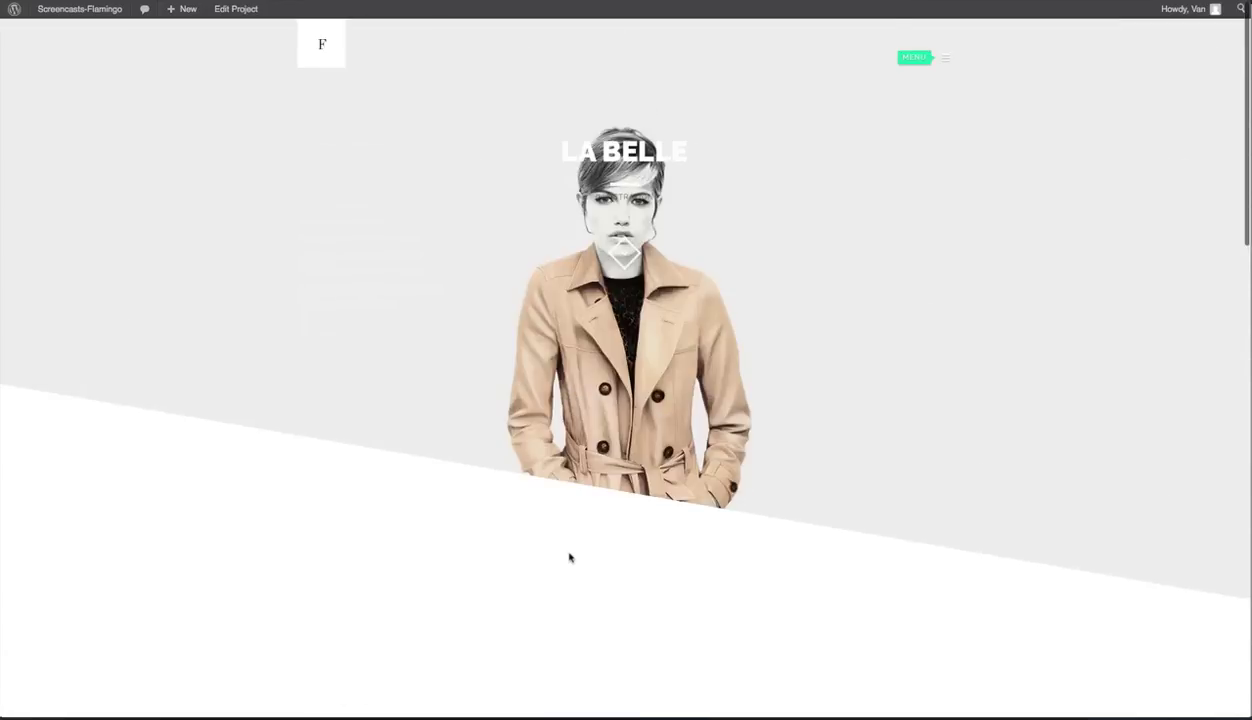
{"action": "key", "text": "super+w"}
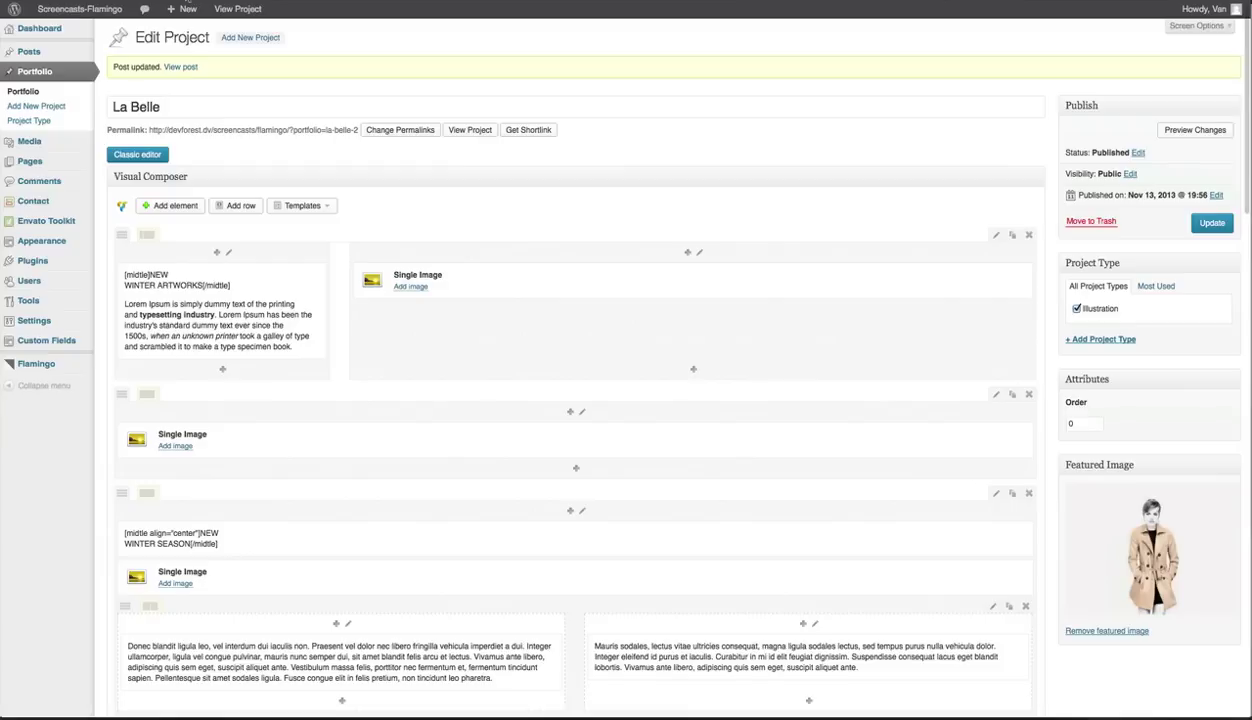
Step: From the first row's empty Single Image element, upload the three outfit illustrations, brush-hr.jpg and the signature image to the media library
{"action": "left_click", "coordinate": [410, 287]}
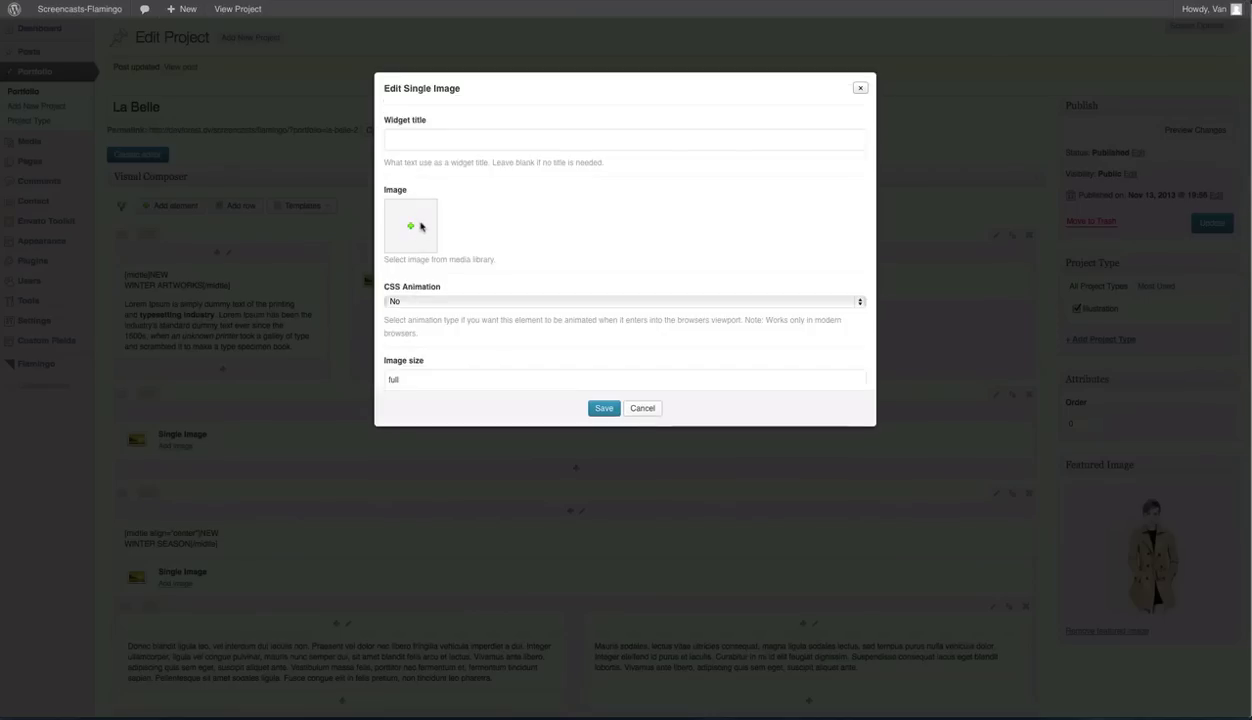
{"action": "left_click", "coordinate": [420, 228]}
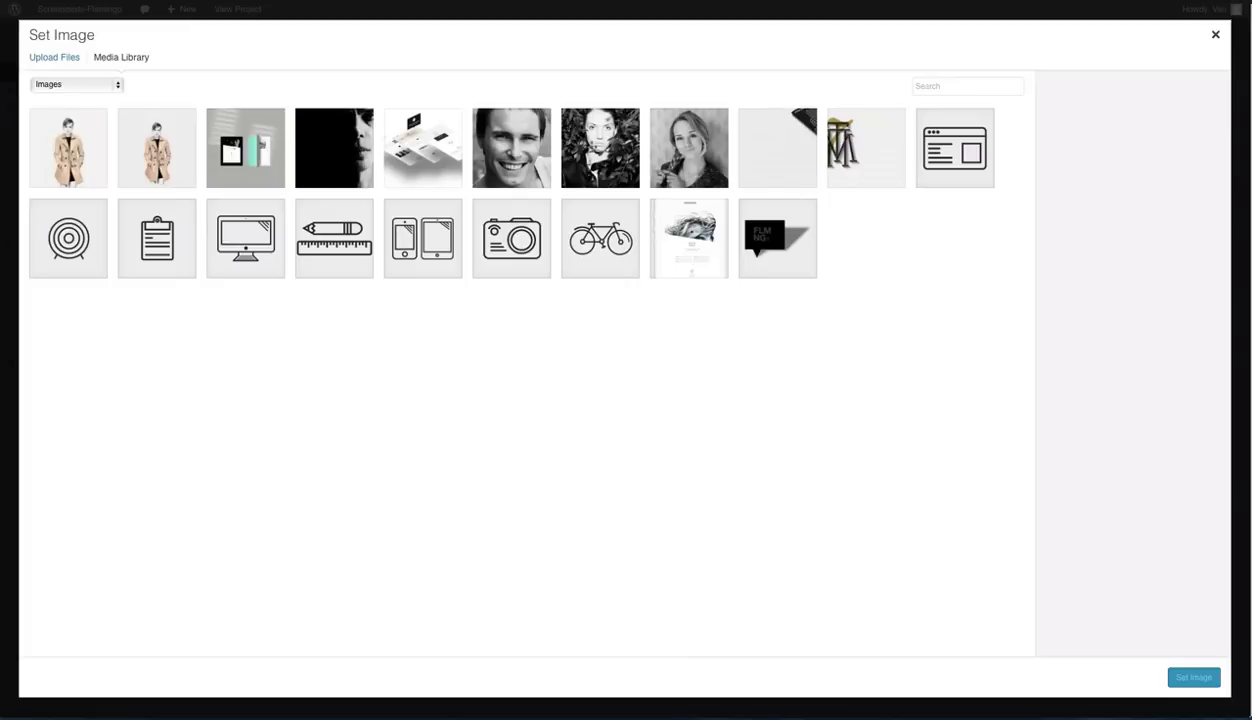
{"action": "left_click_drag", "start_coordinate": [0, 450], "coordinate": [430, 436]}
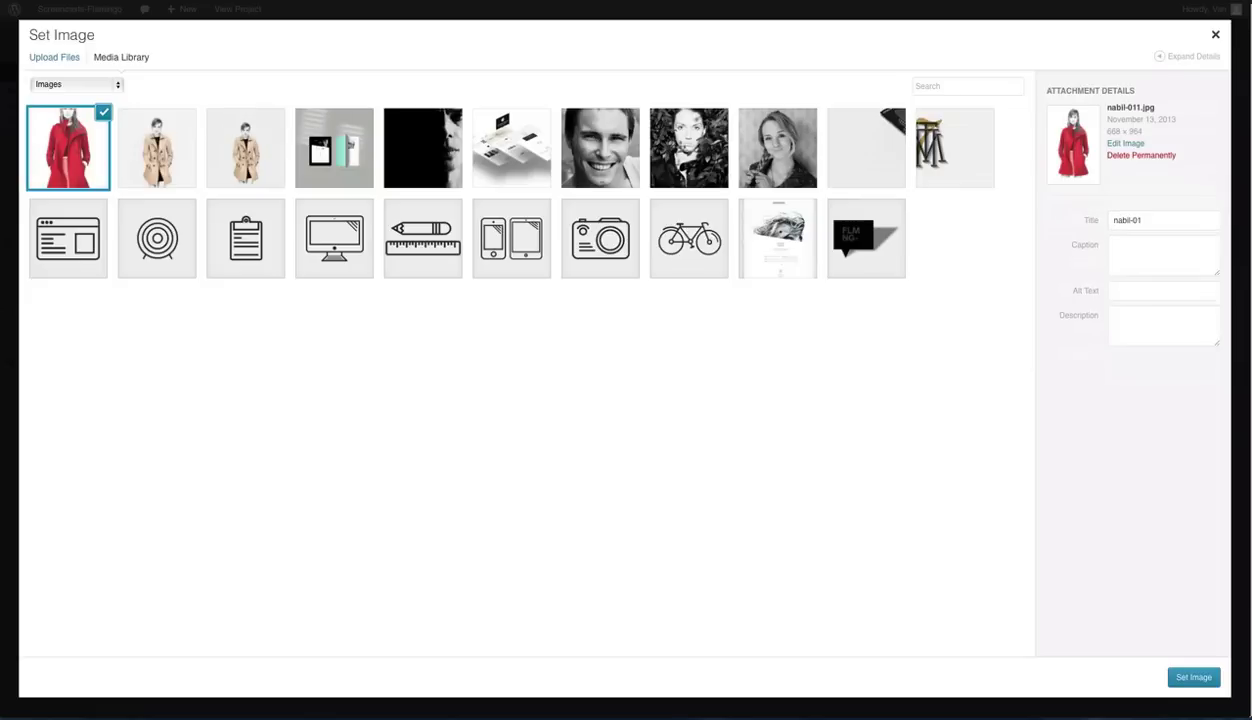
{"action": "left_click_drag", "start_coordinate": [0, 490], "coordinate": [411, 484]}
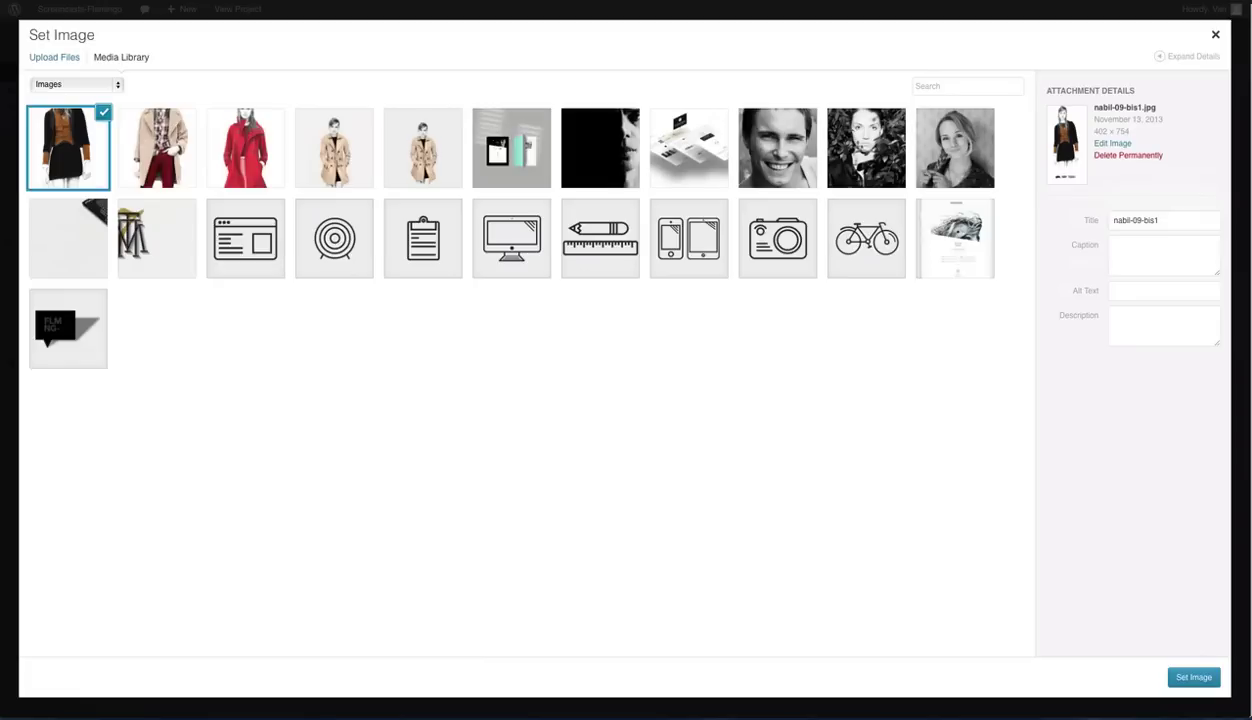
{"action": "left_click_drag", "start_coordinate": [84, 391], "coordinate": [343, 393]}
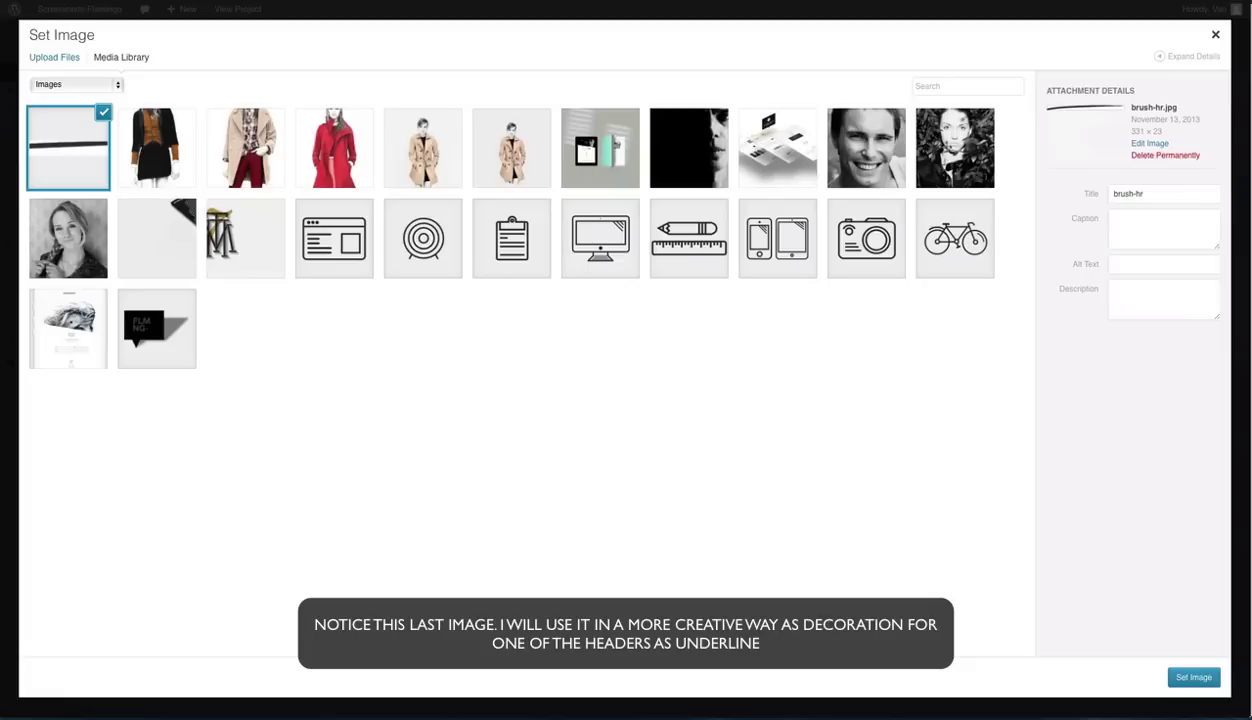
{"action": "mouse_move", "coordinate": [293, 475]}
{"action": "left_mouse_down"}
{"action": "mouse_move", "coordinate": [280, 472]}
{"action": "mouse_move", "coordinate": [347, 470]}
{"action": "left_mouse_up"}
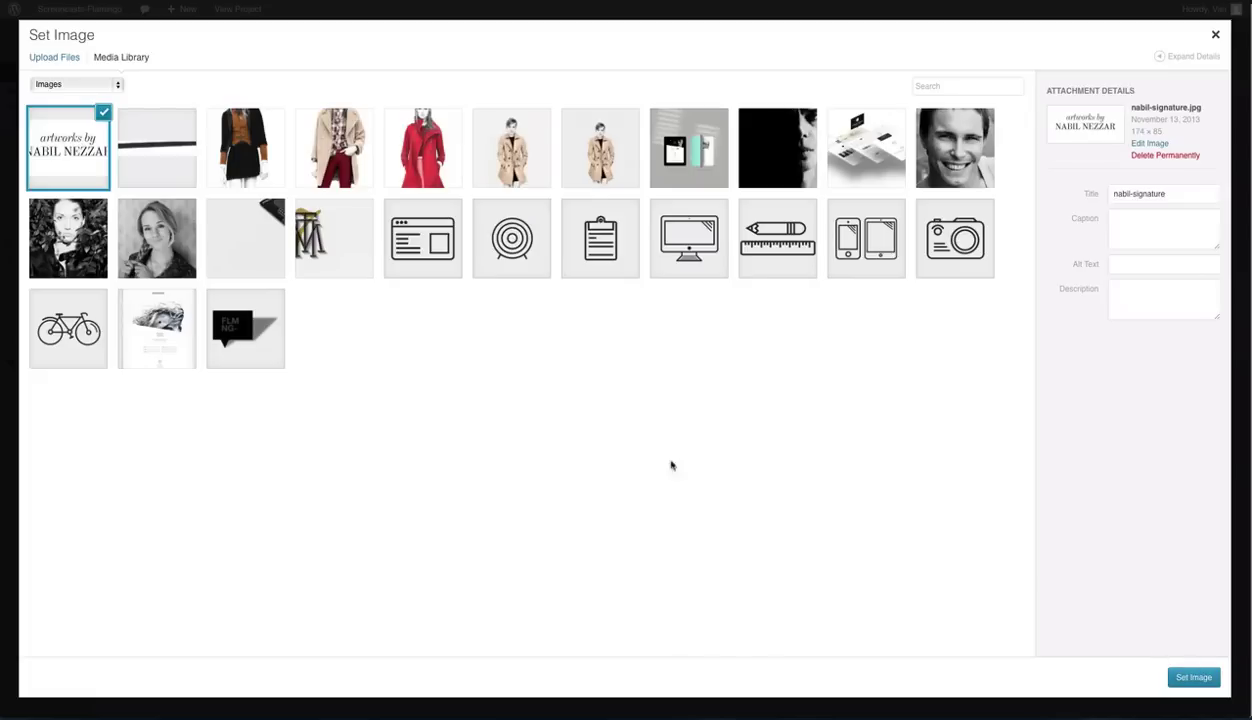
Step: Set the red coat illustration as the first row's image, review its options, and save with size full and no CSS animation
{"action": "left_click", "coordinate": [420, 146]}
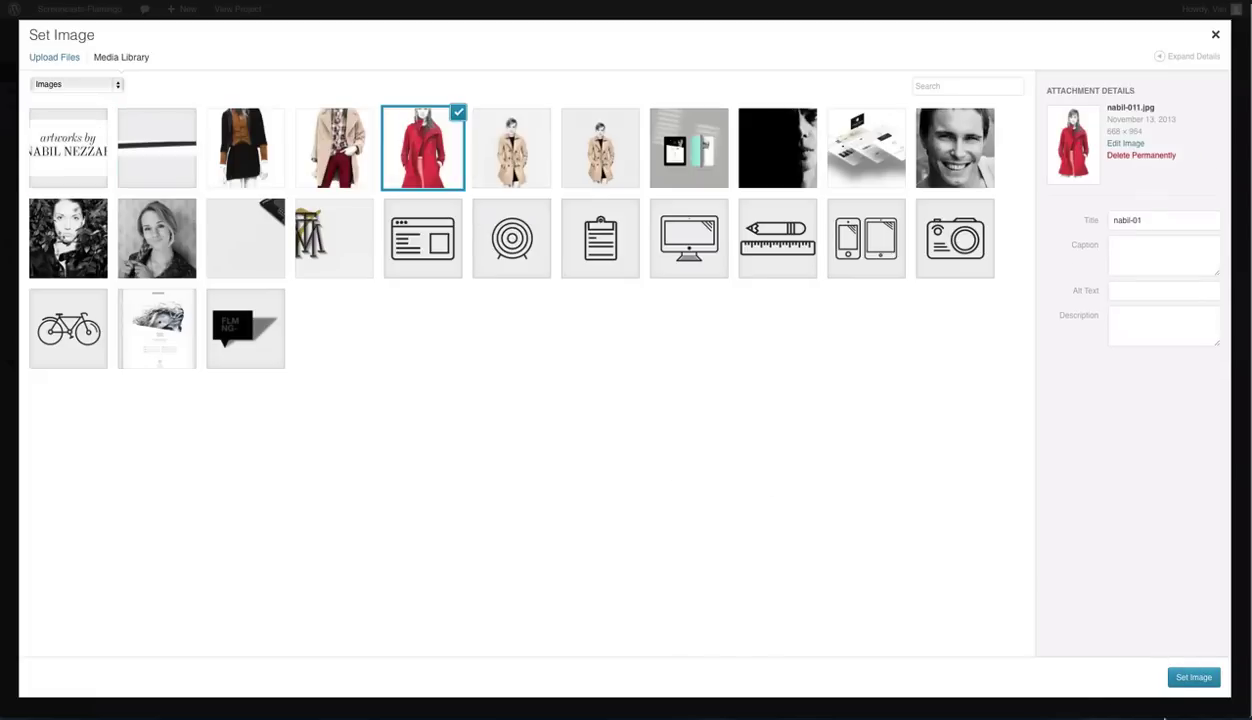
{"action": "left_click", "coordinate": [1187, 680]}
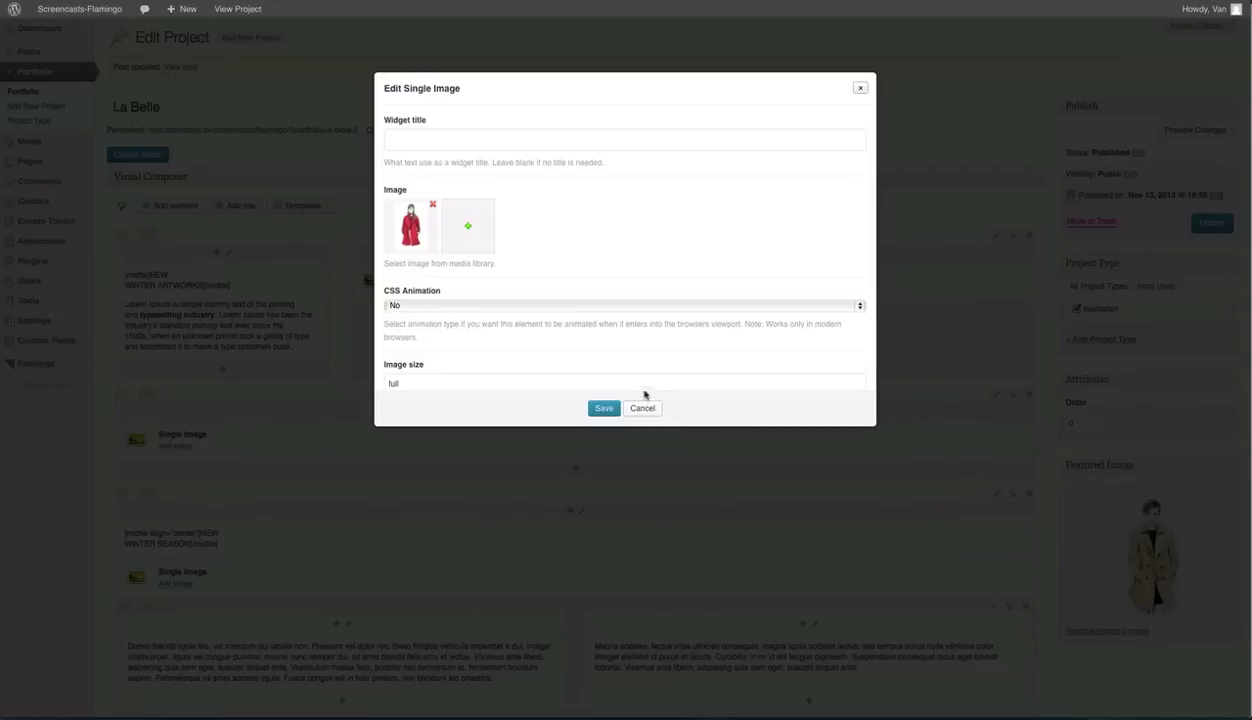
{"action": "scroll", "coordinate": [548, 308], "scroll_direction": "down", "scroll_amount": 3}
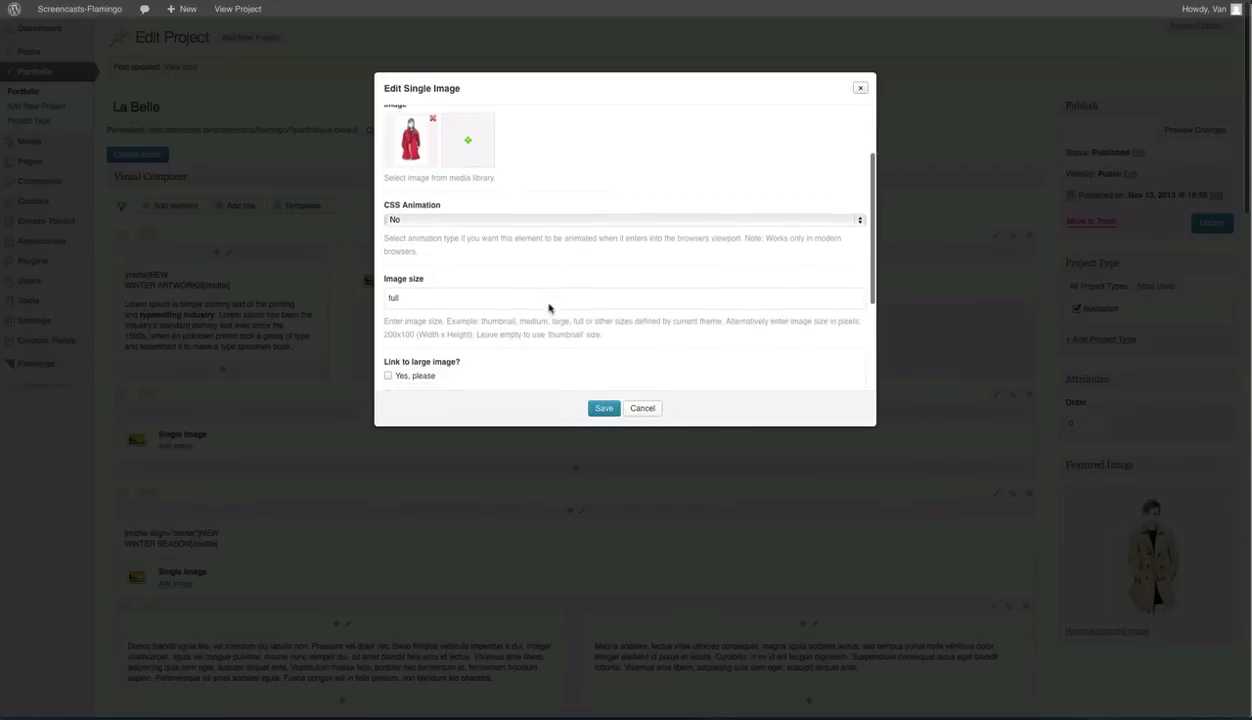
{"action": "left_click", "coordinate": [404, 248]}
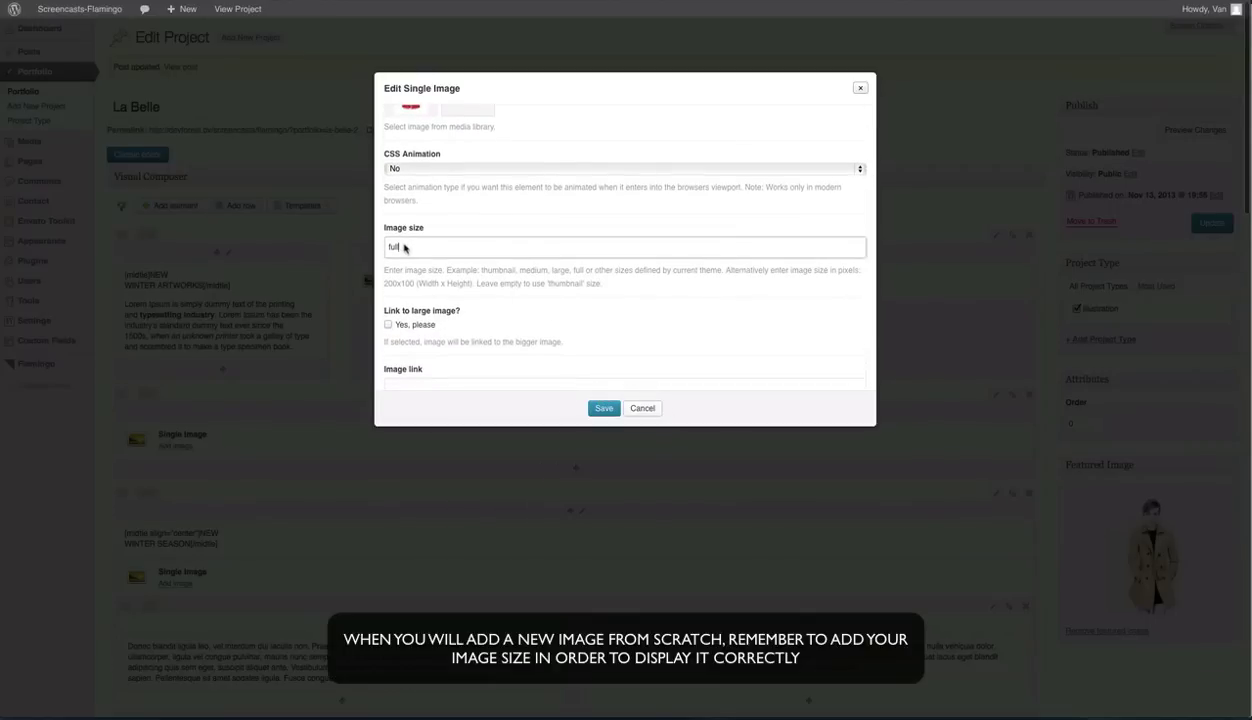
{"action": "scroll", "coordinate": [450, 251], "scroll_direction": "down", "scroll_amount": 2}
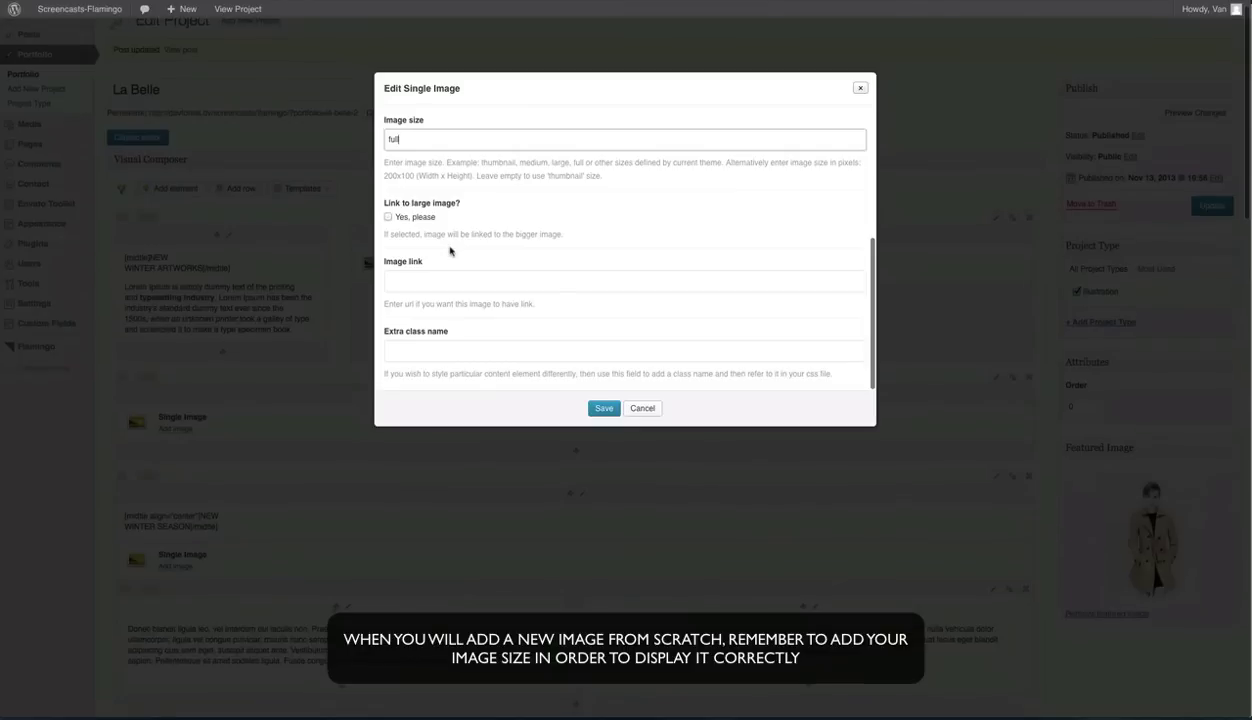
{"action": "scroll", "coordinate": [525, 231], "scroll_direction": "up", "scroll_amount": 5}
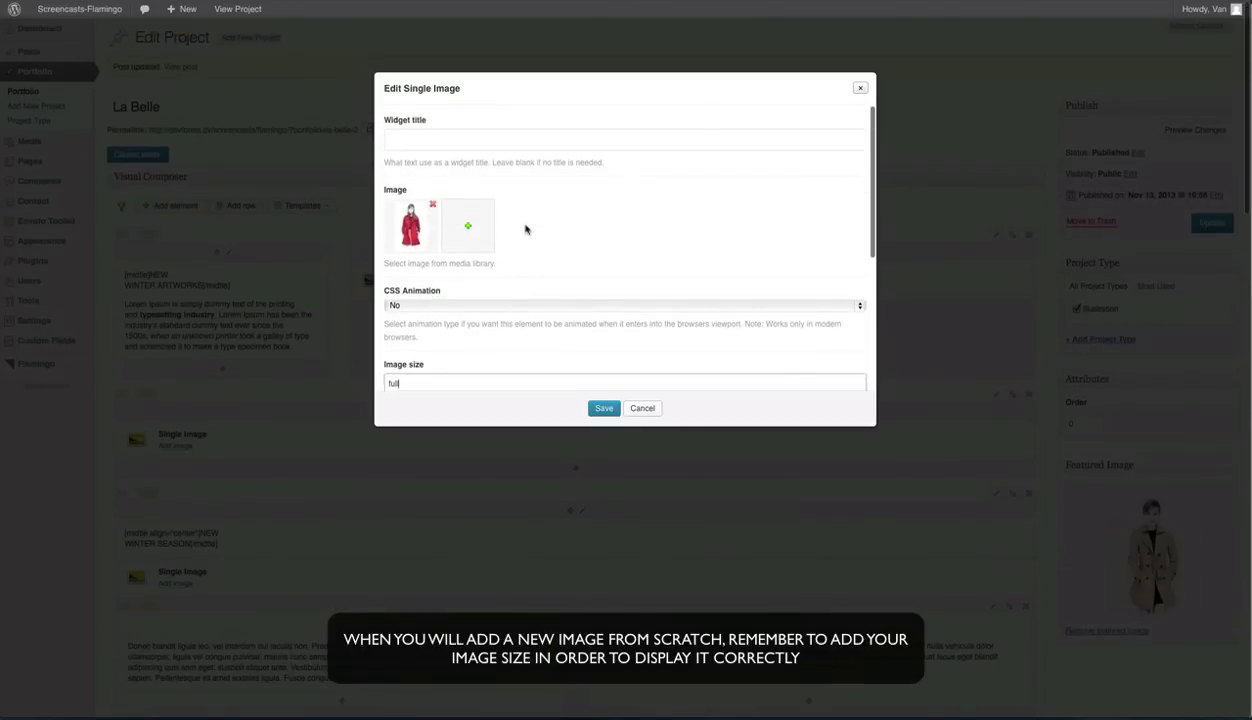
{"action": "left_click", "coordinate": [532, 306]}
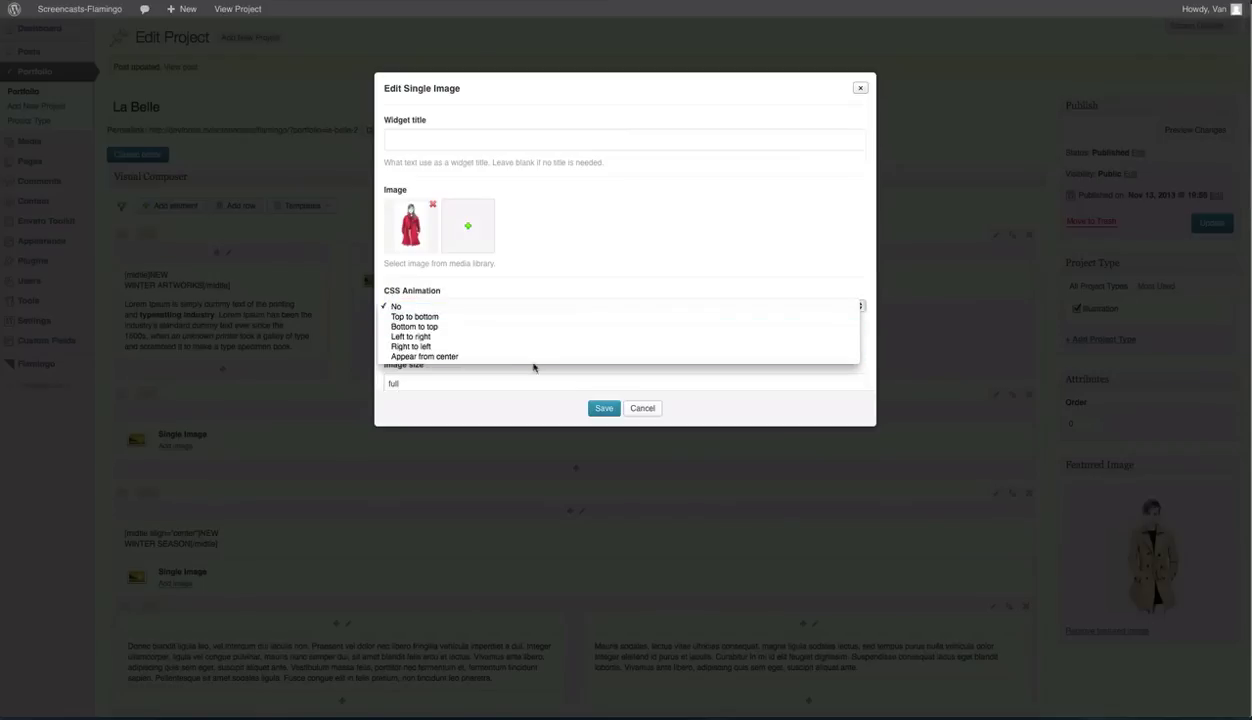
{"action": "left_click", "coordinate": [590, 381]}
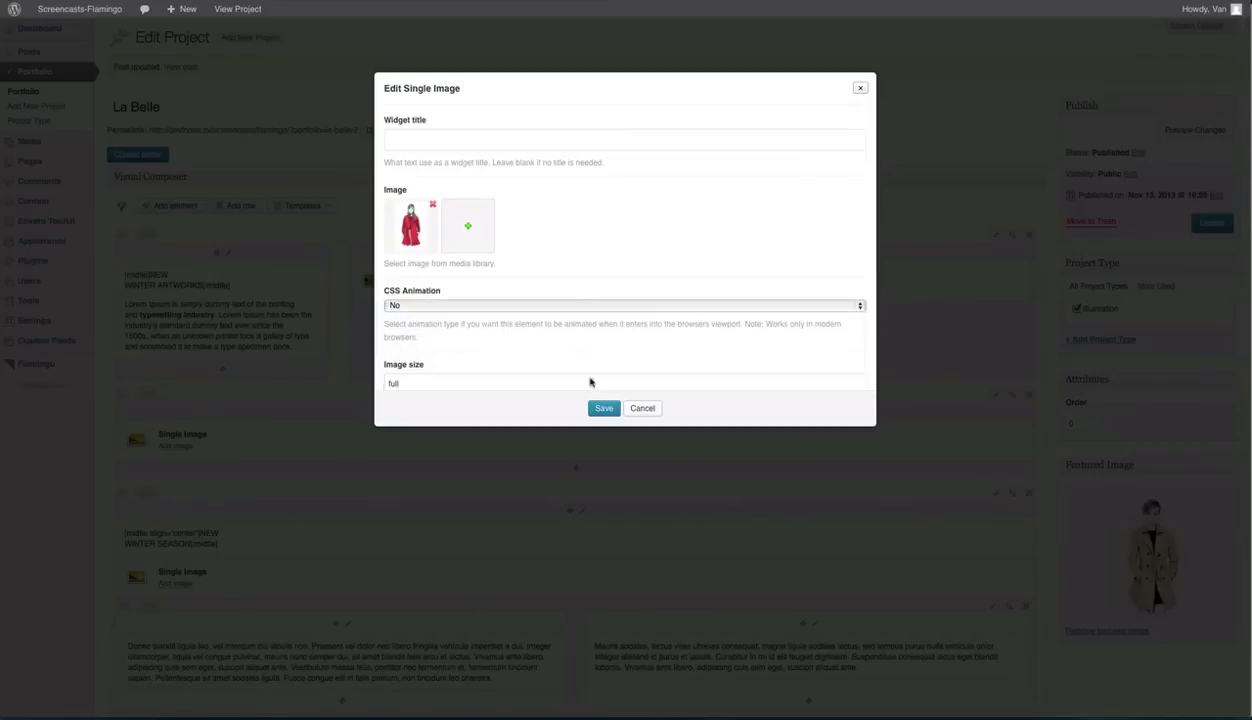
{"action": "left_click", "coordinate": [425, 384]}
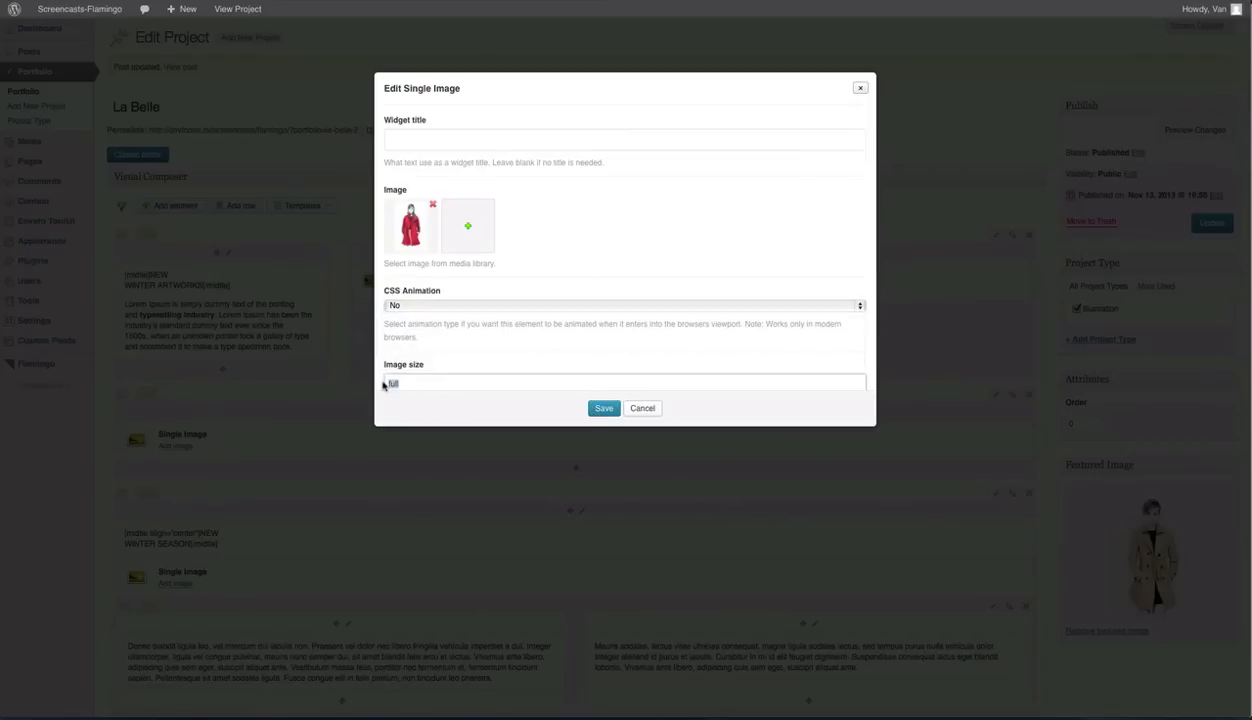
{"action": "left_click", "coordinate": [604, 409]}
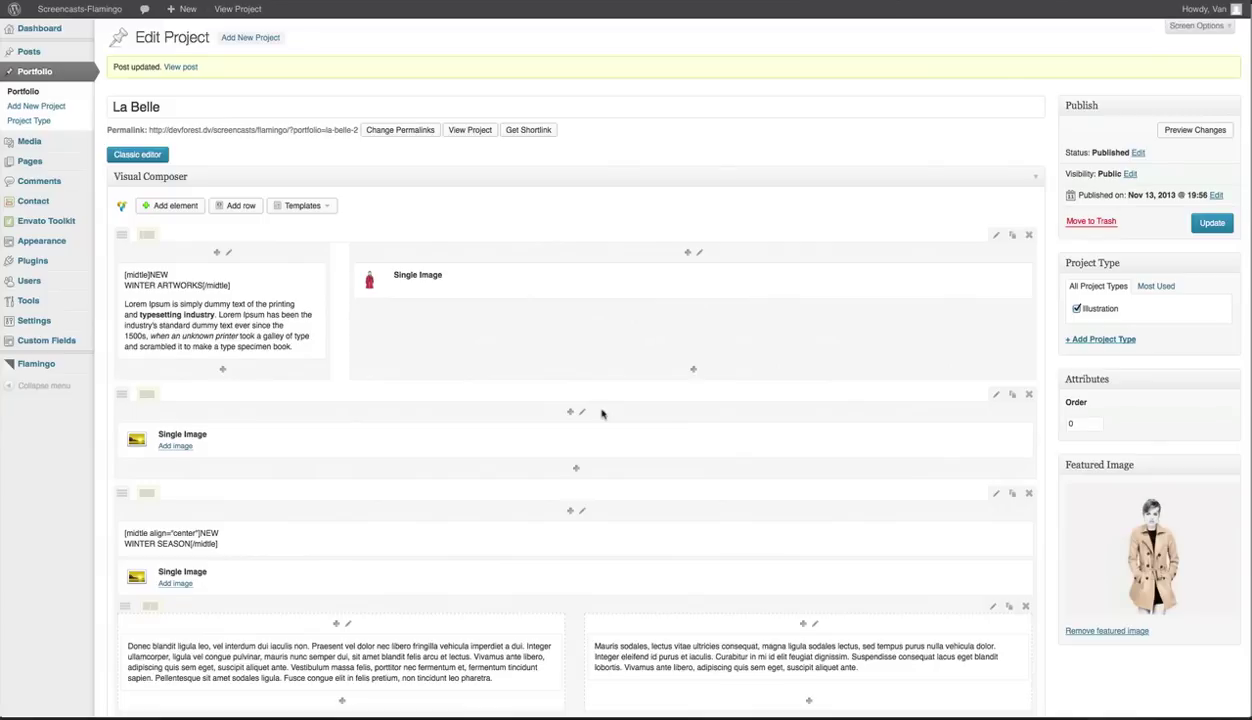
Step: Delete the second row, which holds only an empty Single Image element, from the La Belle layout
{"action": "scroll", "coordinate": [600, 415], "scroll_direction": "down", "scroll_amount": 1}
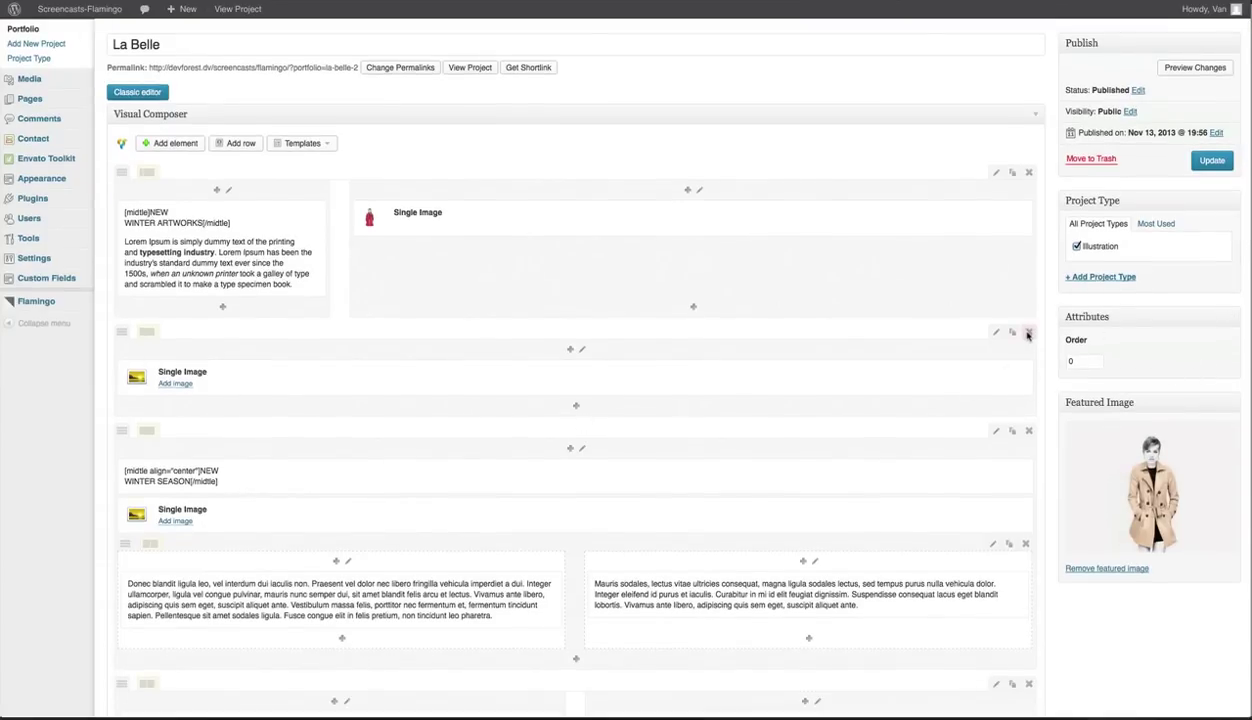
{"action": "left_click", "coordinate": [1028, 333]}
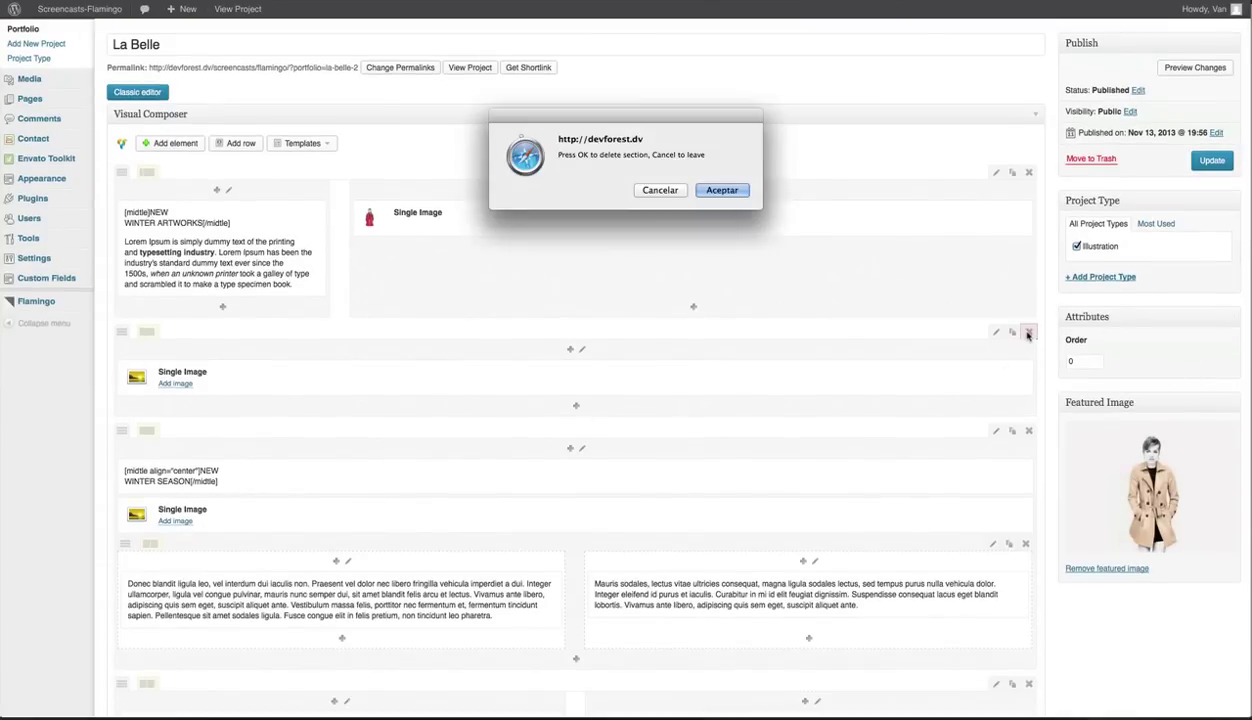
{"action": "left_click", "coordinate": [722, 191]}
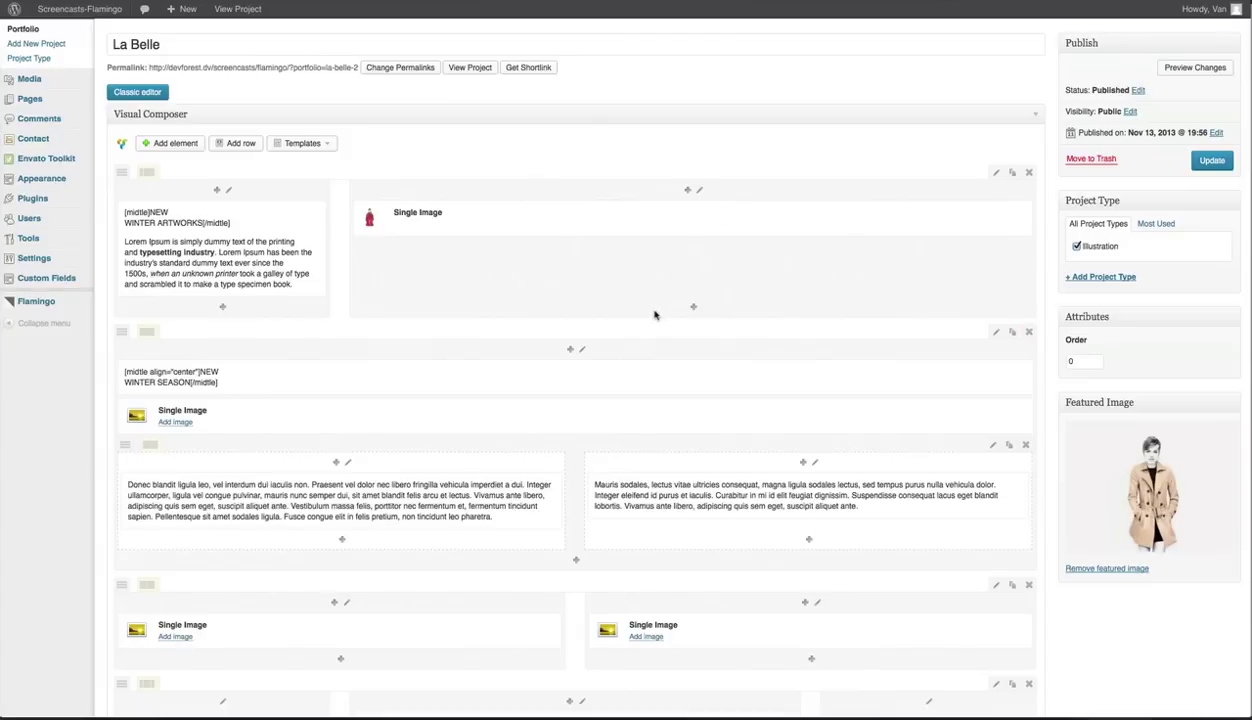
Step: Set brush-hr.jpg as the Single Image directly below the "NEW WINTER SEASON" heading
{"action": "left_click", "coordinate": [176, 422]}
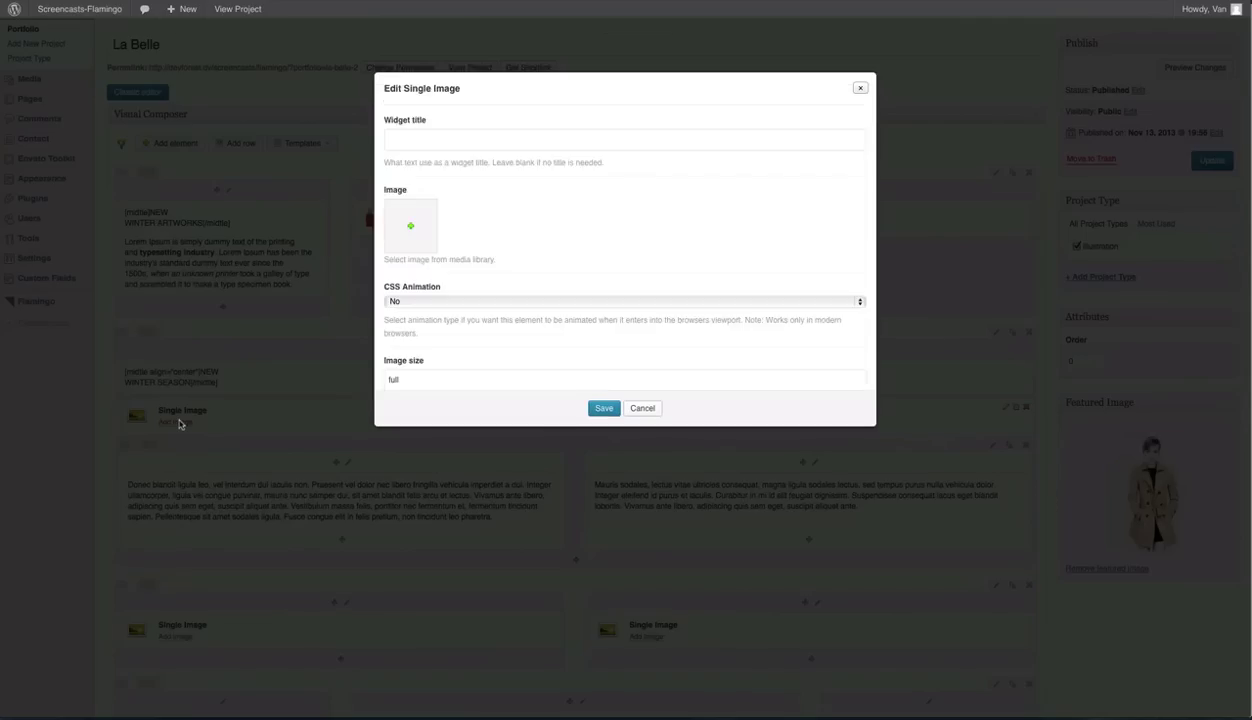
{"action": "left_click", "coordinate": [410, 230]}
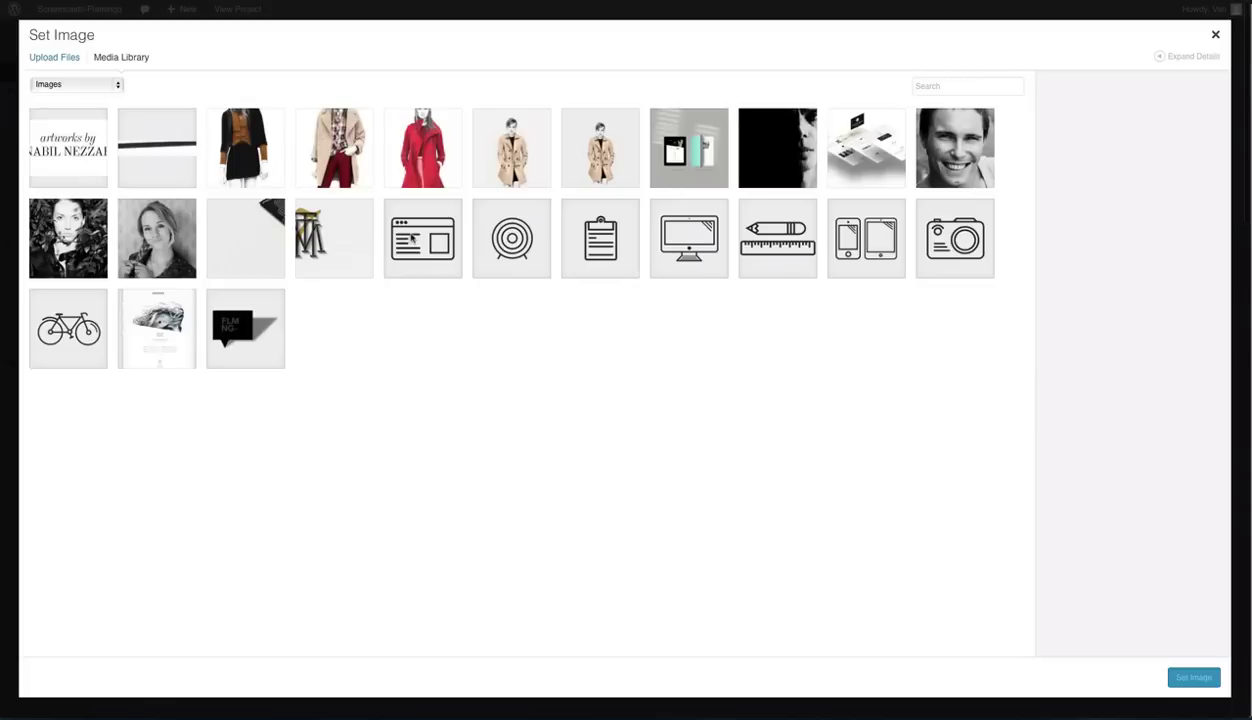
{"action": "left_click", "coordinate": [157, 150]}
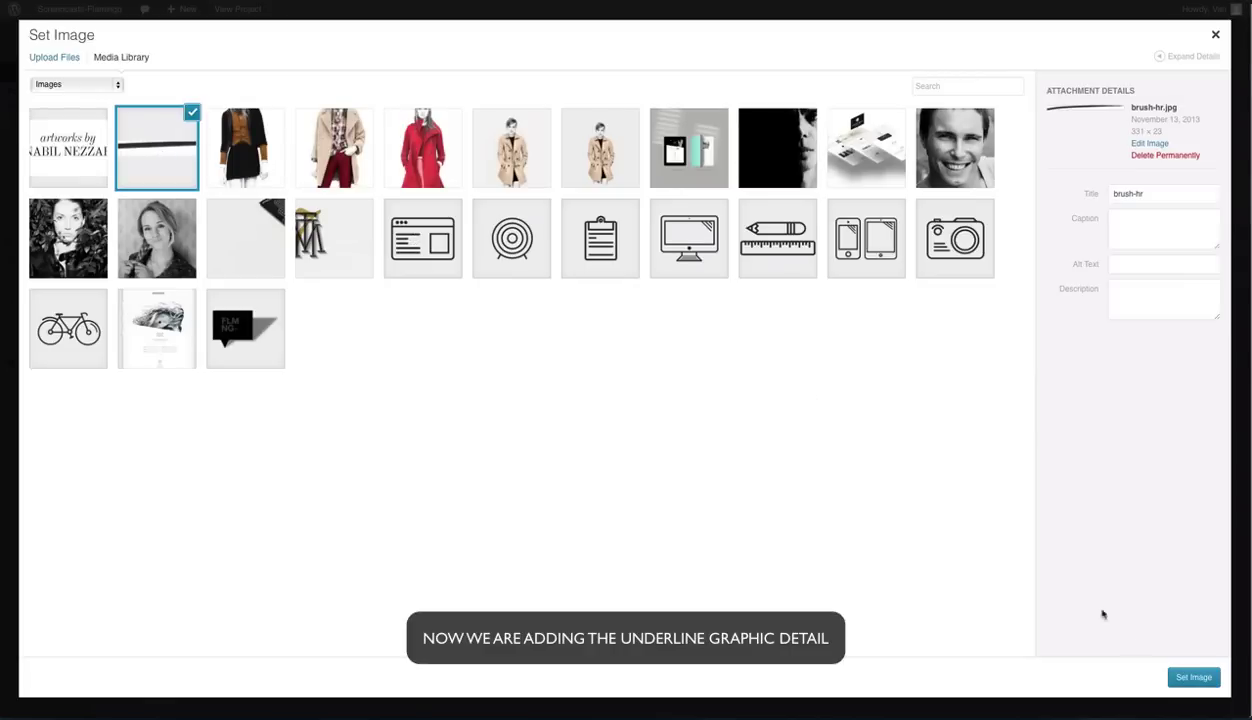
{"action": "left_click", "coordinate": [1194, 677]}
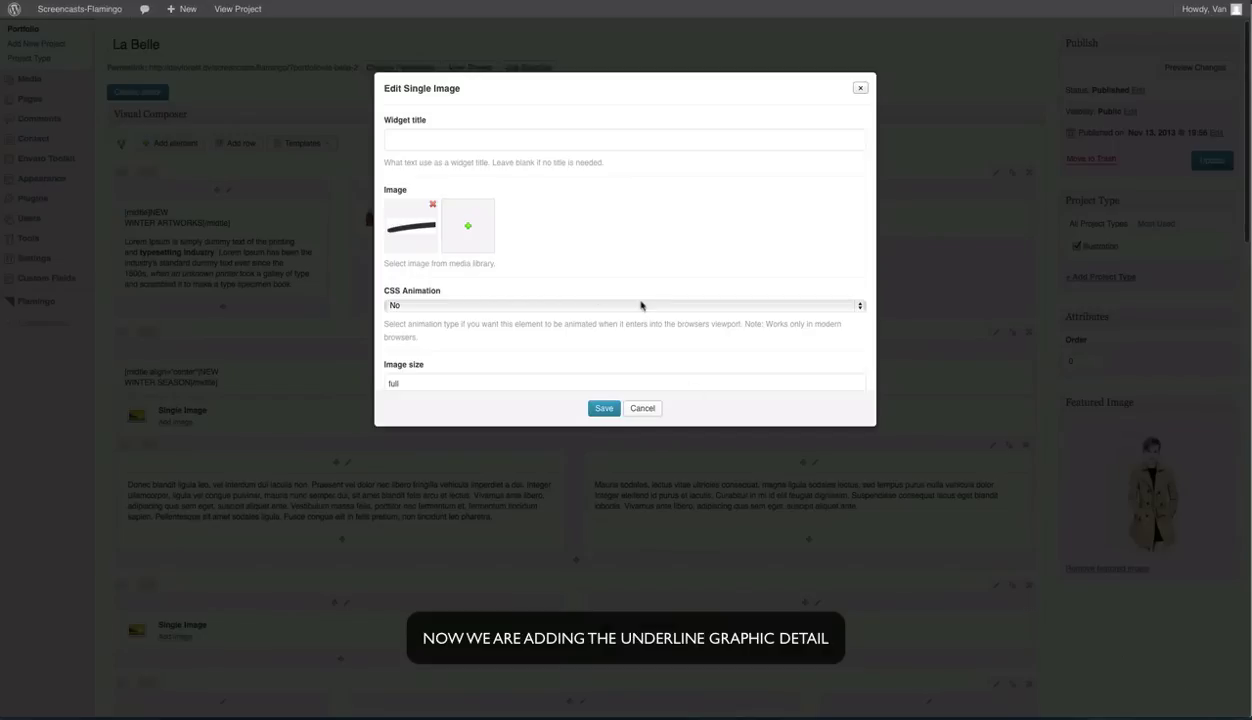
Step: Check the brush image's extra class name .move-top-25, save the element's settings and update the project
{"action": "scroll", "coordinate": [630, 306], "scroll_direction": "down", "scroll_amount": 5}
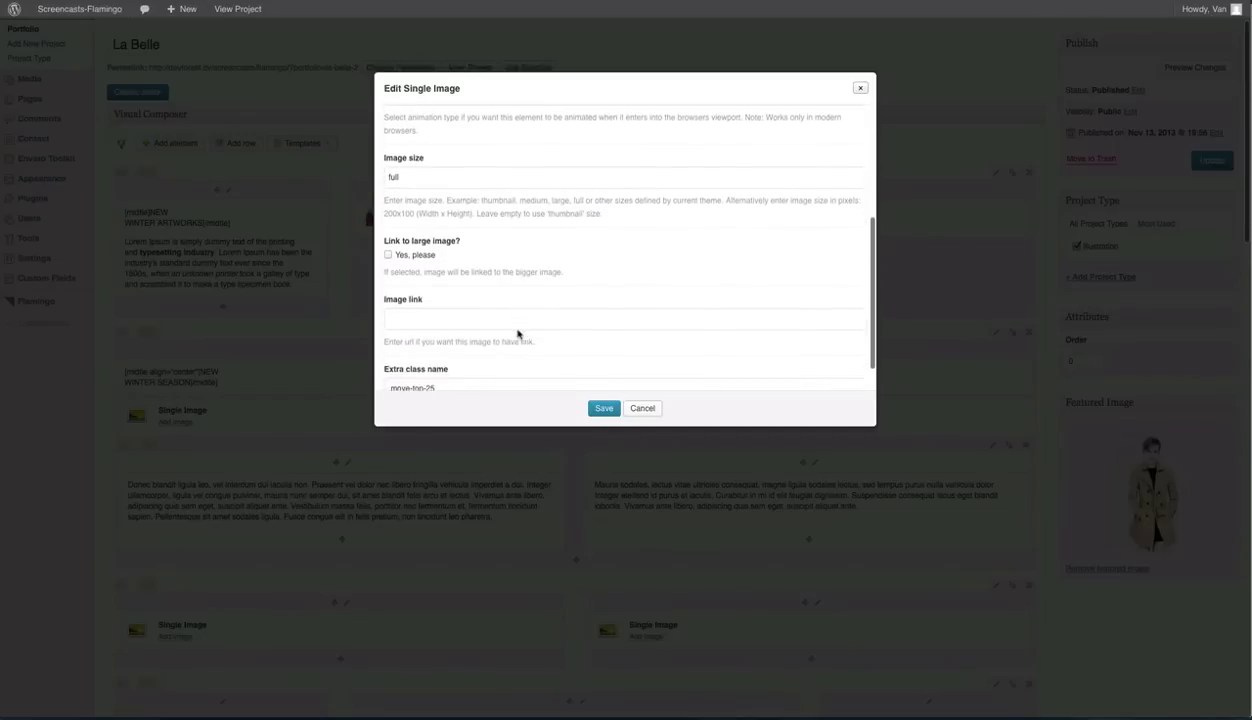
{"action": "left_click_drag", "start_coordinate": [456, 366], "coordinate": [381, 364]}
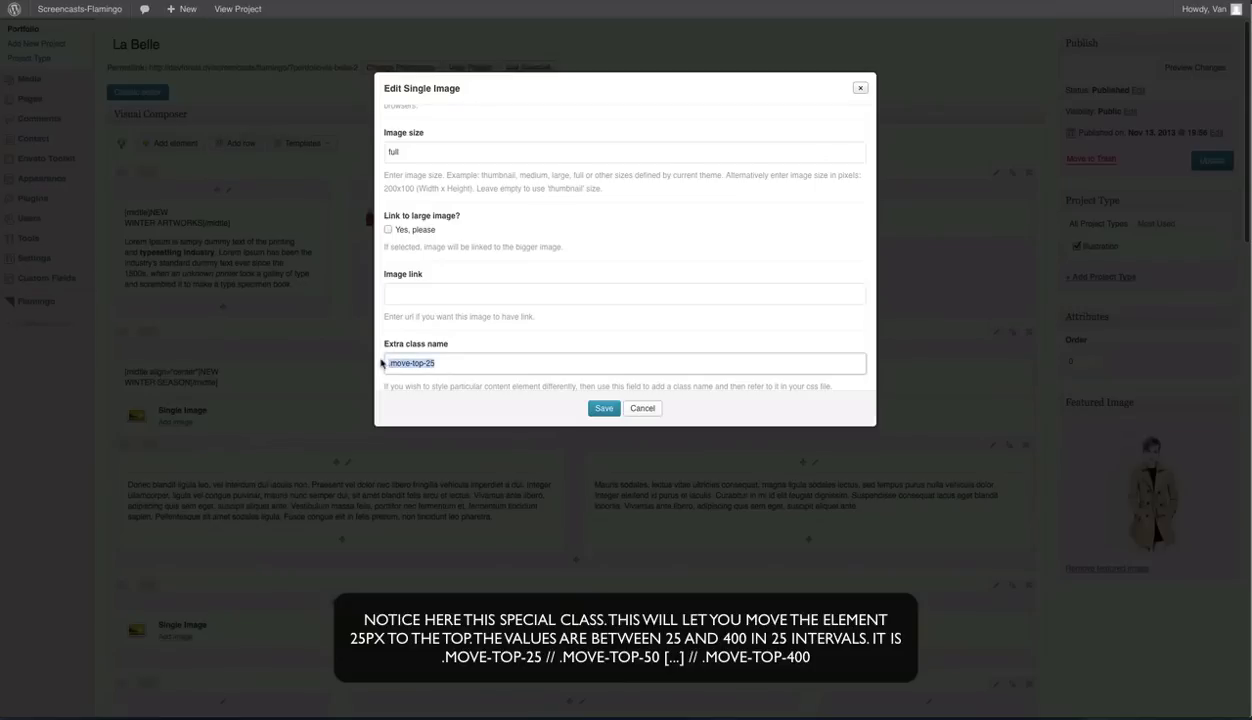
{"action": "left_click", "coordinate": [474, 366]}
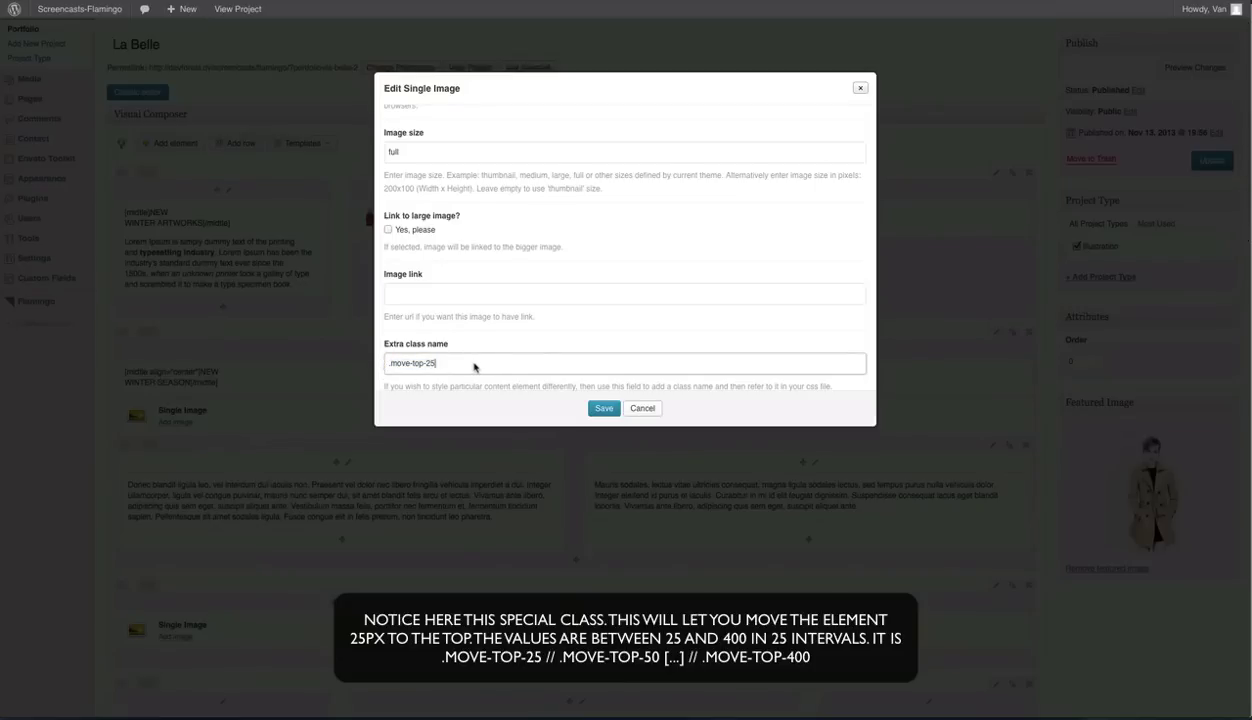
{"action": "scroll", "coordinate": [474, 367], "scroll_direction": "down", "scroll_amount": 1}
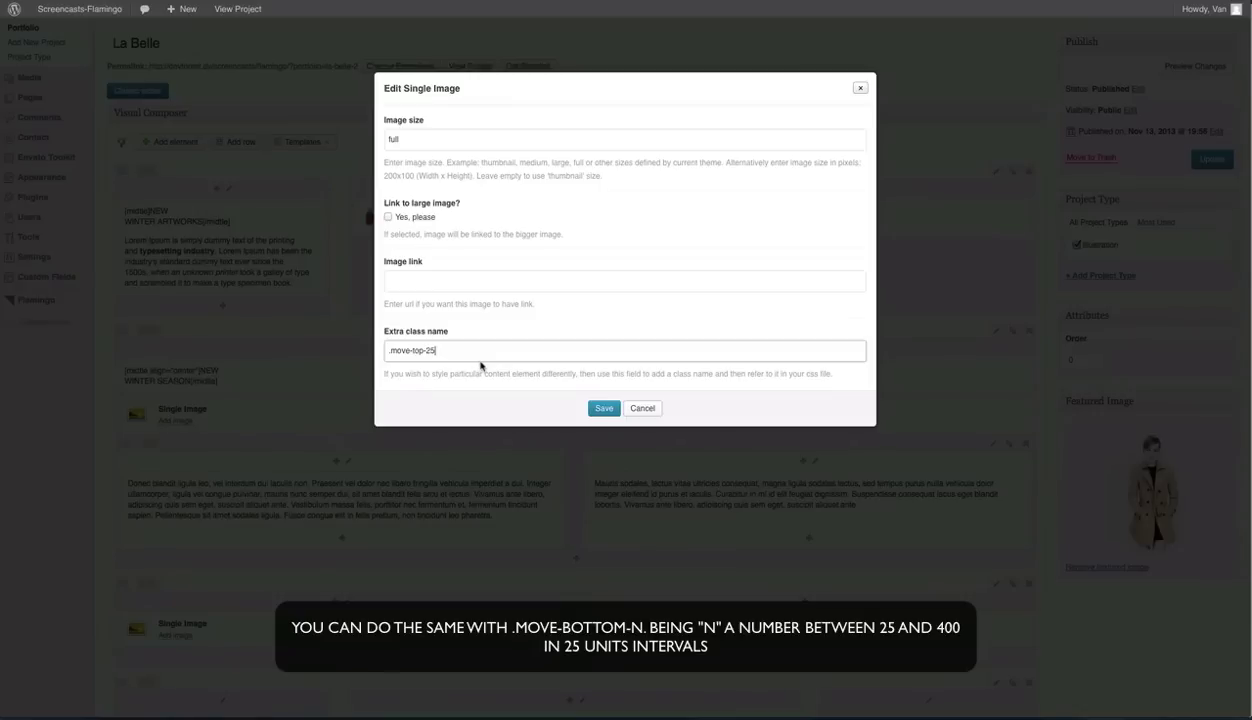
{"action": "left_click", "coordinate": [603, 409]}
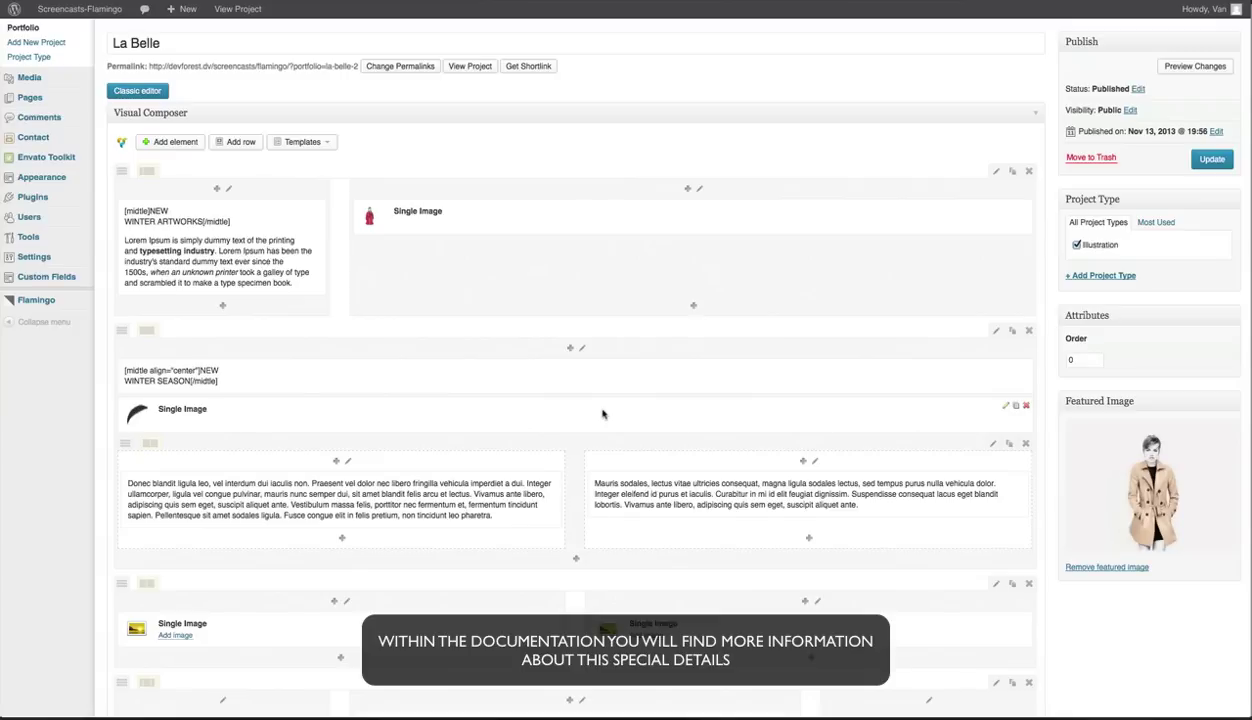
{"action": "left_click", "coordinate": [1211, 160]}
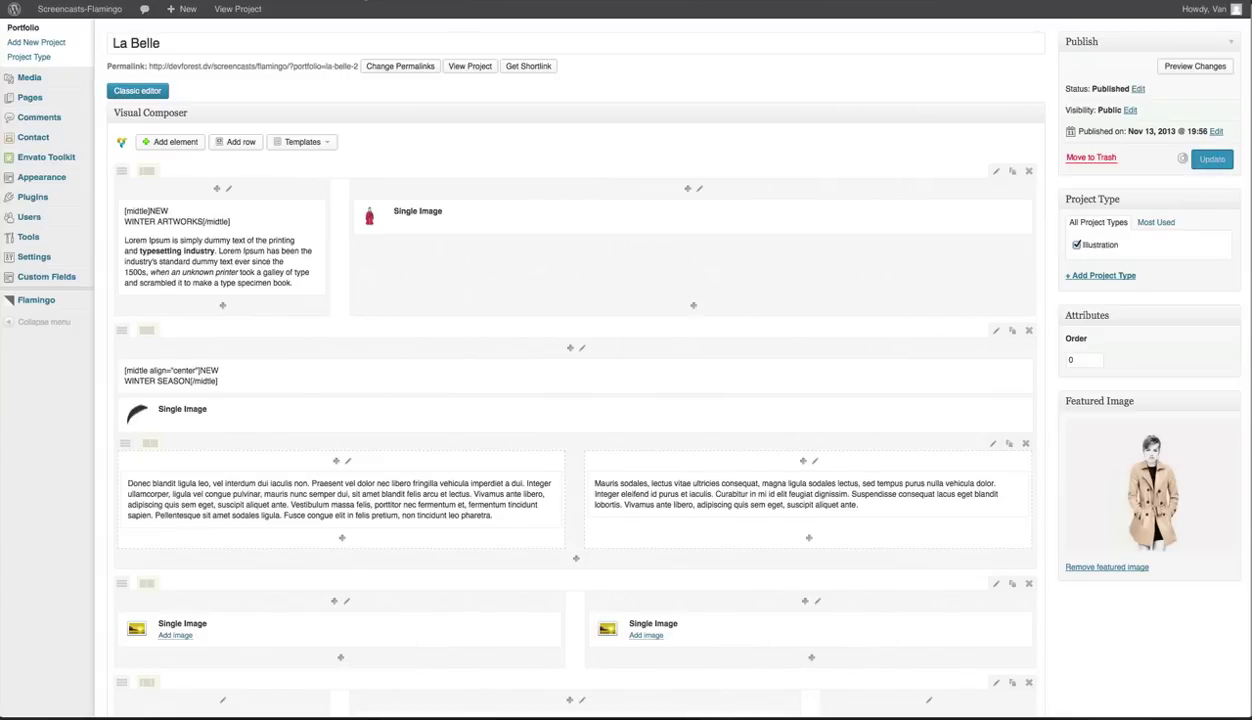
Step: Reload the live La Belle page and check the red coat image, the underlined "NEW WINTER SEASON" heading and the text columns
{"action": "left_click", "coordinate": [237, 8]}
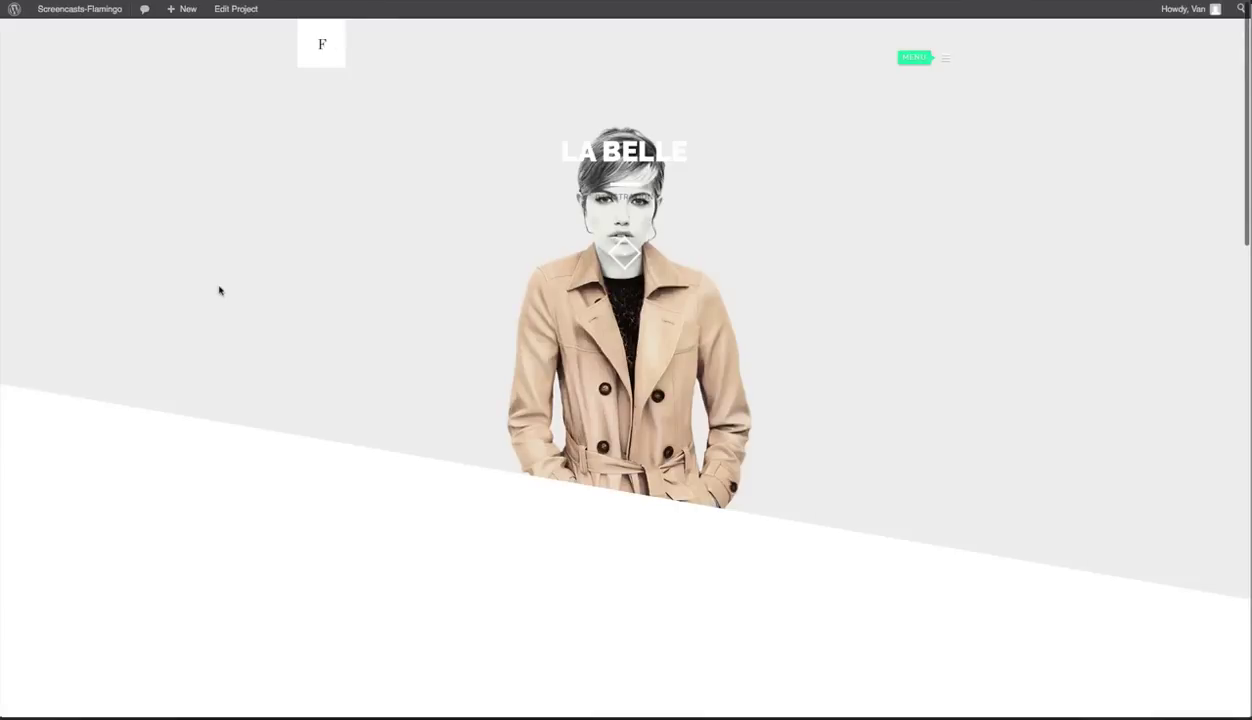
{"action": "key", "text": "ctrl+r"}
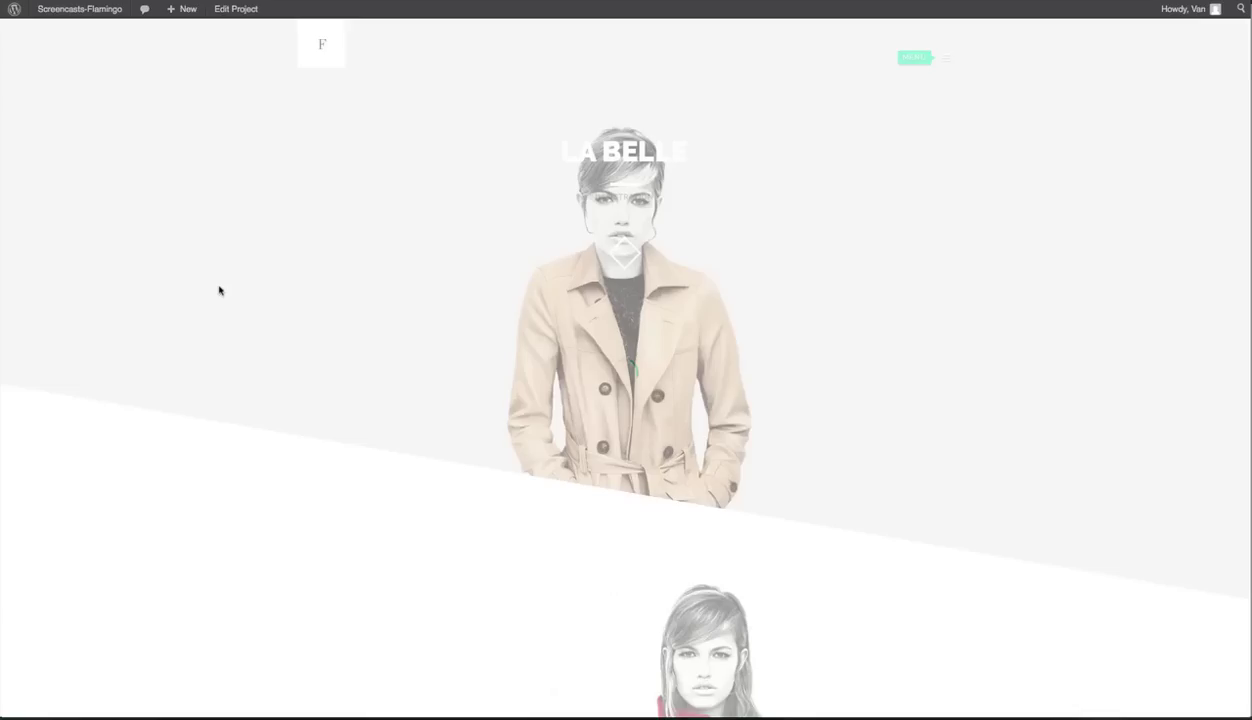
{"action": "scroll", "coordinate": [220, 290], "scroll_direction": "down", "scroll_amount": 10}
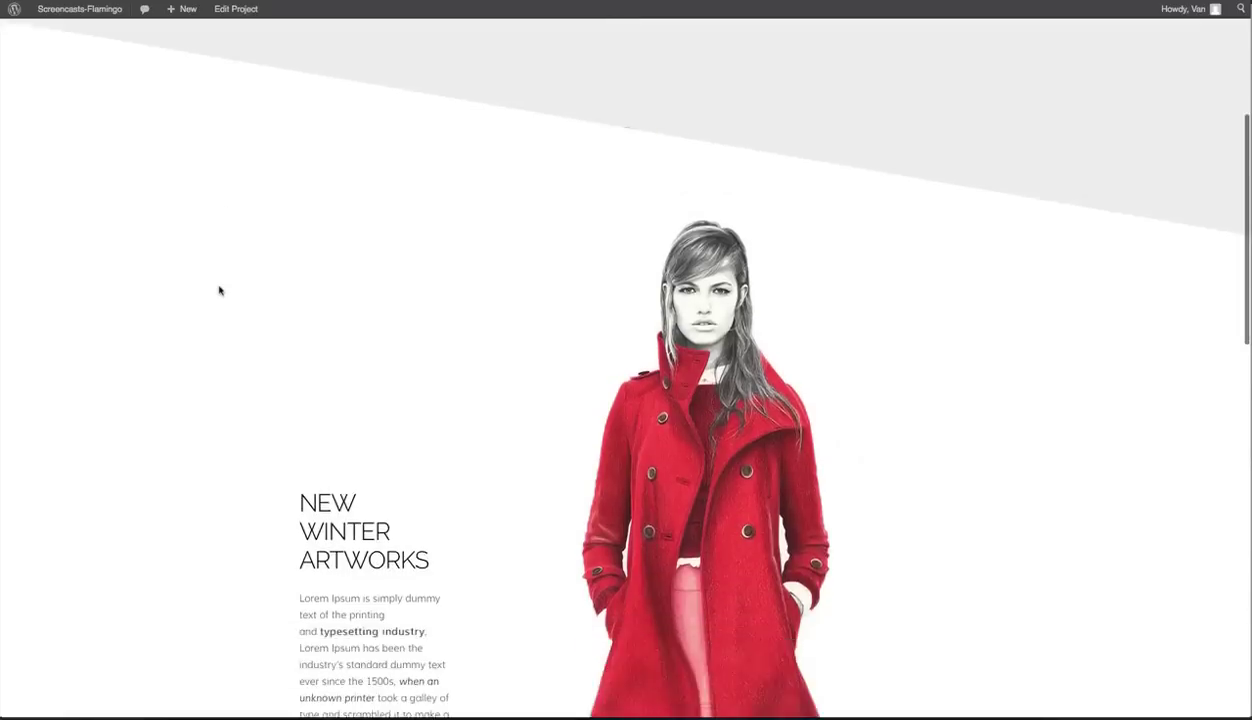
{"action": "scroll", "coordinate": [220, 290], "scroll_direction": "down", "scroll_amount": 4}
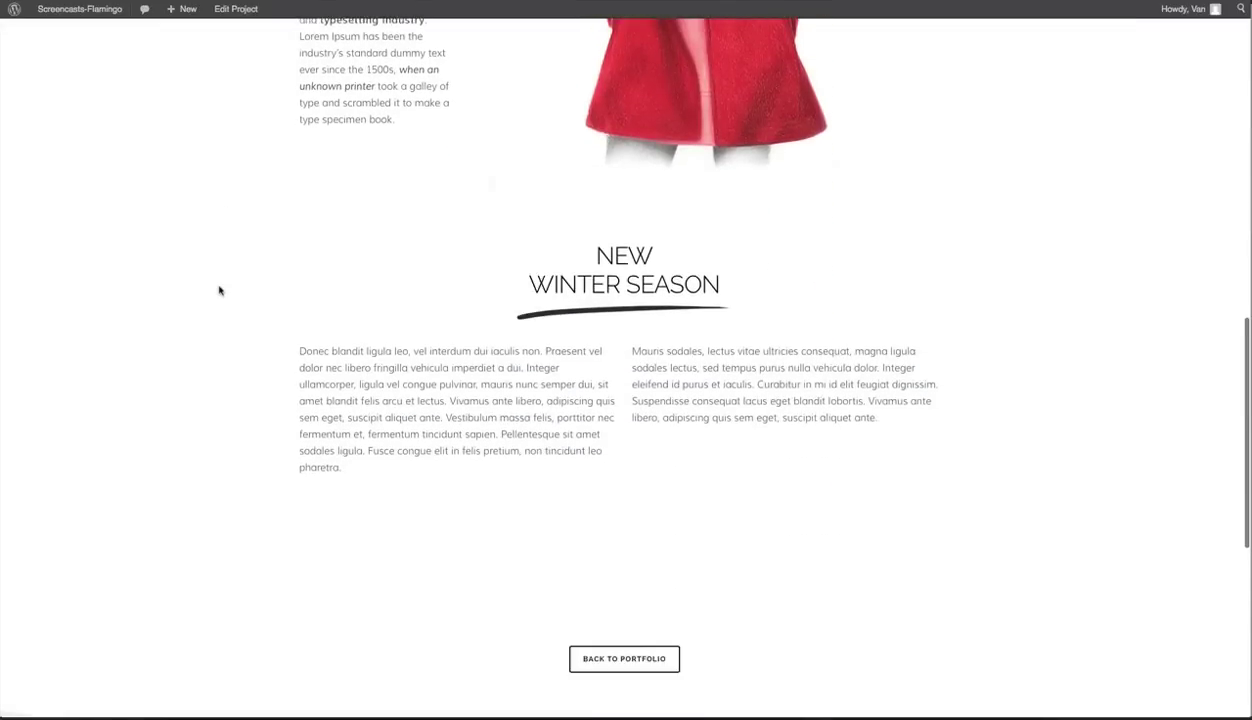
{"action": "left_click_drag", "start_coordinate": [389, 347], "coordinate": [500, 394]}
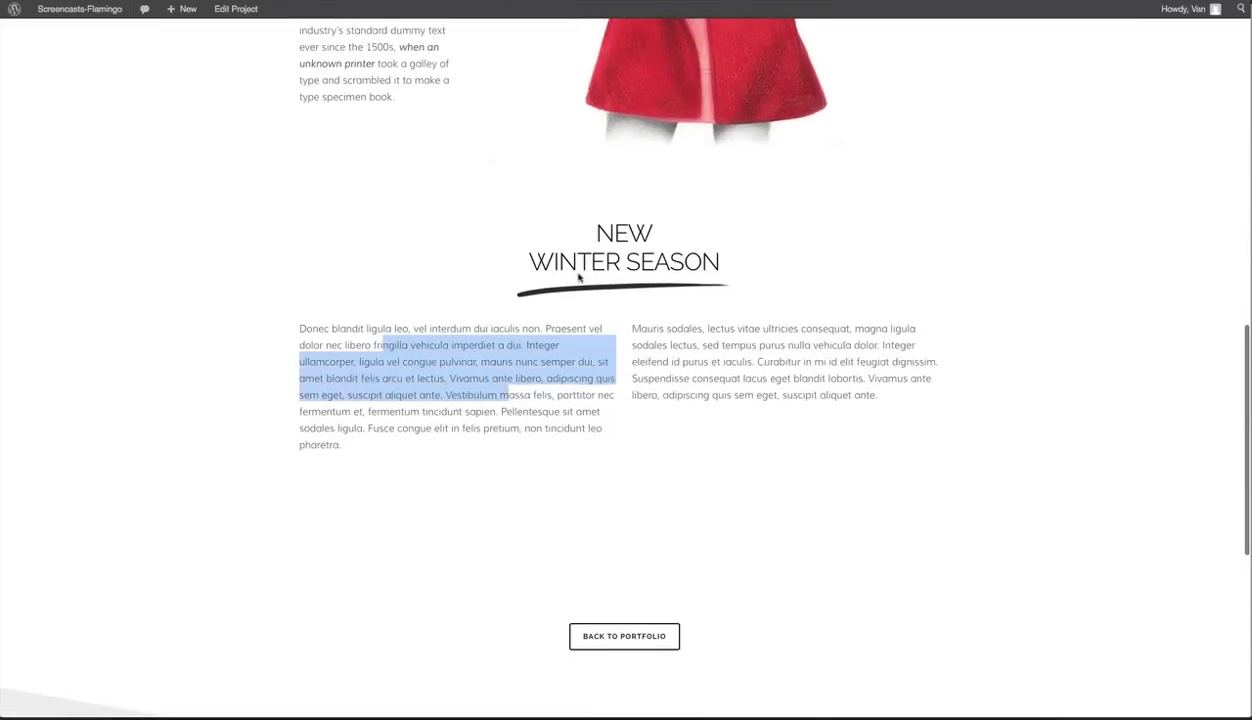
{"action": "left_click_drag", "start_coordinate": [576, 229], "coordinate": [650, 281]}
{"action": "left_click", "coordinate": [680, 311]}
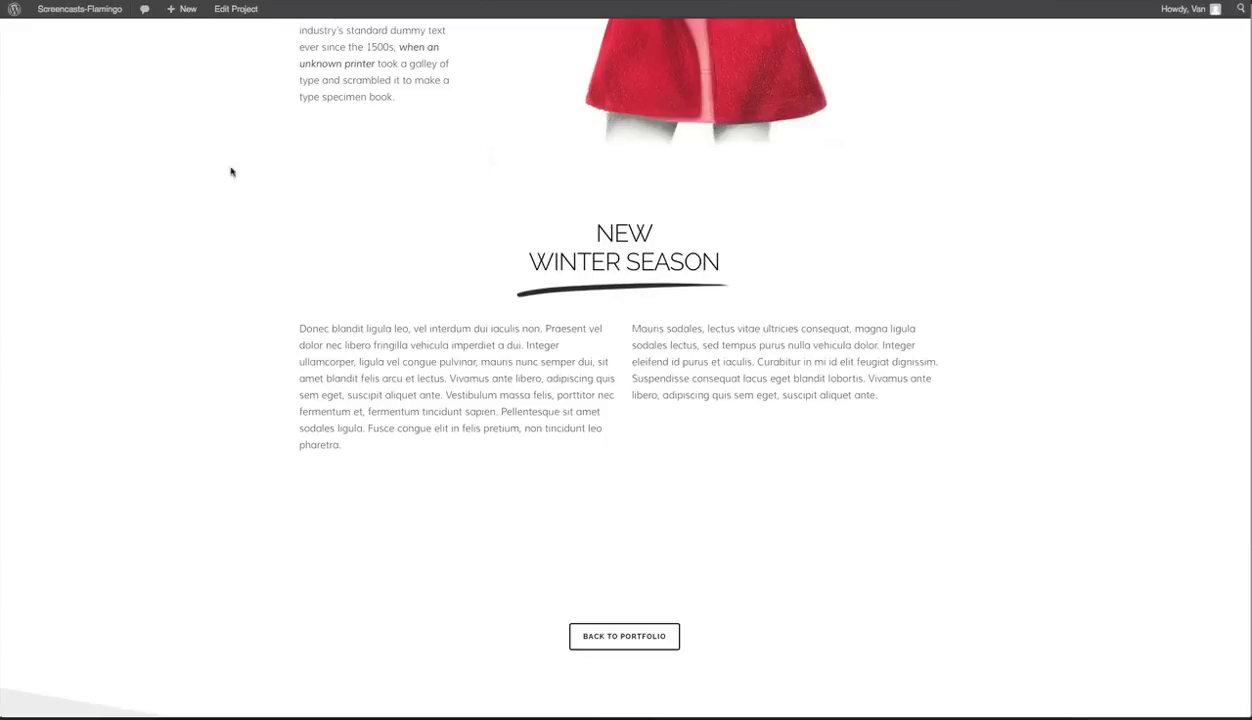
Step: Return to the project editor and set the black jacket illustration as the first Single Image in the two-column row below the text columns
{"action": "left_click", "coordinate": [236, 8]}
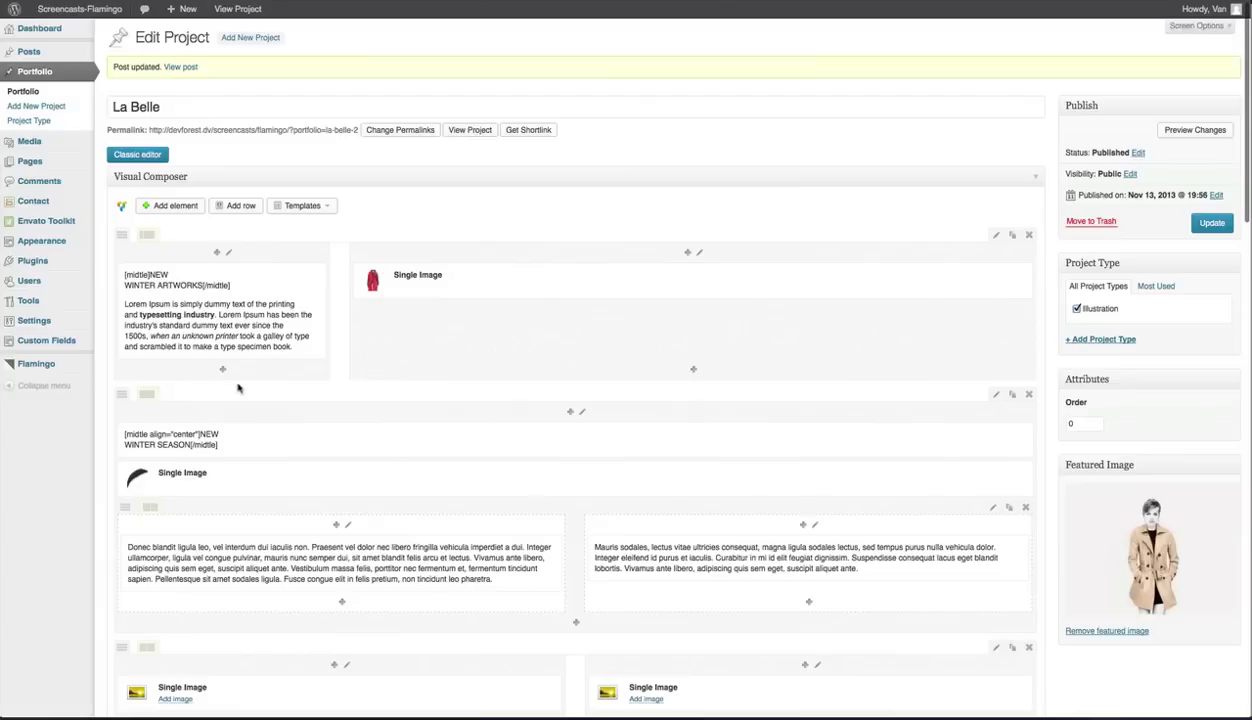
{"action": "scroll", "coordinate": [236, 386], "scroll_direction": "down", "scroll_amount": 5}
{"action": "left_click", "coordinate": [172, 455]}
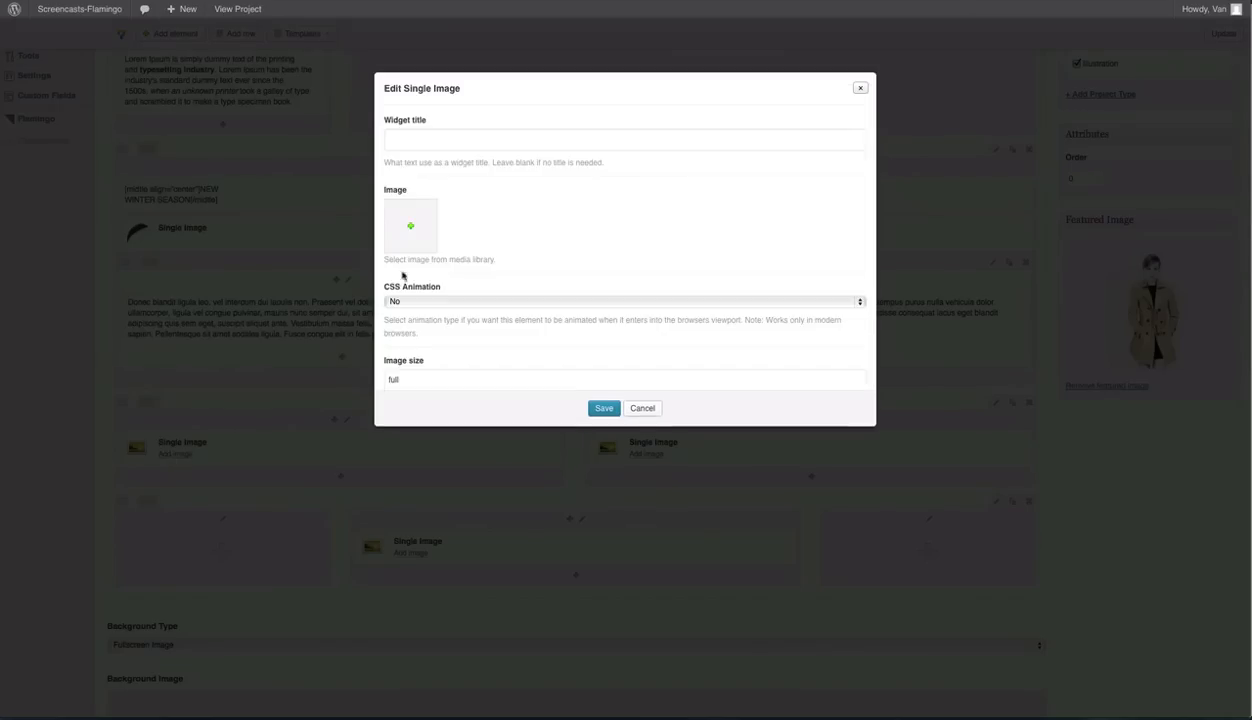
{"action": "left_click", "coordinate": [407, 238]}
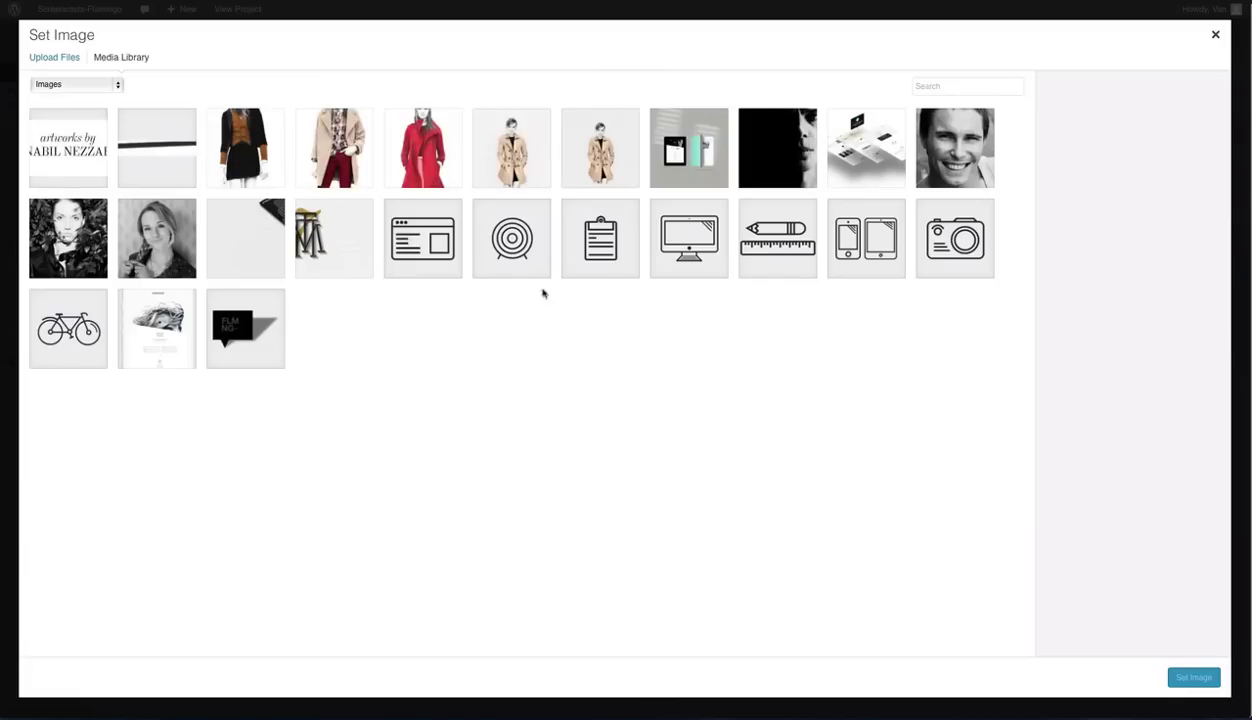
{"action": "left_click", "coordinate": [245, 147]}
{"action": "left_click", "coordinate": [1188, 677]}
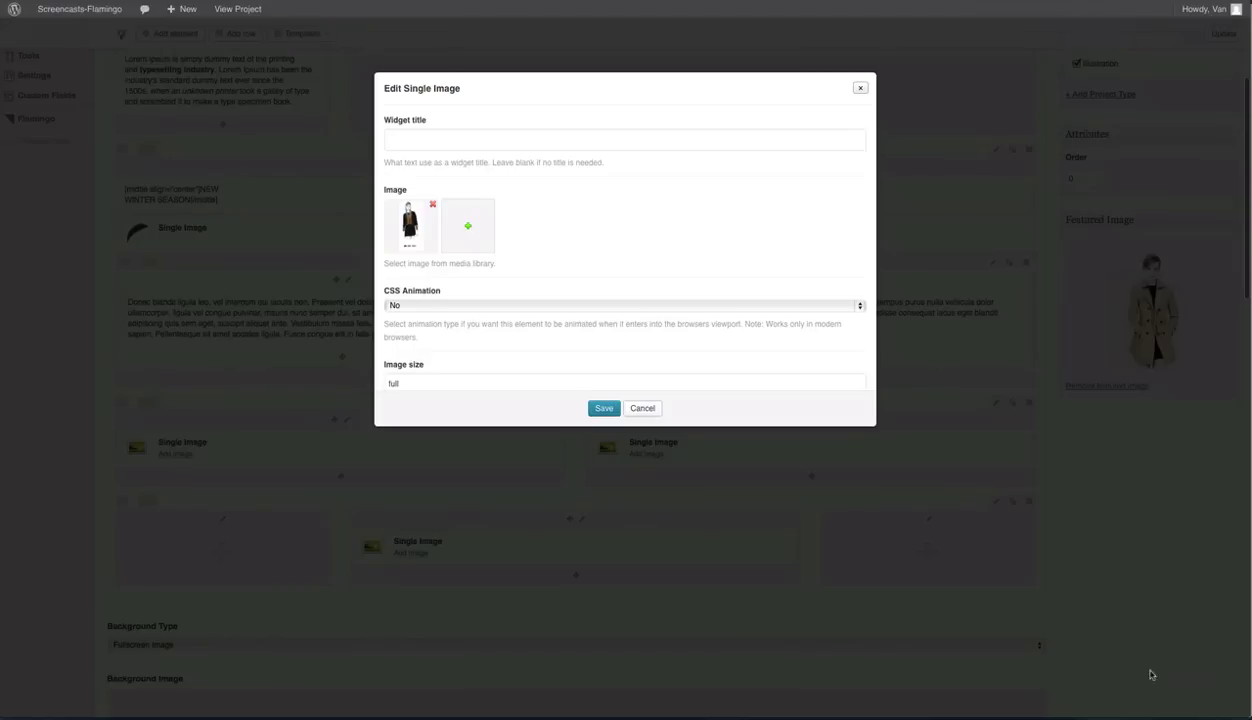
{"action": "left_click", "coordinate": [603, 407]}
Step: Set the beige coat and red trousers illustration as the second Single Image in the same two-column row and save the element
{"action": "left_click", "coordinate": [646, 454]}
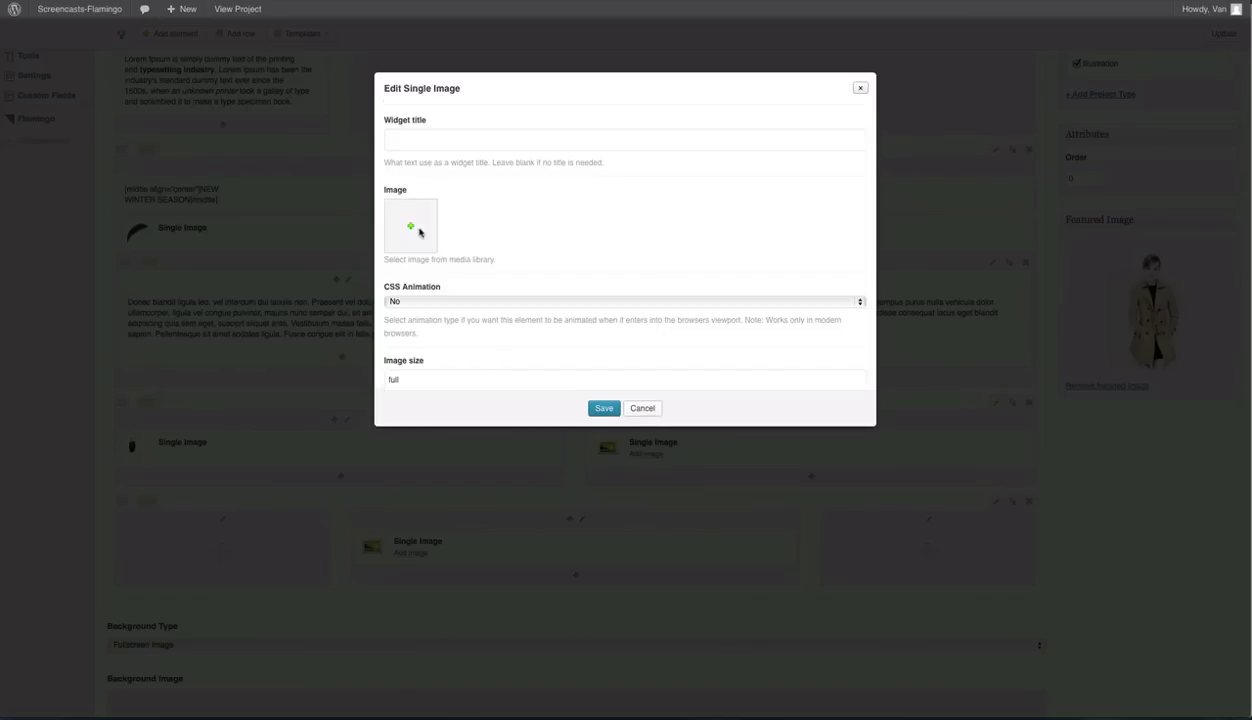
{"action": "left_click", "coordinate": [420, 232]}
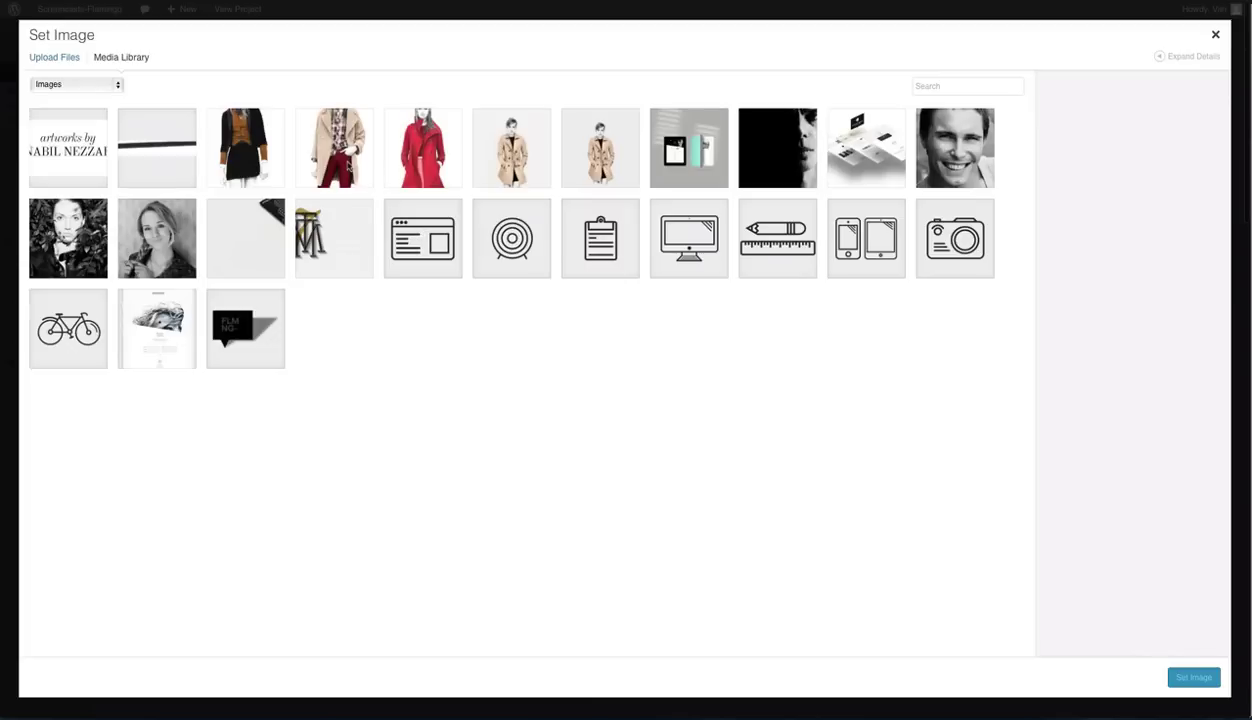
{"action": "left_click", "coordinate": [340, 158]}
{"action": "left_click", "coordinate": [1193, 678]}
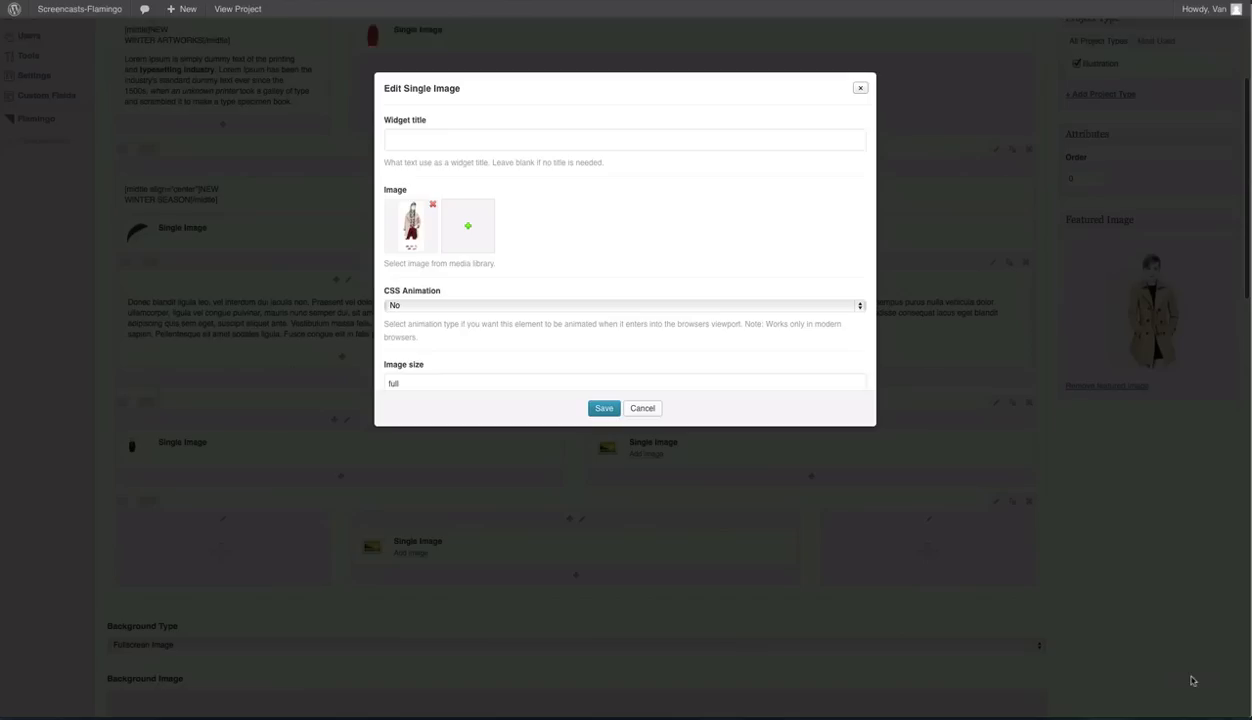
{"action": "scroll", "coordinate": [589, 344], "scroll_direction": "down", "scroll_amount": 3}
{"action": "scroll", "coordinate": [589, 344], "scroll_direction": "down", "scroll_amount": 3}
{"action": "left_click", "coordinate": [604, 408]}
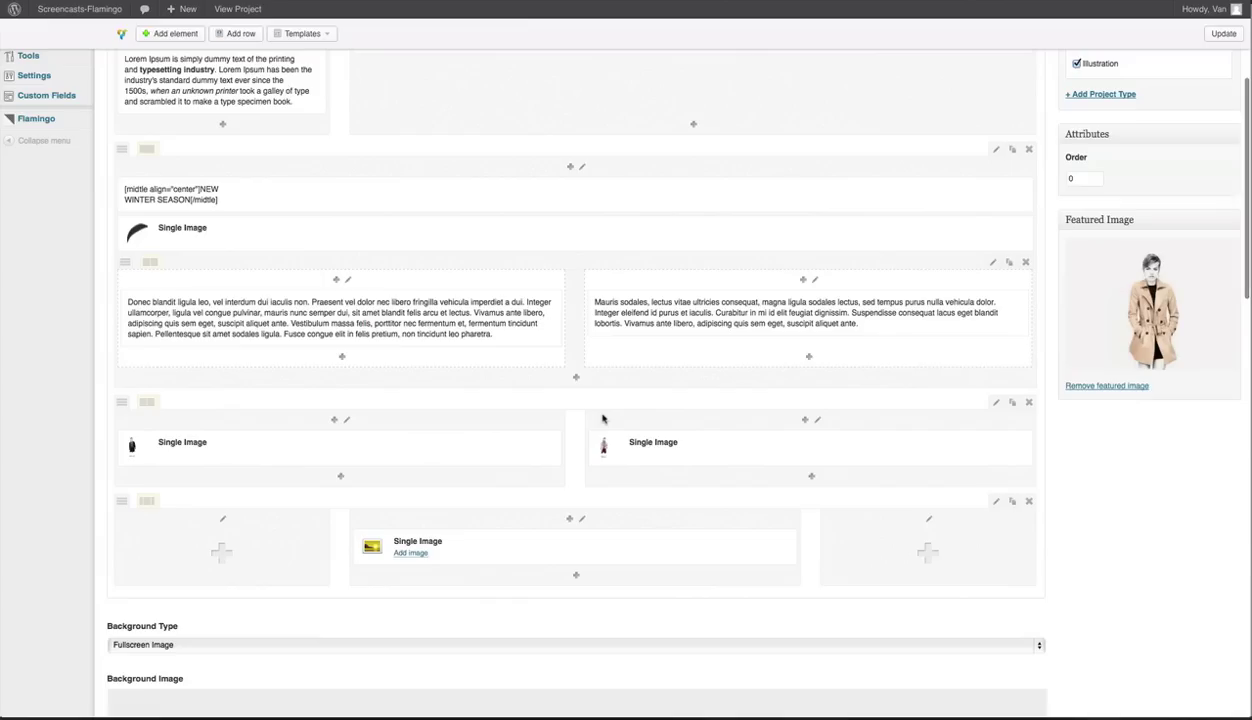
Step: Set the artist signature image as the Single Image in the middle column of the last row and save the element
{"action": "left_click", "coordinate": [412, 556]}
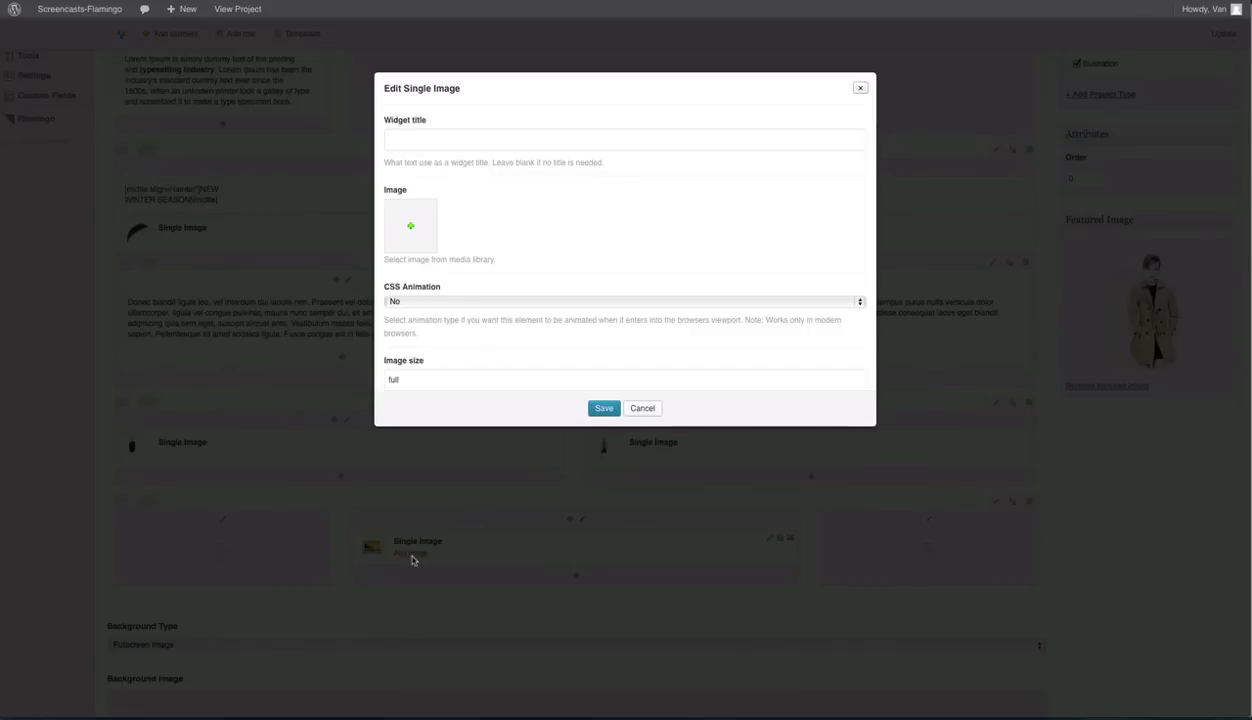
{"action": "left_click", "coordinate": [409, 229]}
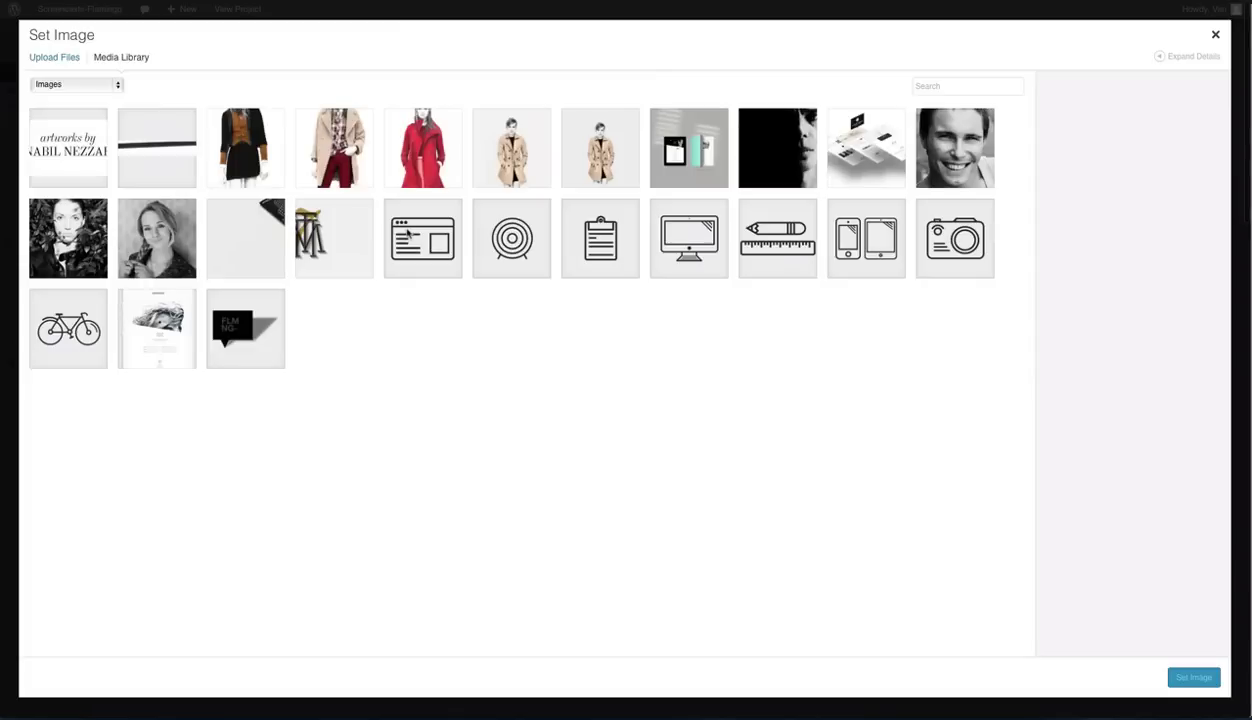
{"action": "left_click", "coordinate": [77, 156]}
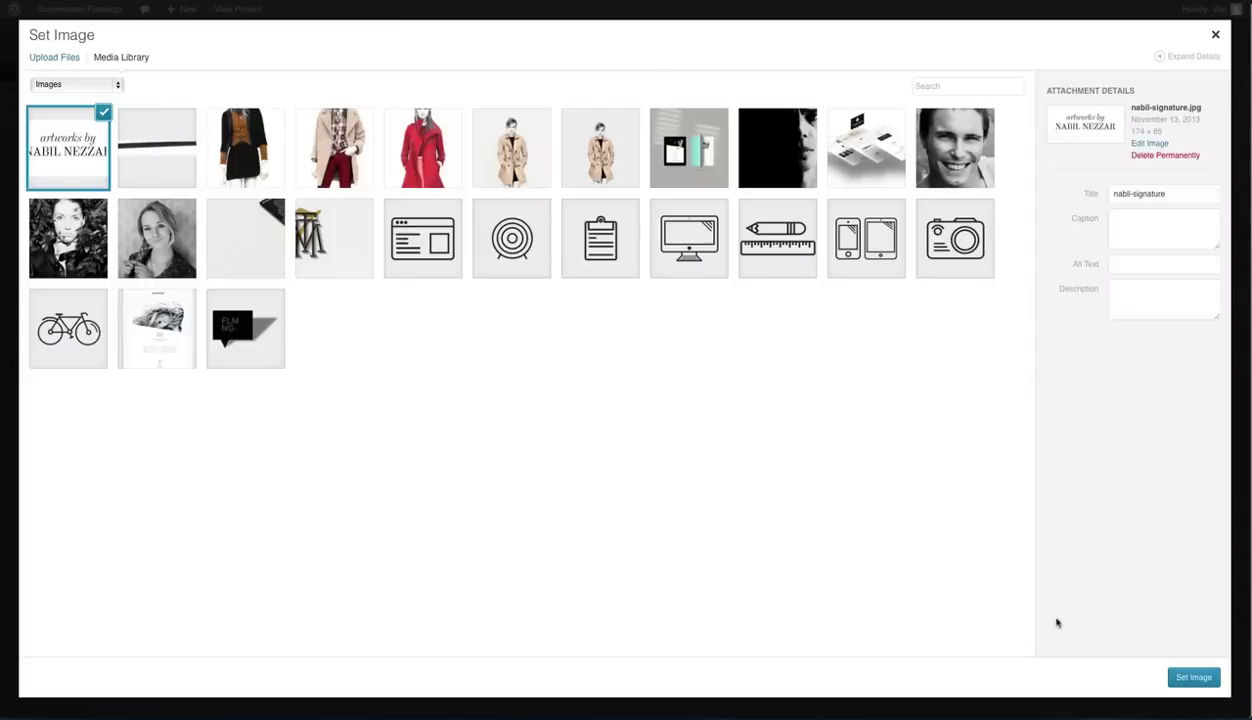
{"action": "left_click", "coordinate": [1194, 678]}
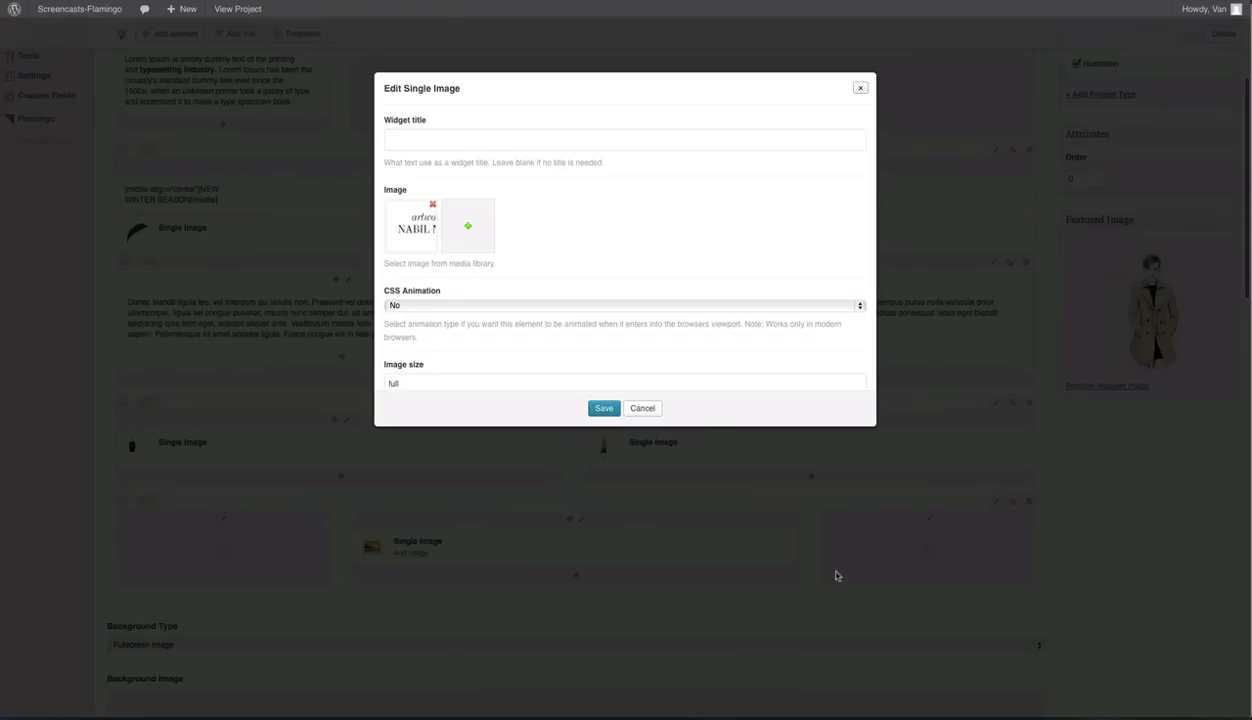
{"action": "left_click", "coordinate": [604, 408]}
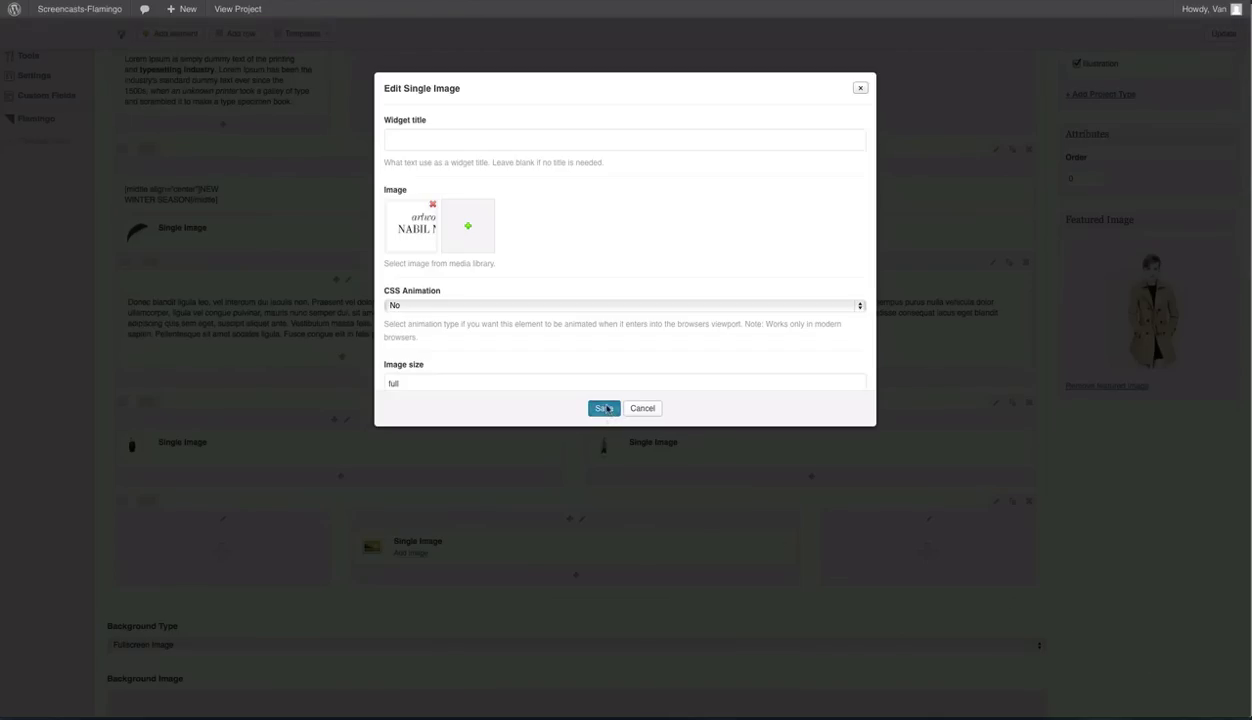
Step: Review the filled Visual Composer rows and update the La Belle project
{"action": "scroll", "coordinate": [592, 487], "scroll_direction": "down", "scroll_amount": 3}
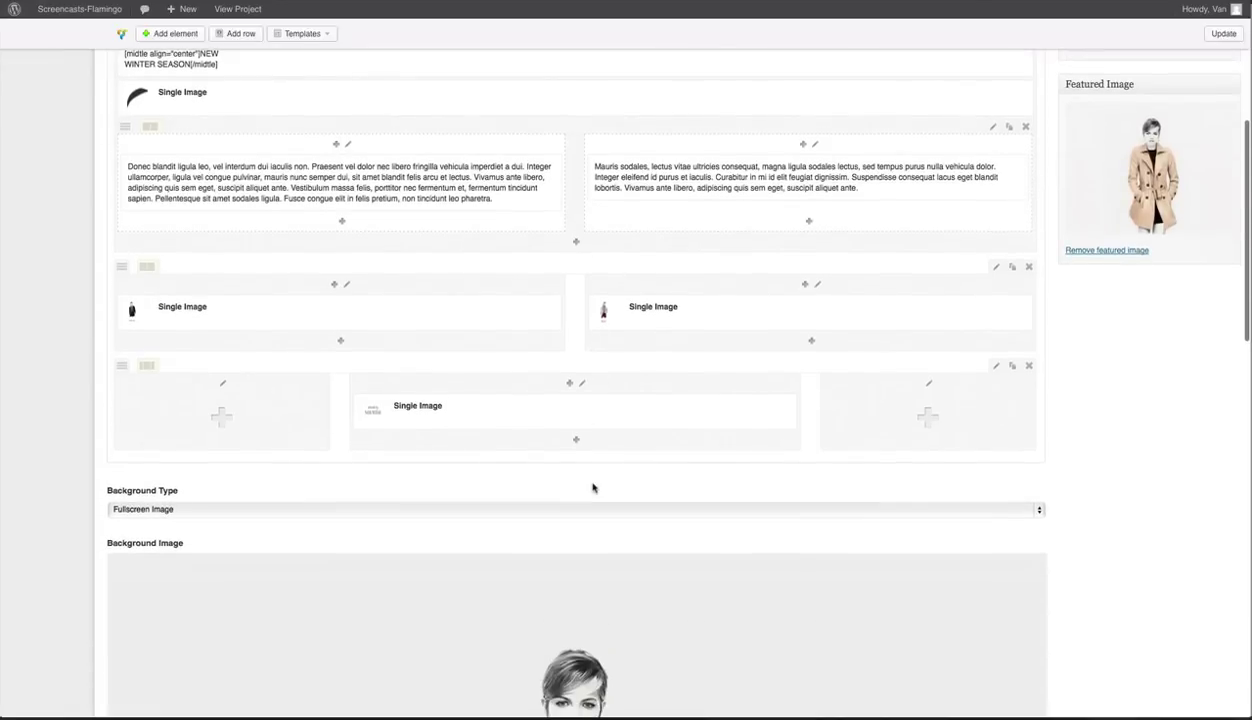
{"action": "scroll", "coordinate": [592, 489], "scroll_direction": "up", "scroll_amount": 2}
{"action": "scroll", "coordinate": [592, 488], "scroll_direction": "up", "scroll_amount": 5}
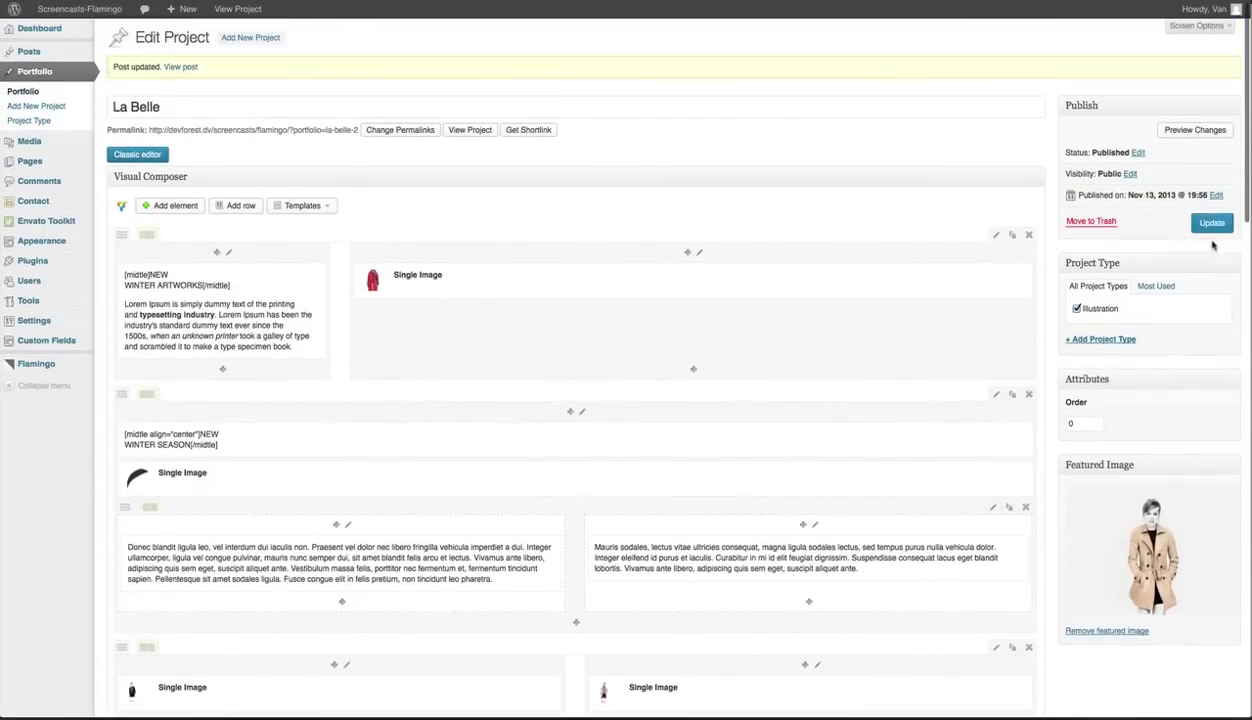
{"action": "left_click", "coordinate": [1212, 223]}
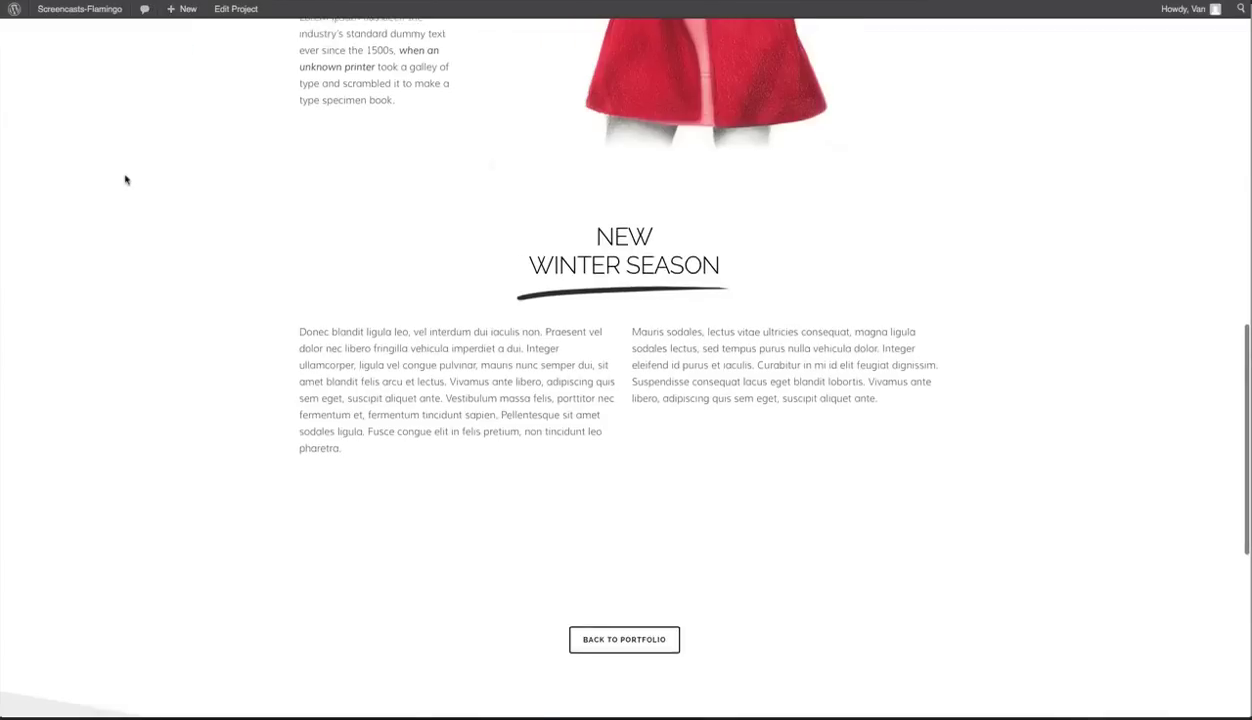
Step: Reload the live La Belle page and check the header title, the coat illustrations and the signature above the portfolio link
{"action": "scroll", "coordinate": [125, 180], "scroll_direction": "up", "scroll_amount": 15}
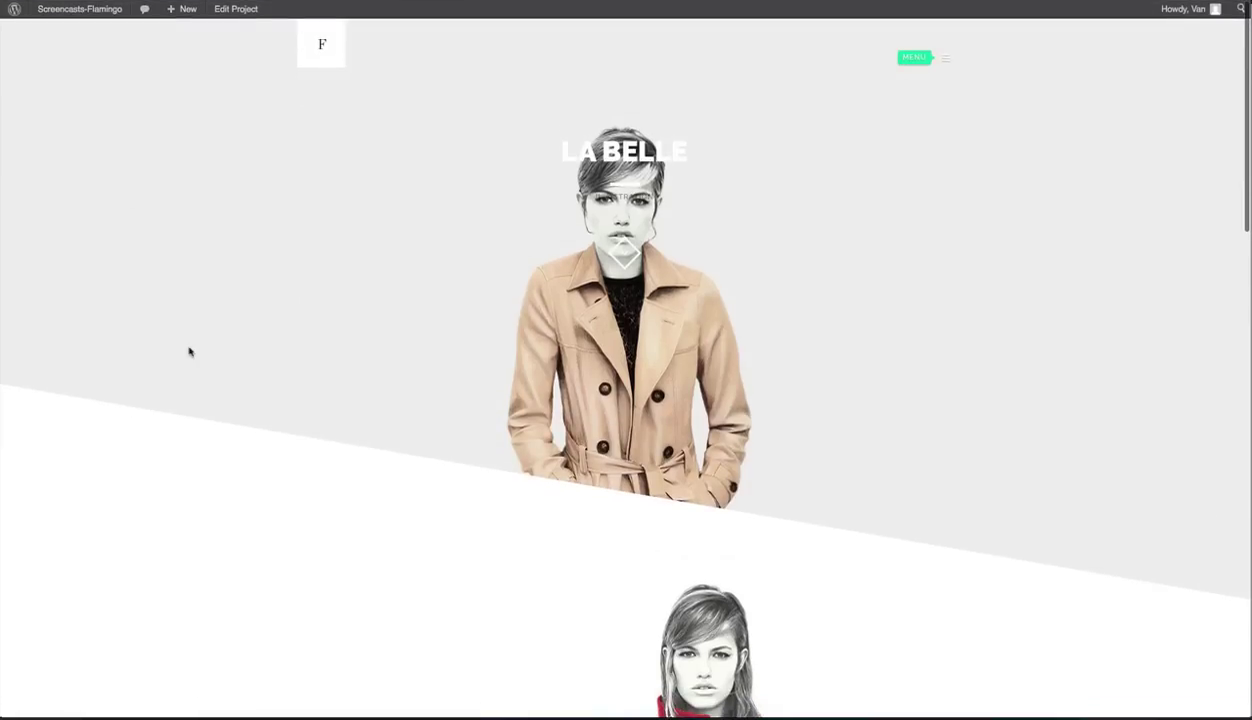
{"action": "key", "text": "F5"}
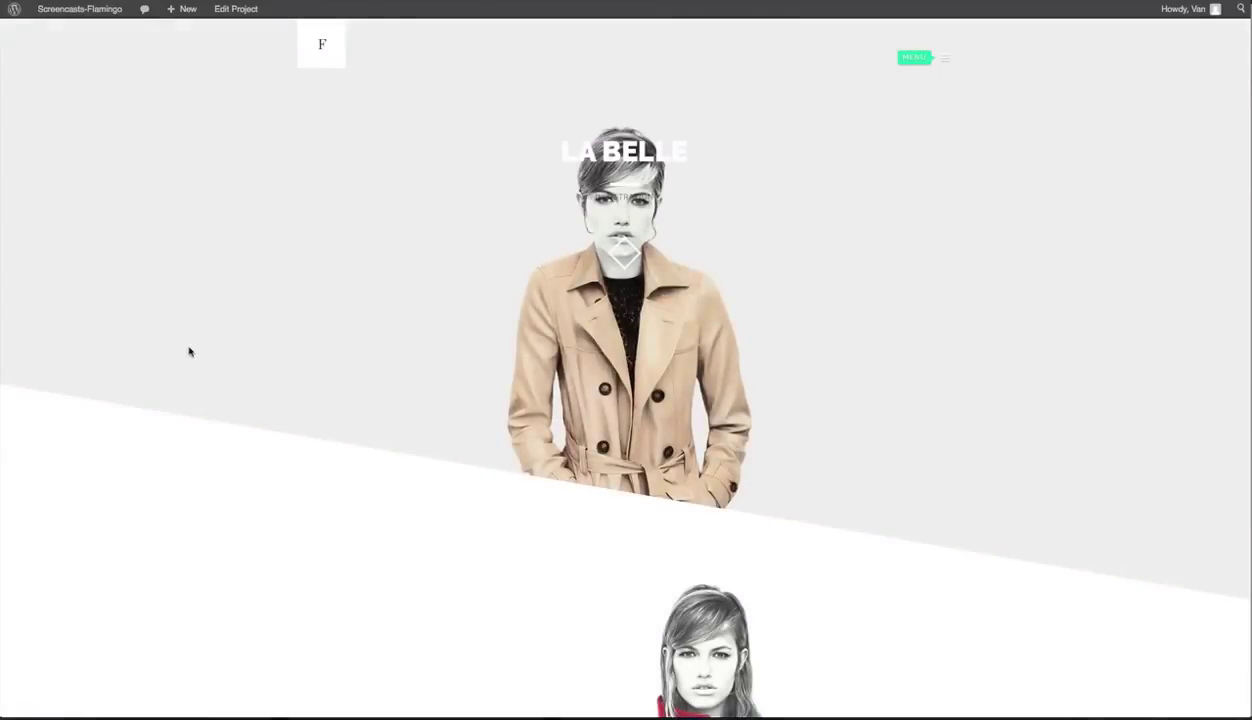
{"action": "scroll", "coordinate": [204, 442], "scroll_direction": "down", "scroll_amount": 5}
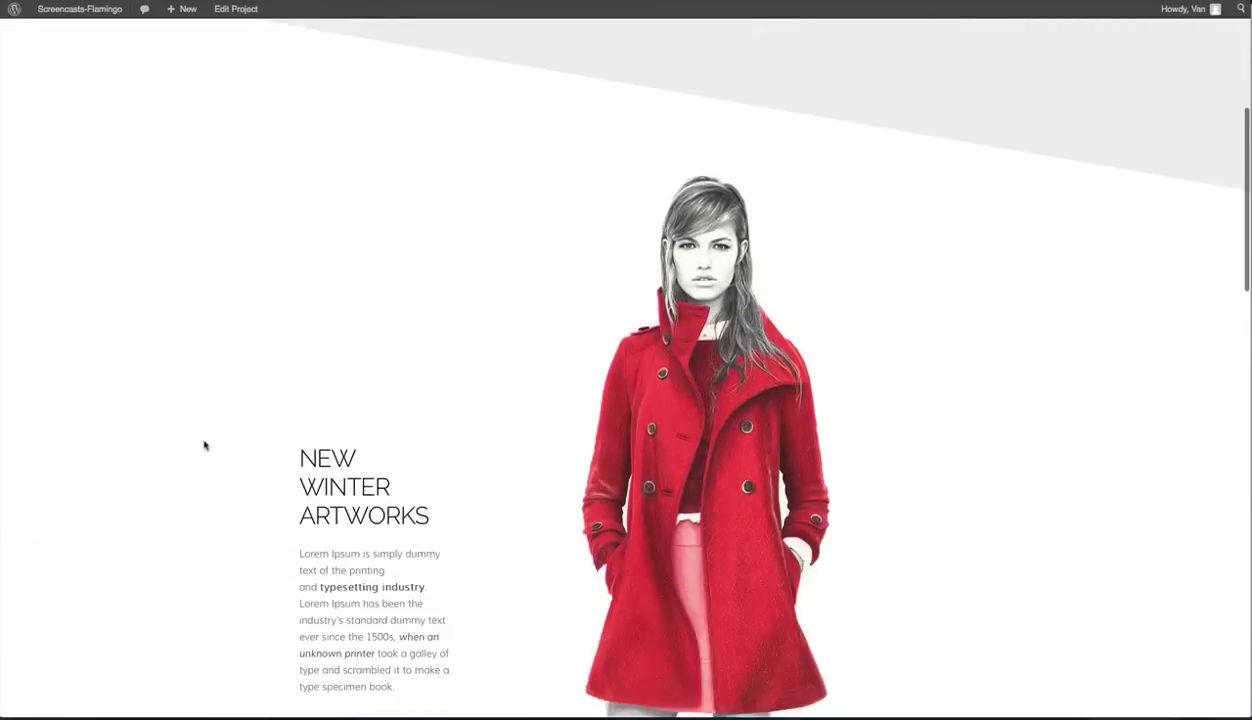
{"action": "scroll", "coordinate": [204, 445], "scroll_direction": "down", "scroll_amount": 6}
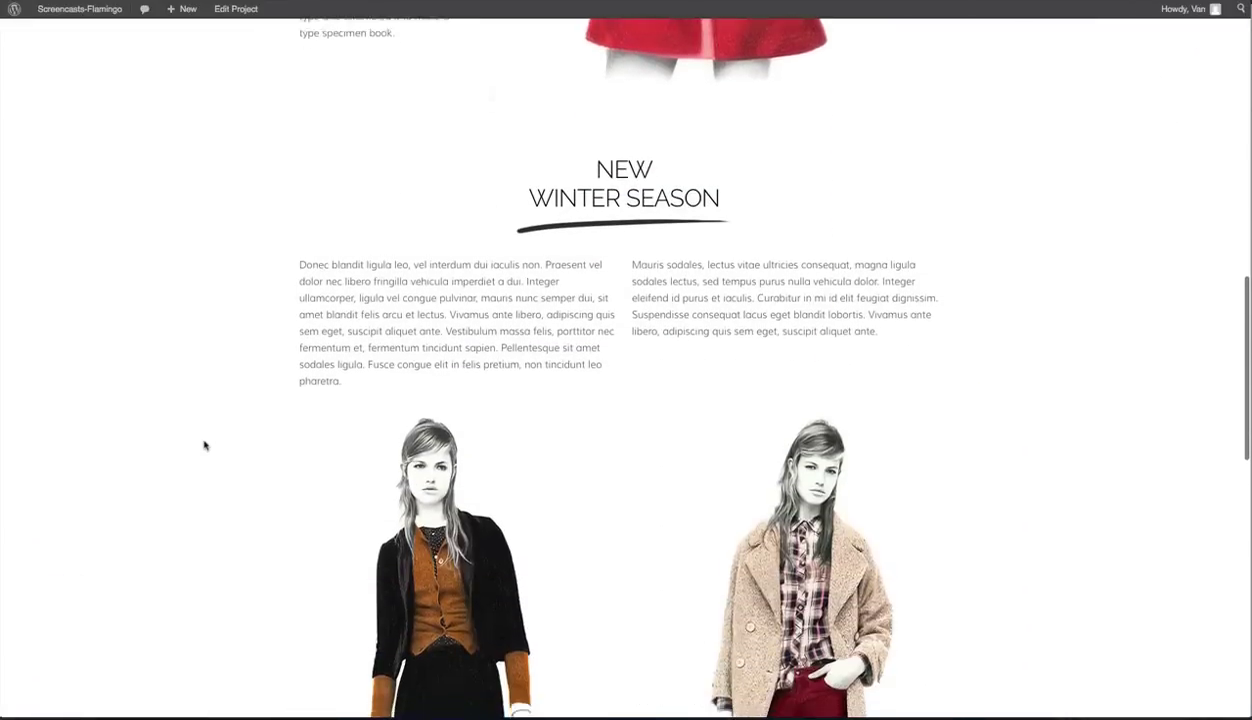
{"action": "scroll", "coordinate": [204, 445], "scroll_direction": "down", "scroll_amount": 8}
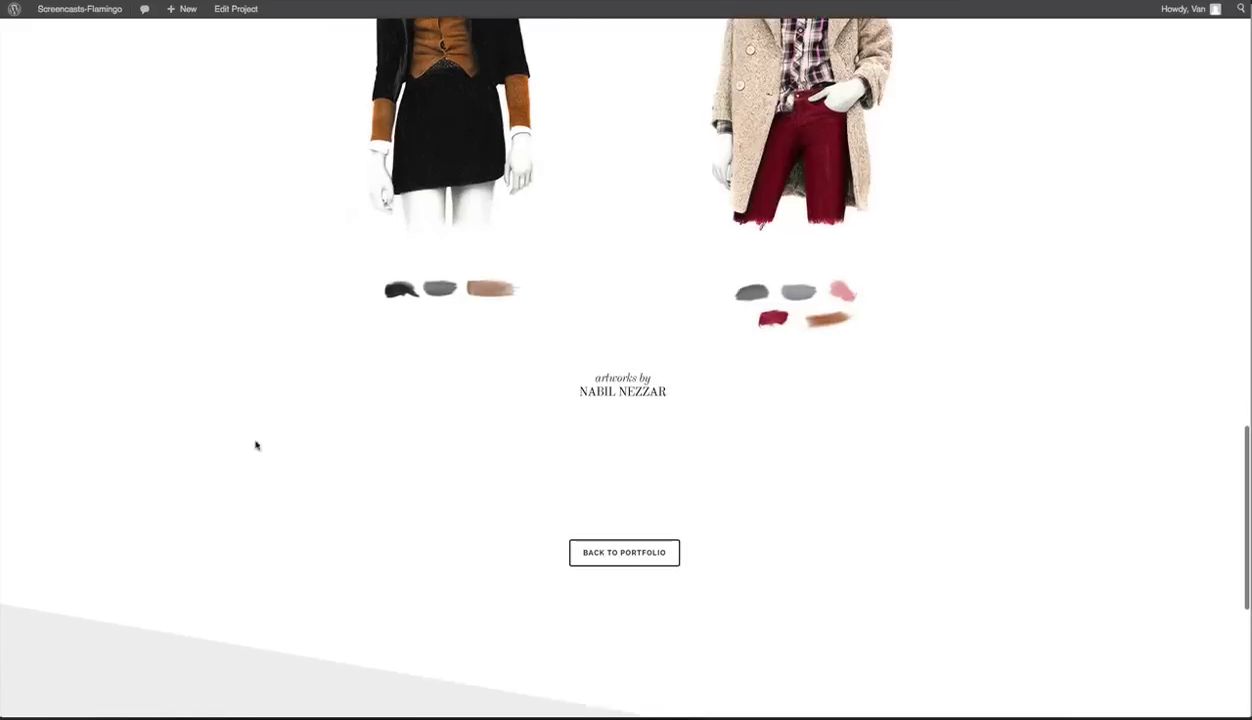
{"action": "scroll", "coordinate": [455, 304], "scroll_direction": "up", "scroll_amount": 3}
{"action": "scroll", "coordinate": [432, 286], "scroll_direction": "up", "scroll_amount": 7}
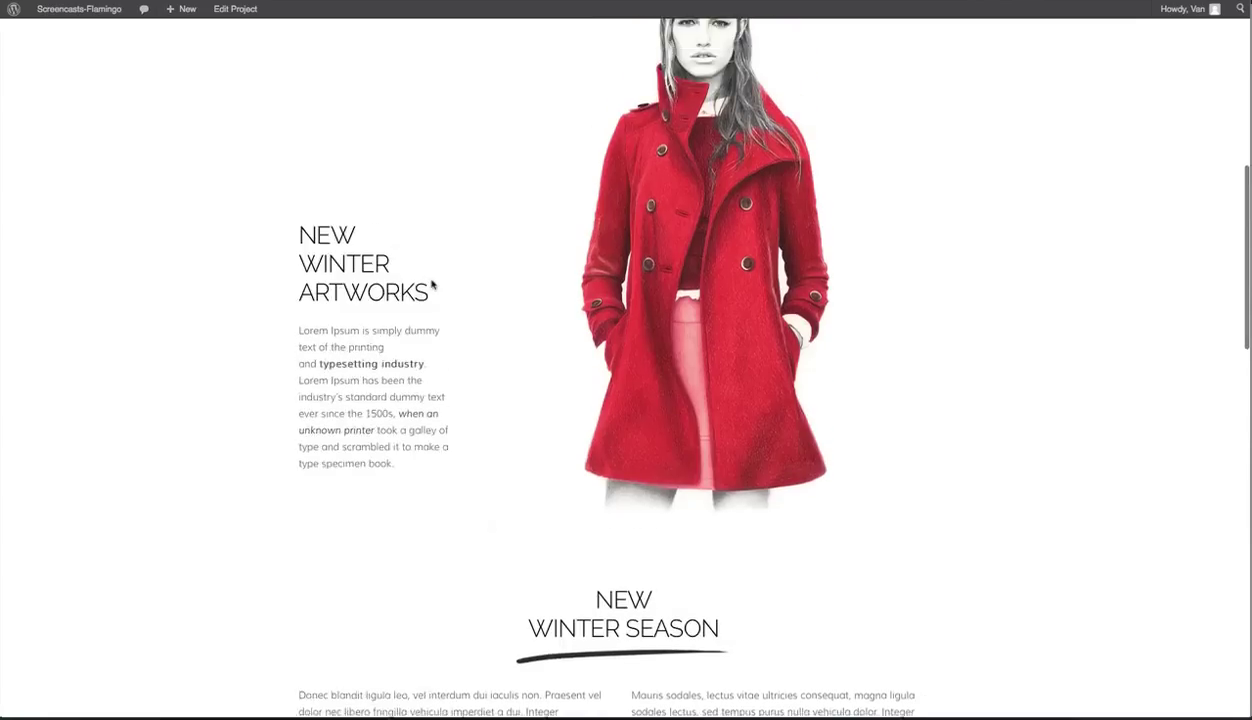
{"action": "scroll", "coordinate": [432, 286], "scroll_direction": "up", "scroll_amount": 8}
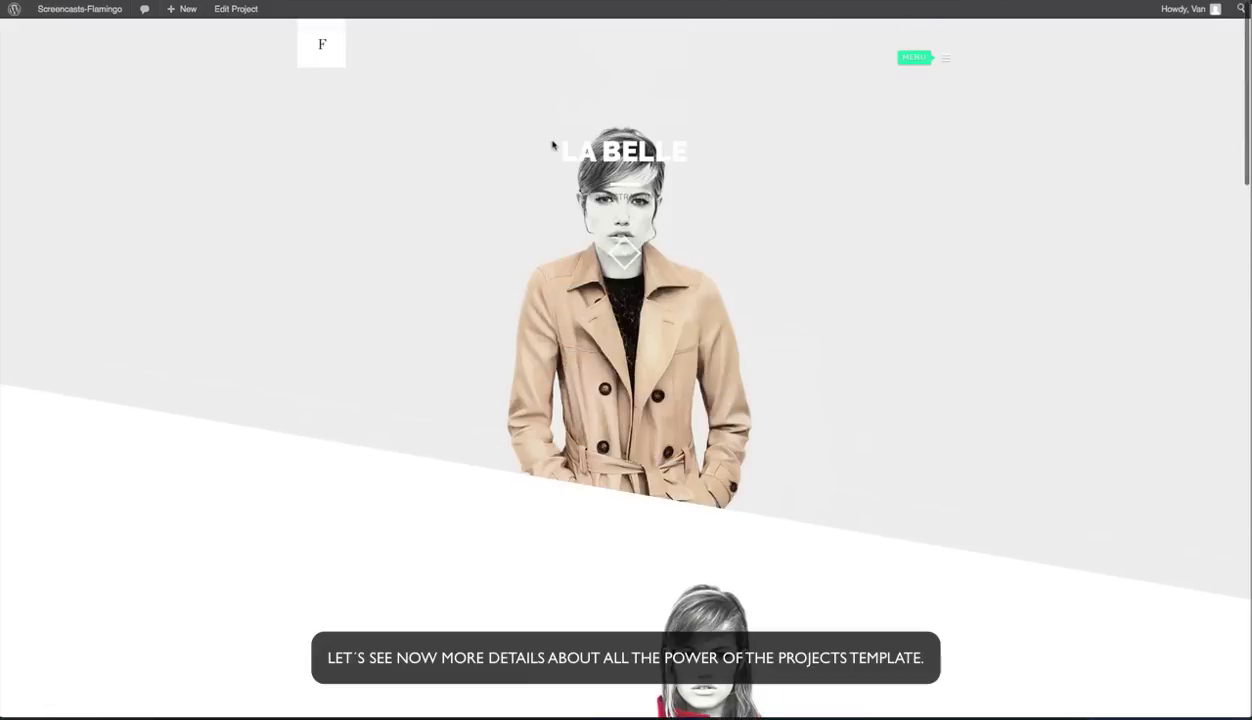
{"action": "left_click_drag", "start_coordinate": [552, 146], "coordinate": [690, 168]}
{"action": "left_click", "coordinate": [703, 221]}
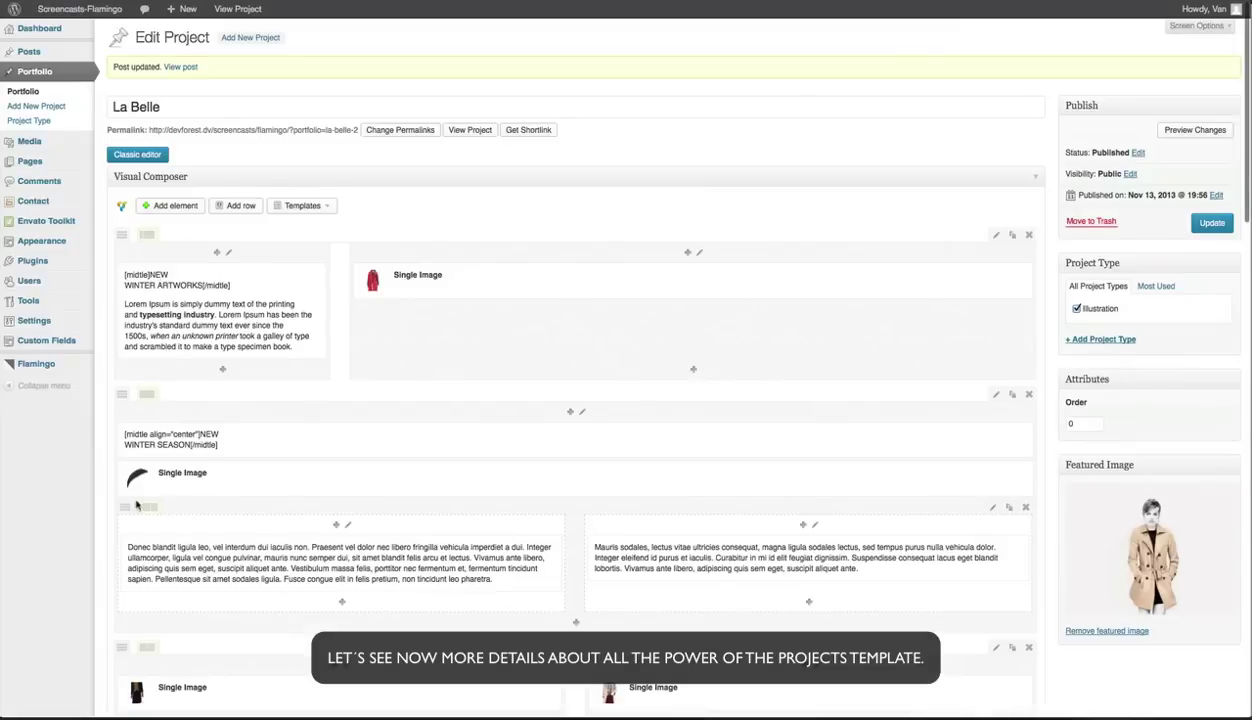
Step: Enter "Here goes the brief of your project, a little description to introduce it" as the Project Description in the project editor
{"action": "scroll", "coordinate": [136, 505], "scroll_direction": "down", "scroll_amount": 5}
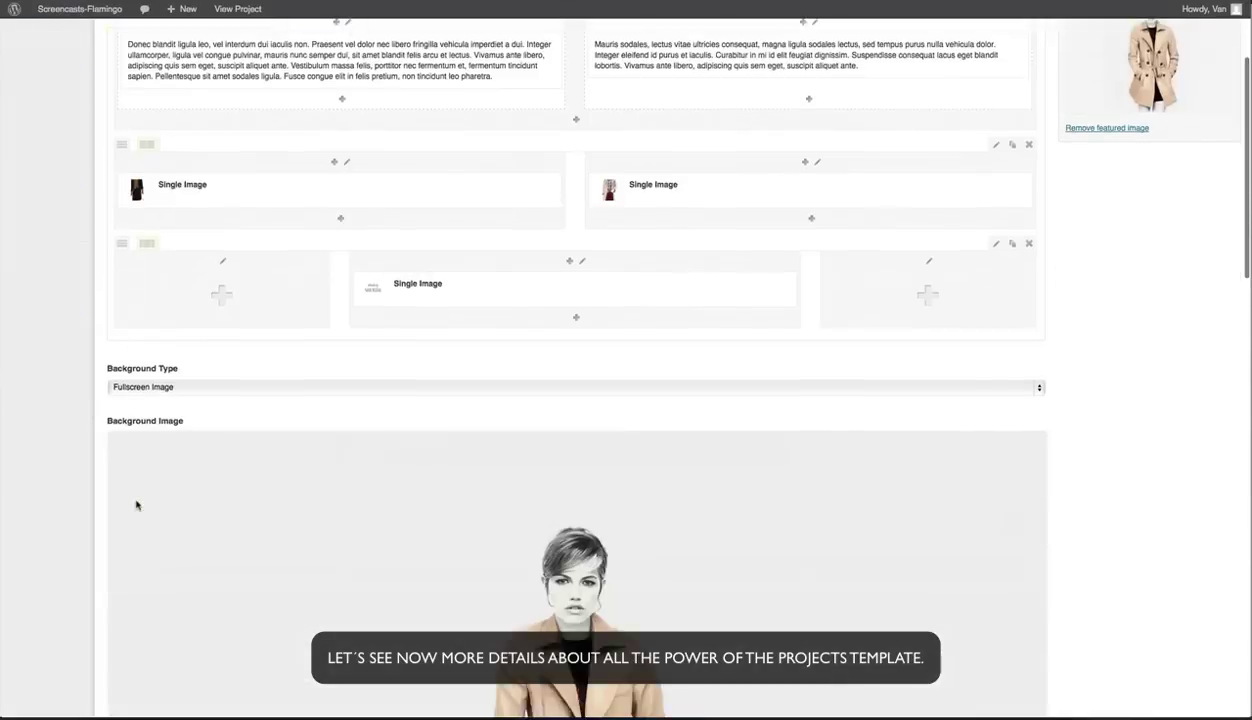
{"action": "scroll", "coordinate": [136, 505], "scroll_direction": "down", "scroll_amount": 10}
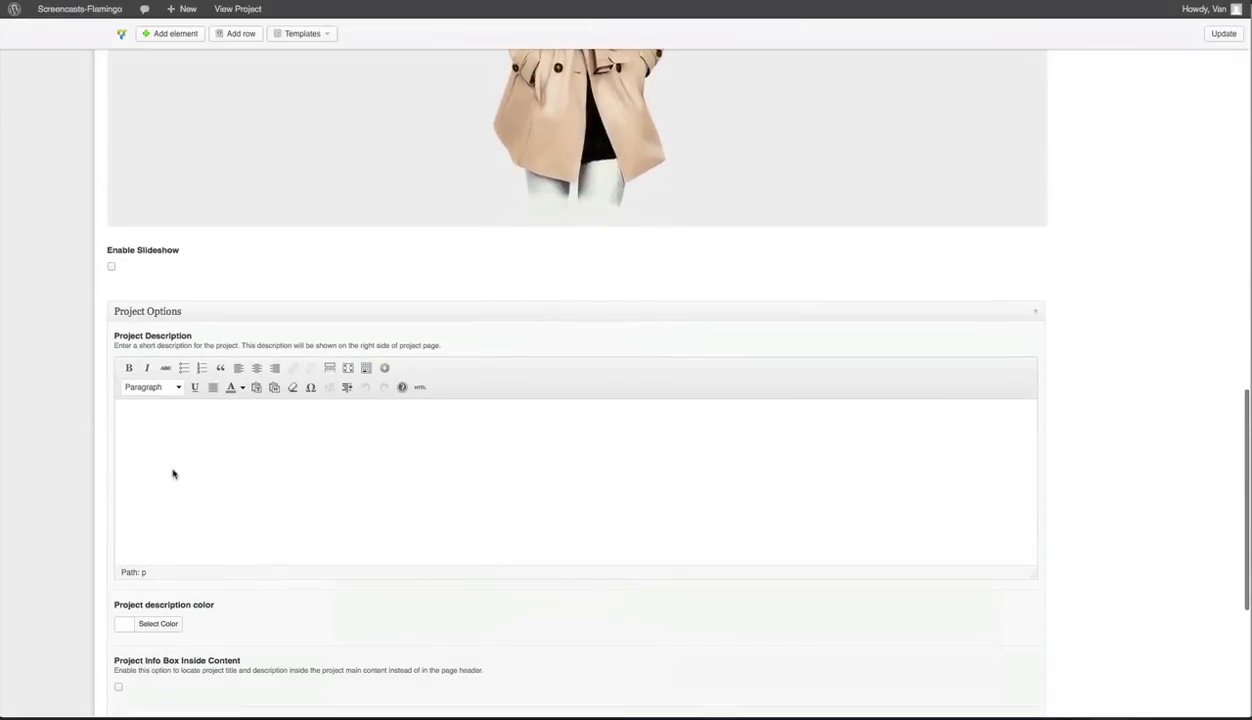
{"action": "type", "text": "Here"}
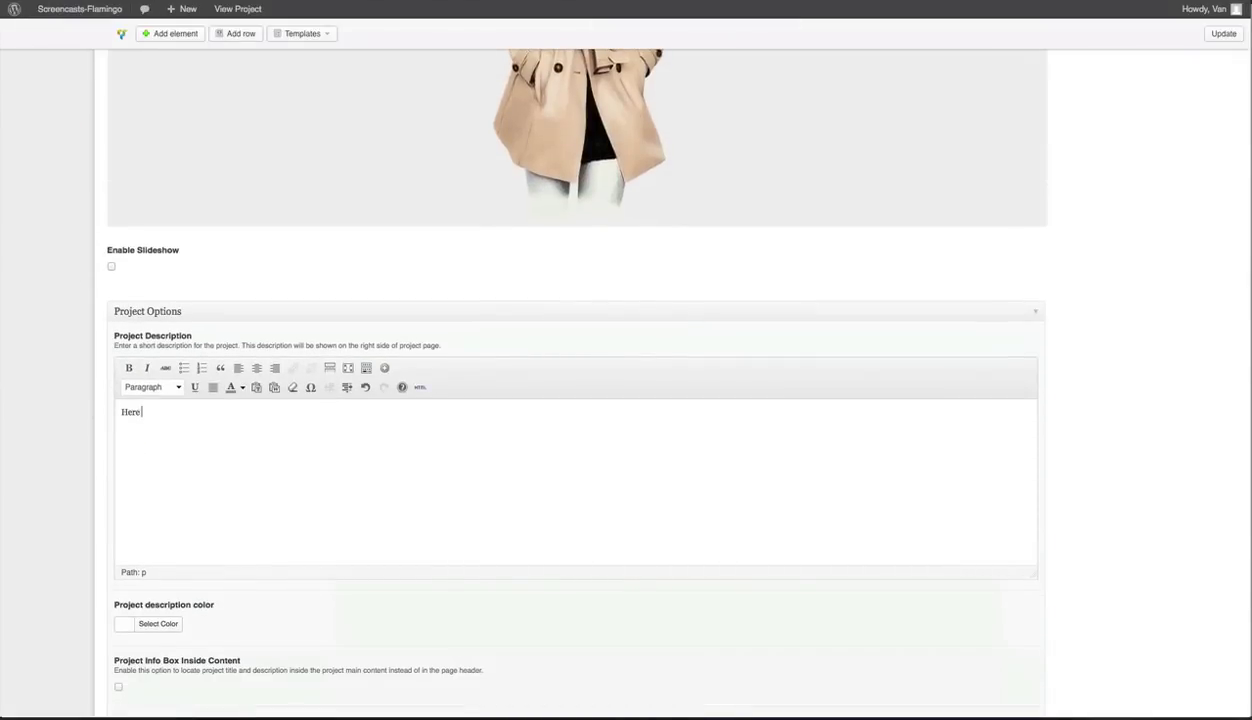
{"action": "type", "text": " goes the"}
{"action": "key", "text": "BackSpace"}
{"action": "key", "text": "BackSpace"}
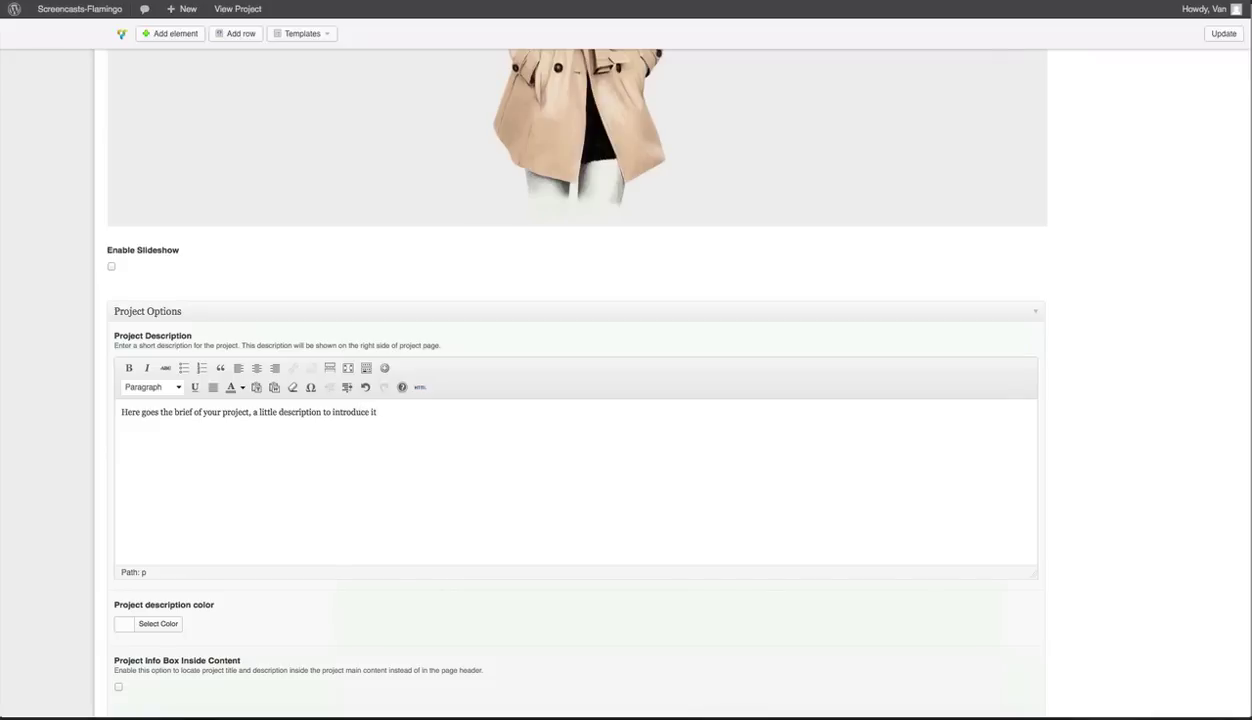
Step: Enable Project Info Box Inside Content in the Project Options
{"action": "scroll", "coordinate": [178, 530], "scroll_direction": "down", "scroll_amount": 3}
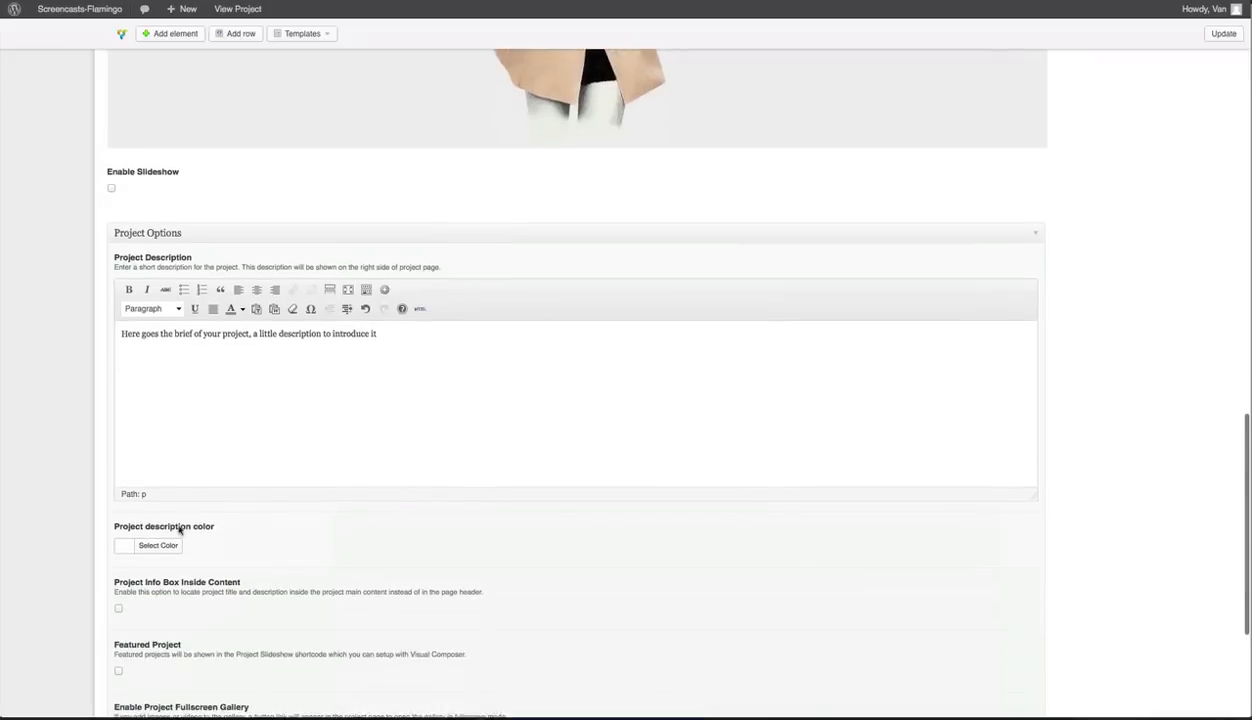
{"action": "scroll", "coordinate": [80, 513], "scroll_direction": "down", "scroll_amount": 5}
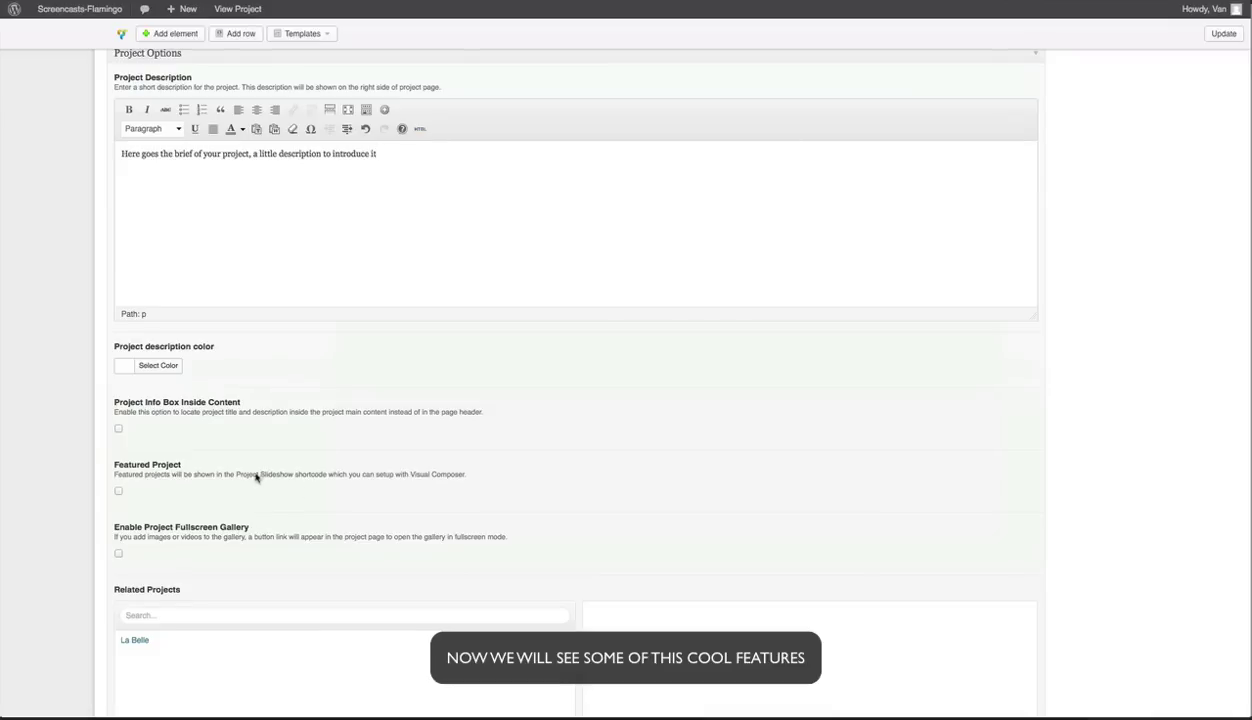
{"action": "scroll", "coordinate": [250, 479], "scroll_direction": "down", "scroll_amount": 2}
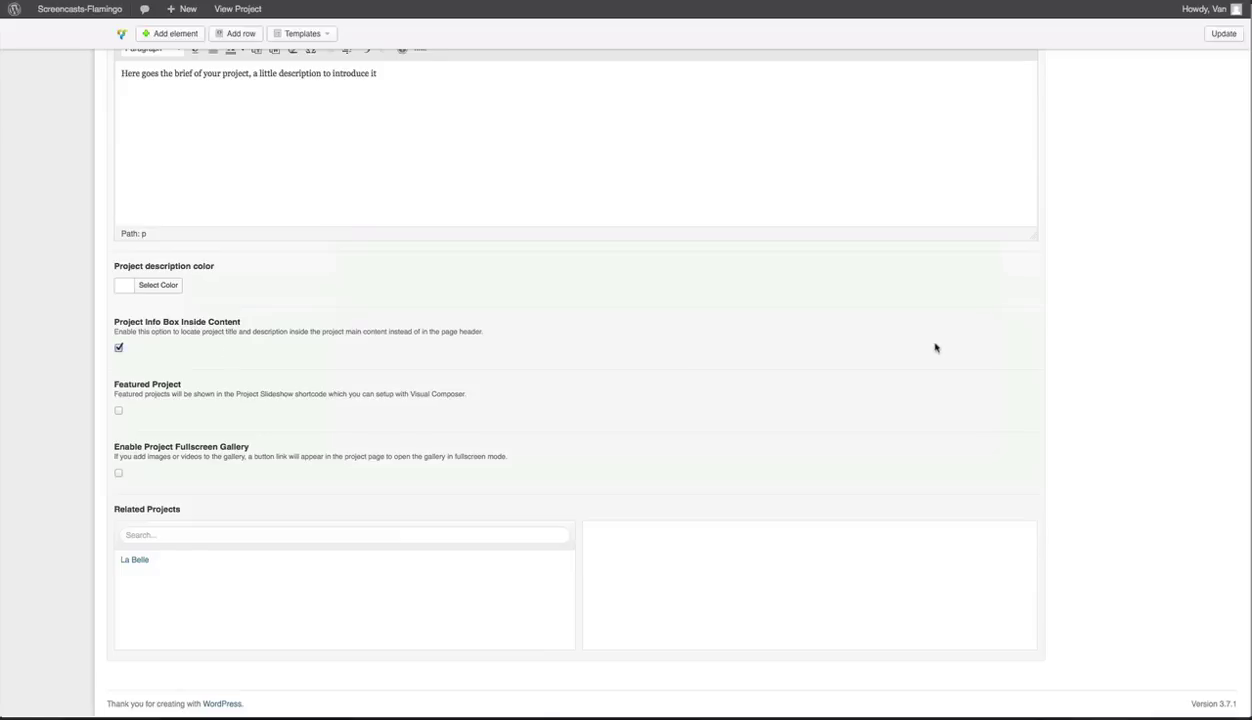
{"action": "scroll", "coordinate": [1128, 255], "scroll_direction": "down", "scroll_amount": 1}
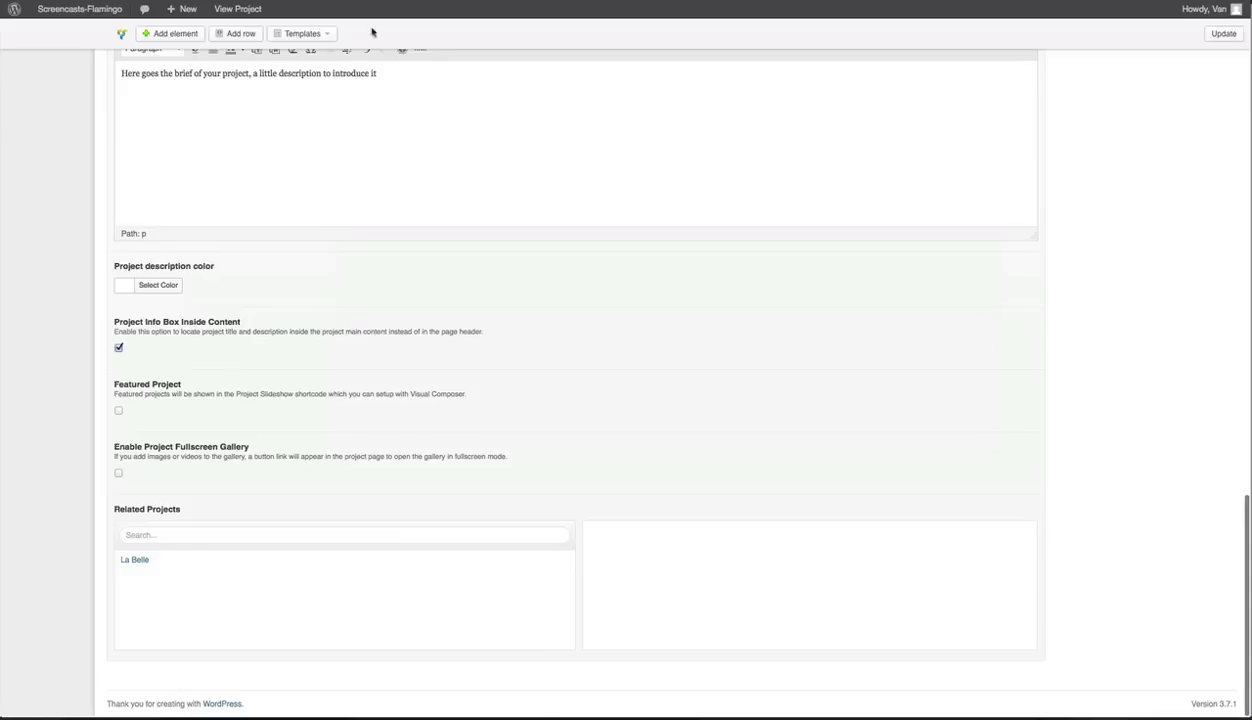
Step: Update the La Belle project and reload its live page to check the project info box placement
{"action": "left_click", "coordinate": [238, 9]}
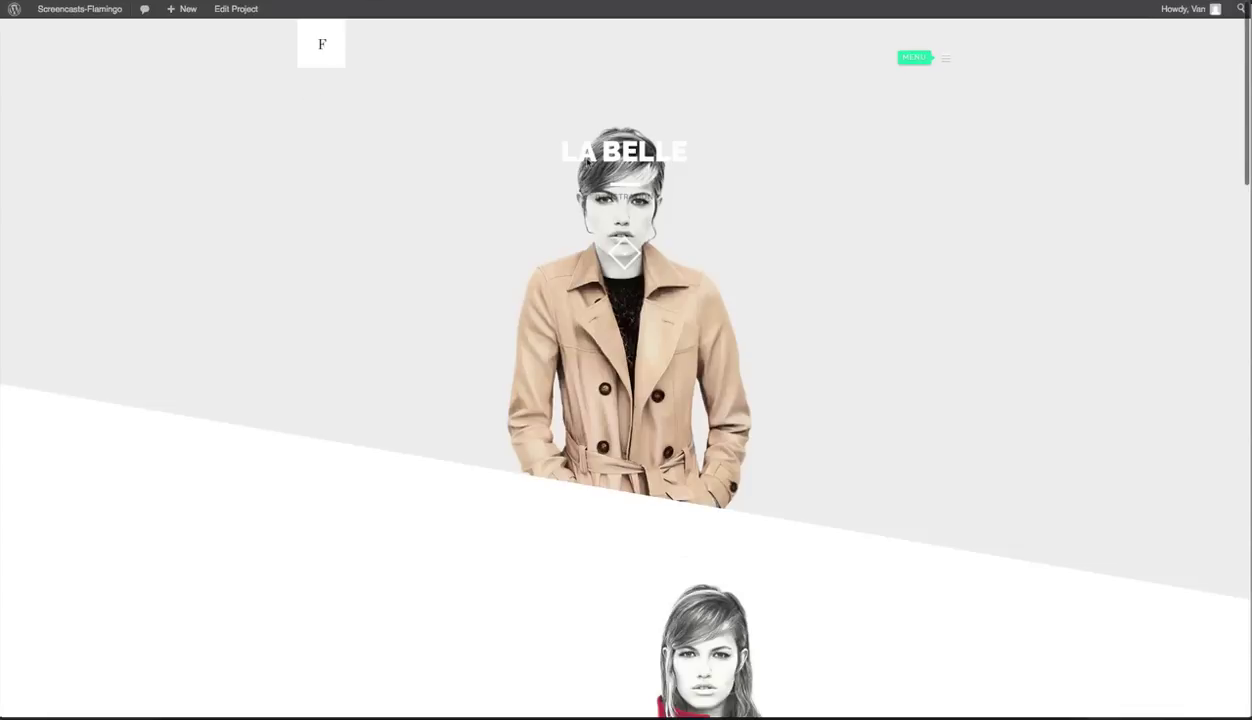
{"action": "mouse_move", "coordinate": [187, 6]}
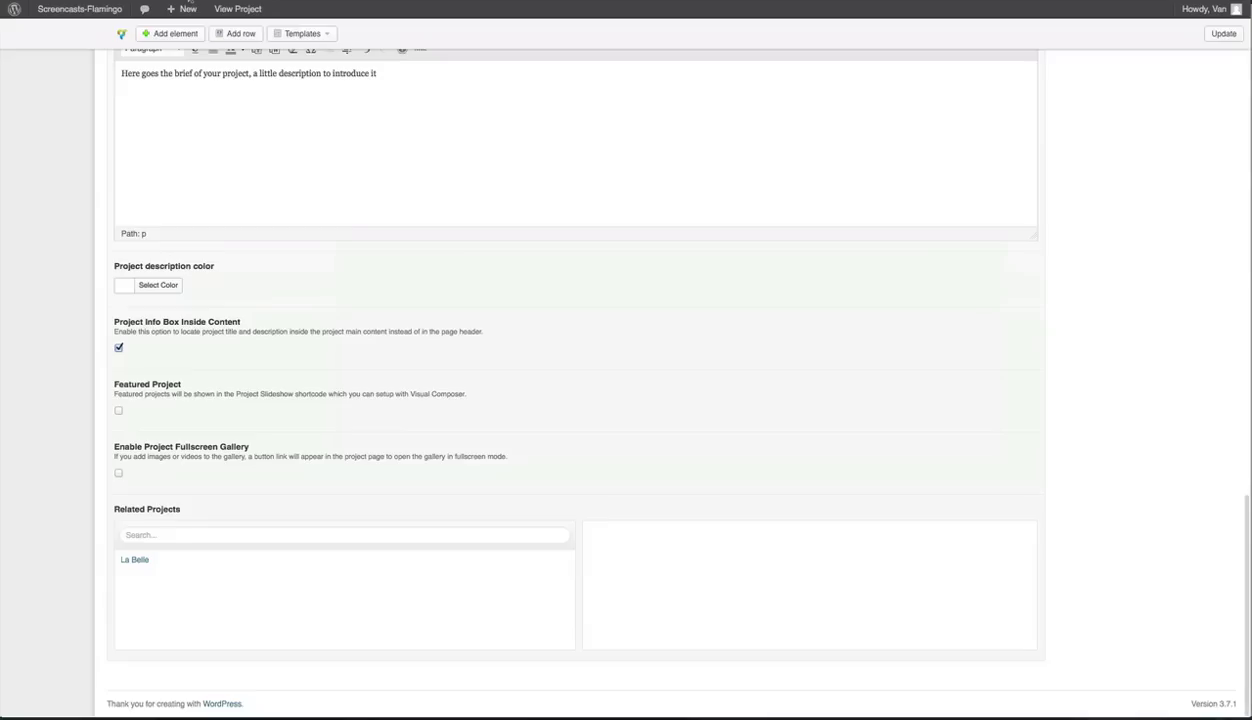
{"action": "scroll", "coordinate": [1025, 387], "scroll_direction": "up", "scroll_amount": 20}
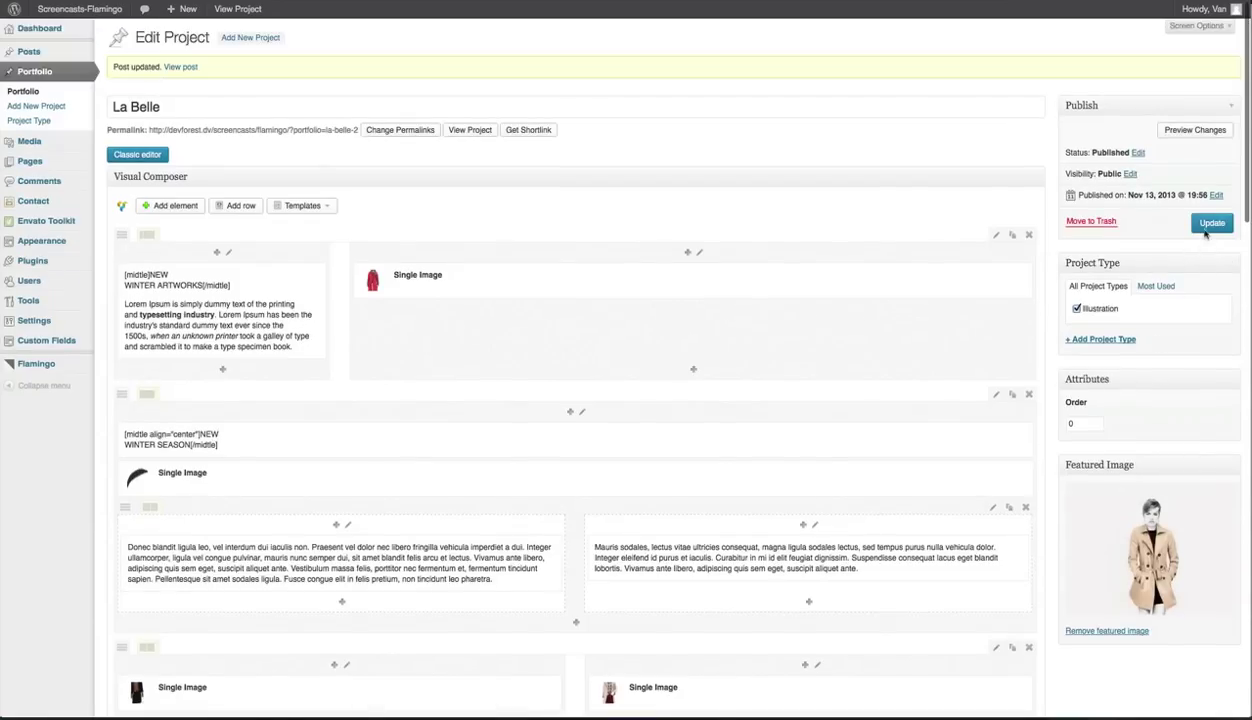
{"action": "left_click", "coordinate": [1206, 229]}
{"action": "left_click", "coordinate": [237, 8]}
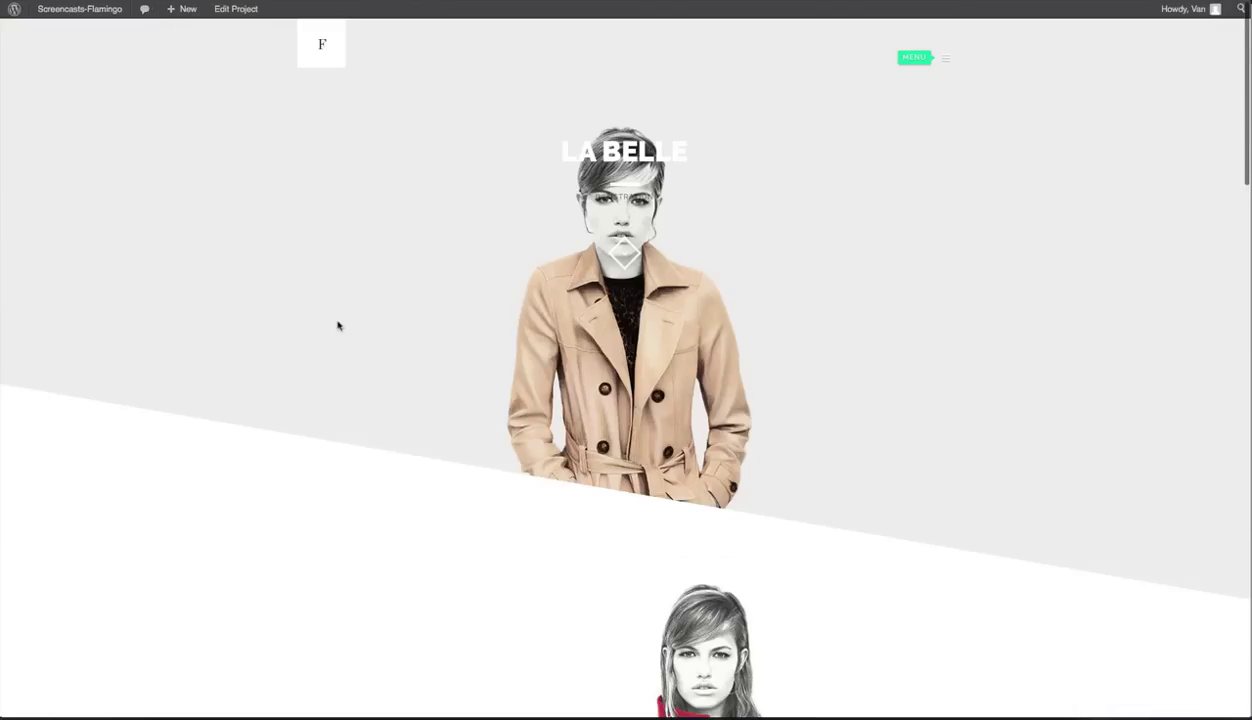
{"action": "key", "text": "super+r"}
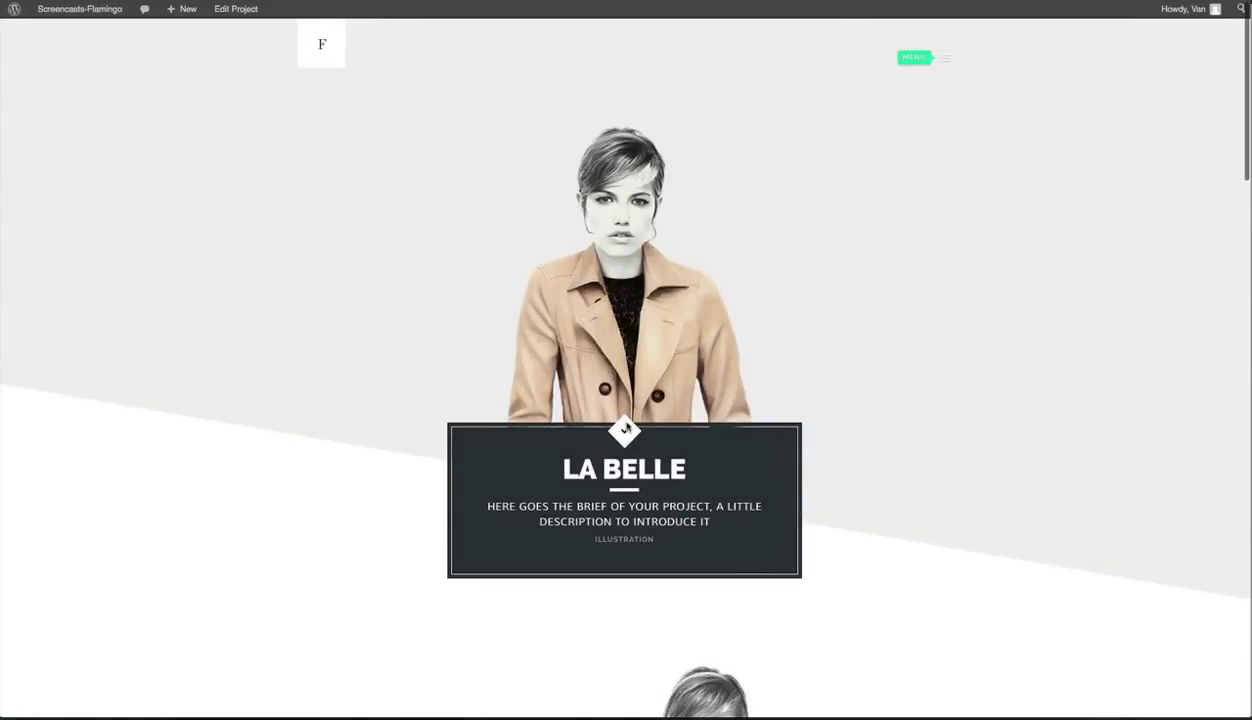
Step: Return to the La Belle project editor and enable the Project Fullscreen Gallery in the Project Options
{"action": "key", "text": "super+Left"}
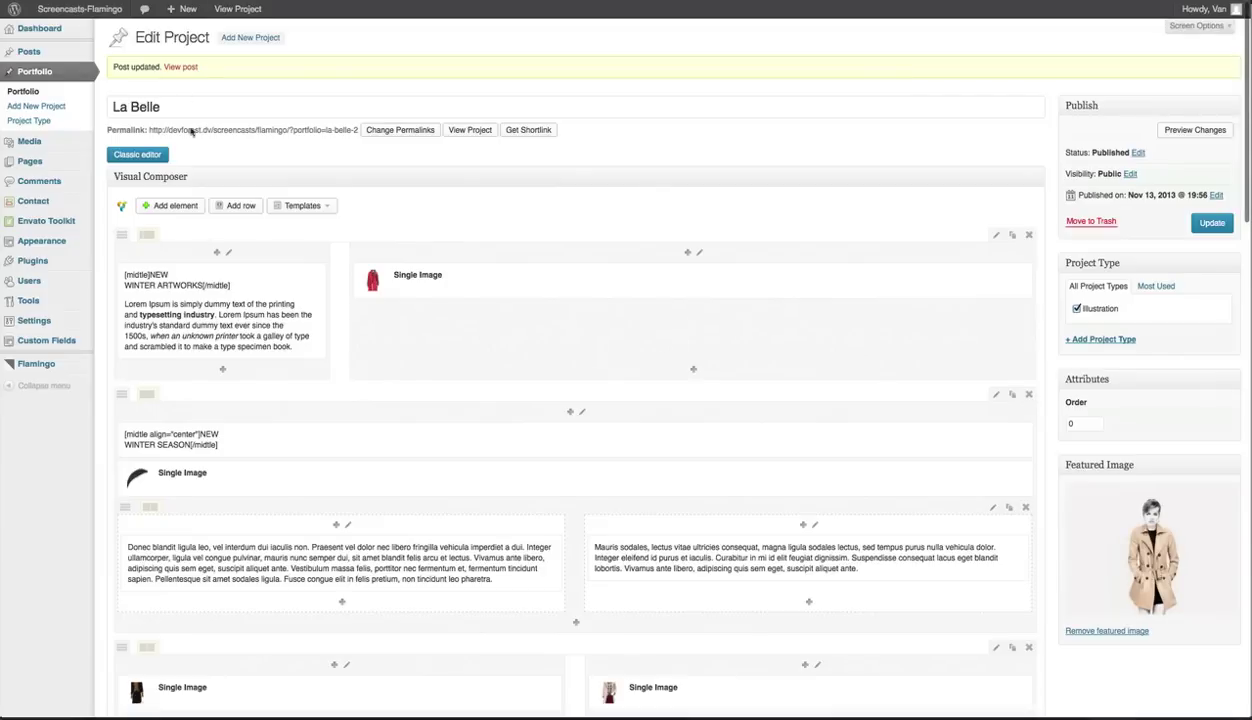
{"action": "scroll", "coordinate": [240, 514], "scroll_direction": "down", "scroll_amount": 15}
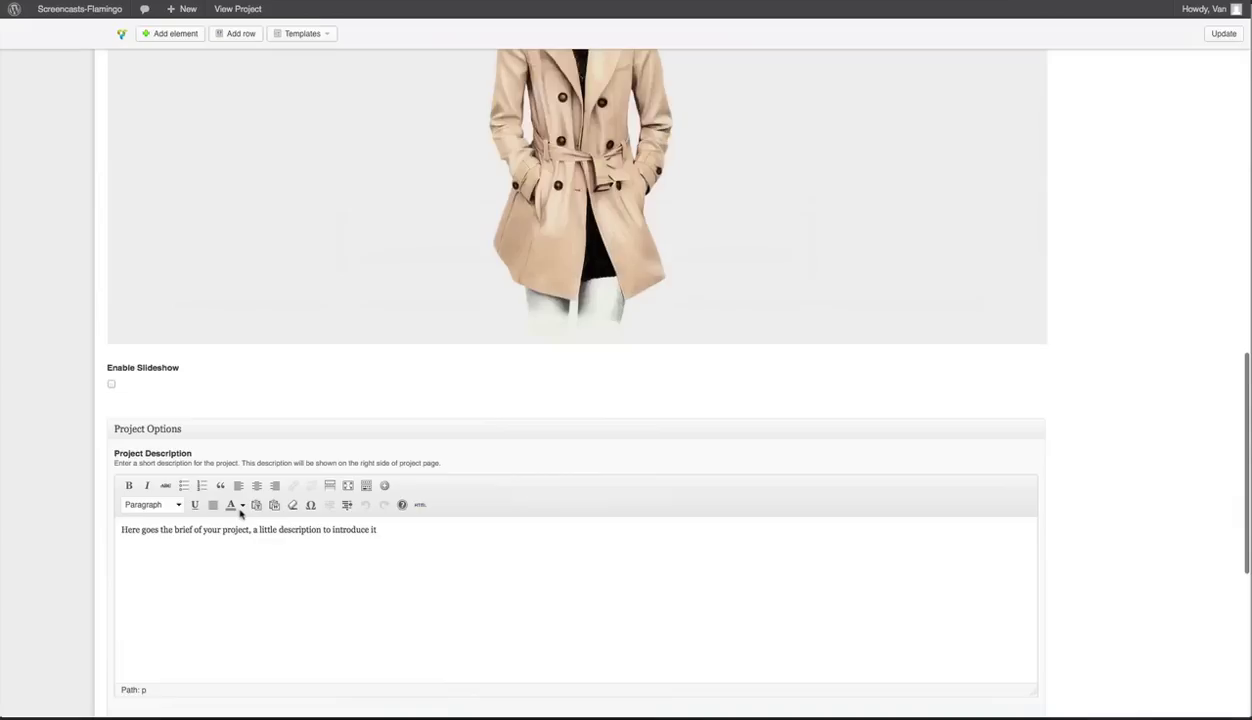
{"action": "scroll", "coordinate": [240, 514], "scroll_direction": "down", "scroll_amount": 5}
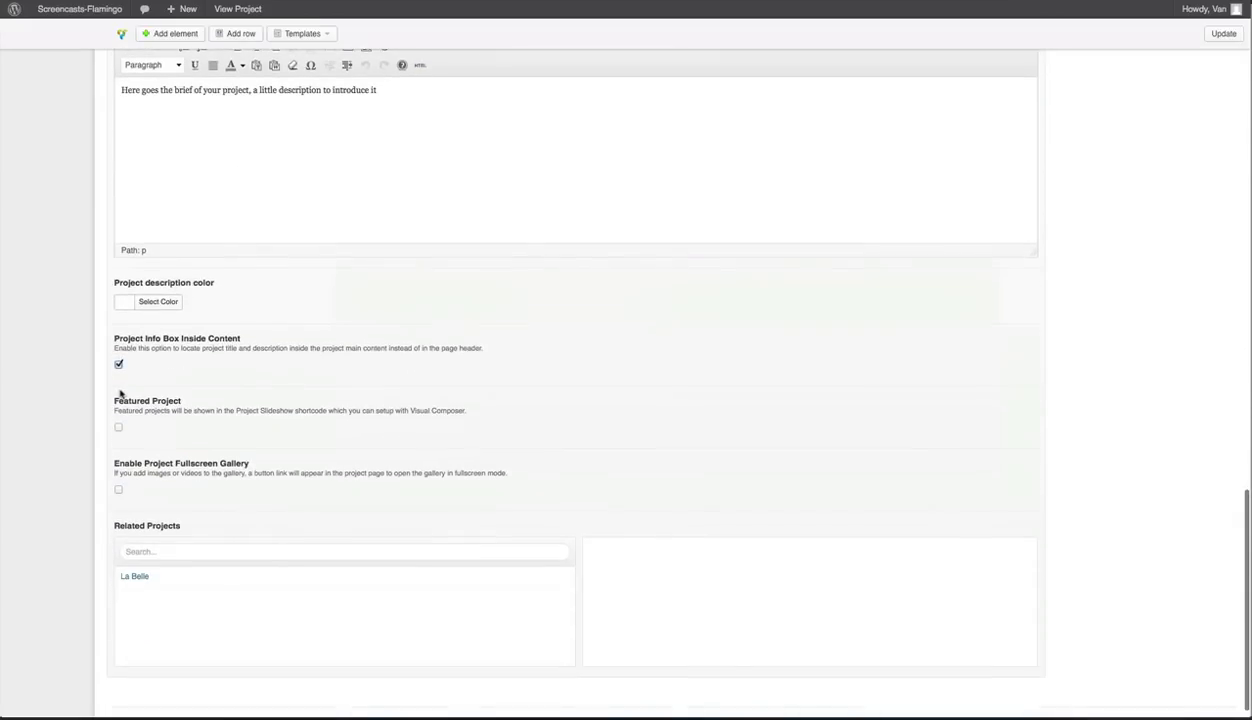
{"action": "double_click", "coordinate": [438, 413]}
{"action": "left_click", "coordinate": [312, 438]}
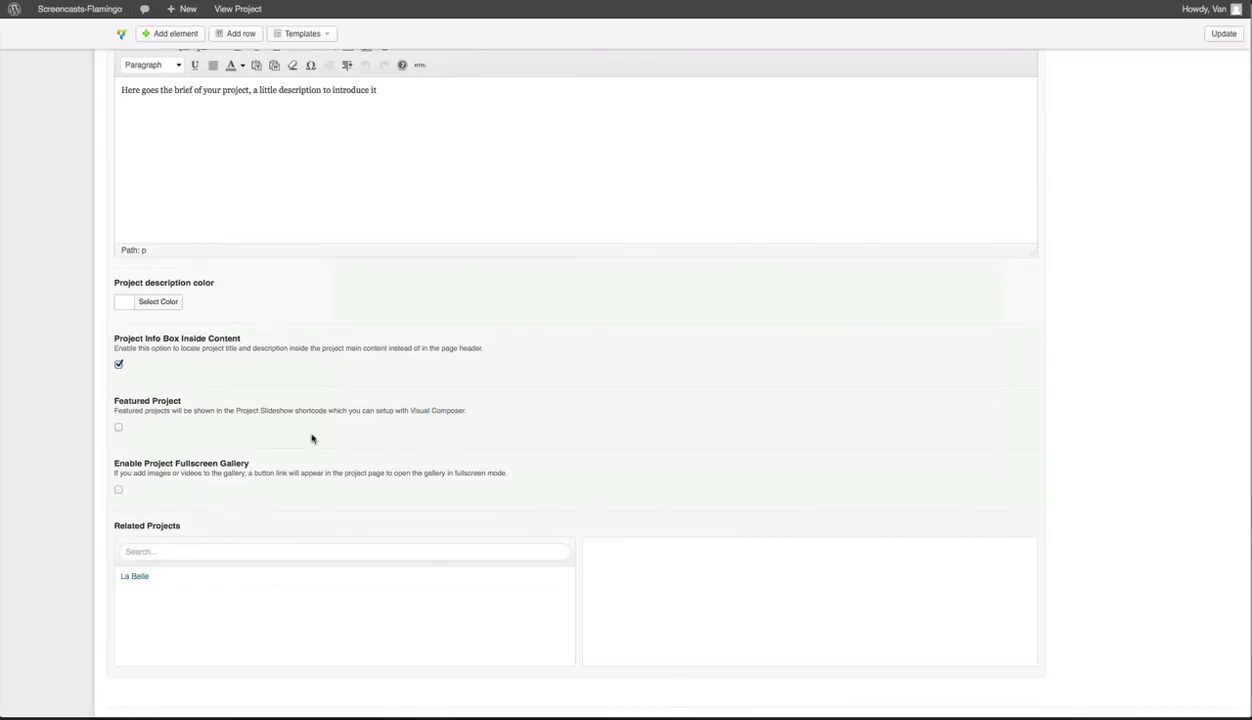
{"action": "left_click", "coordinate": [119, 491]}
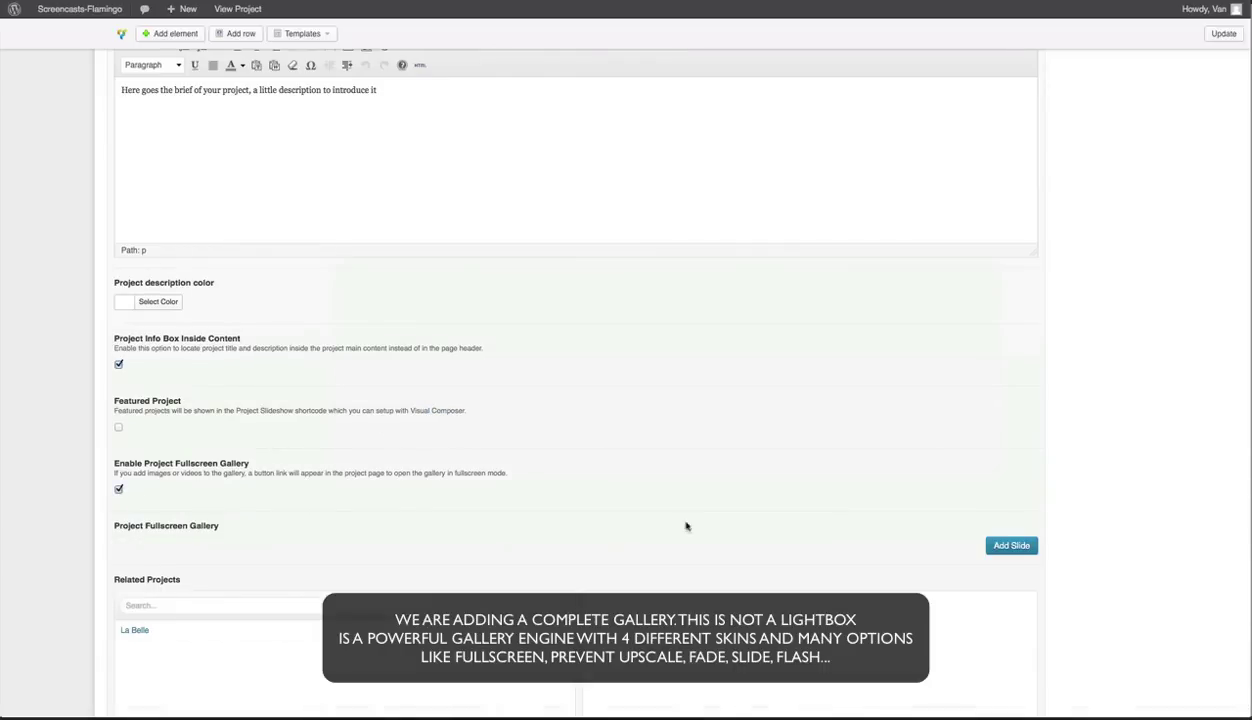
Step: Add a first slide to the Project Fullscreen Gallery with the beige coat image nabil-01.jpg from the Media Library
{"action": "scroll", "coordinate": [680, 525], "scroll_direction": "down", "scroll_amount": 2}
{"action": "left_click", "coordinate": [1010, 472]}
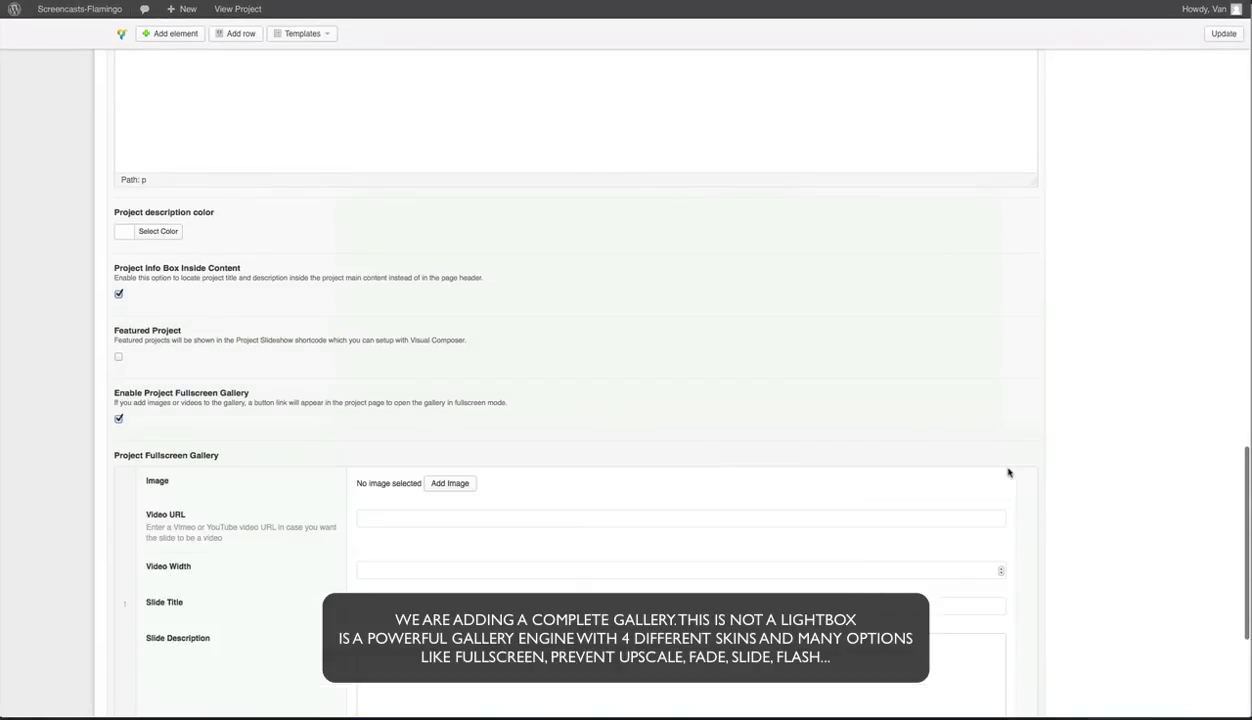
{"action": "scroll", "coordinate": [609, 534], "scroll_direction": "down", "scroll_amount": 4}
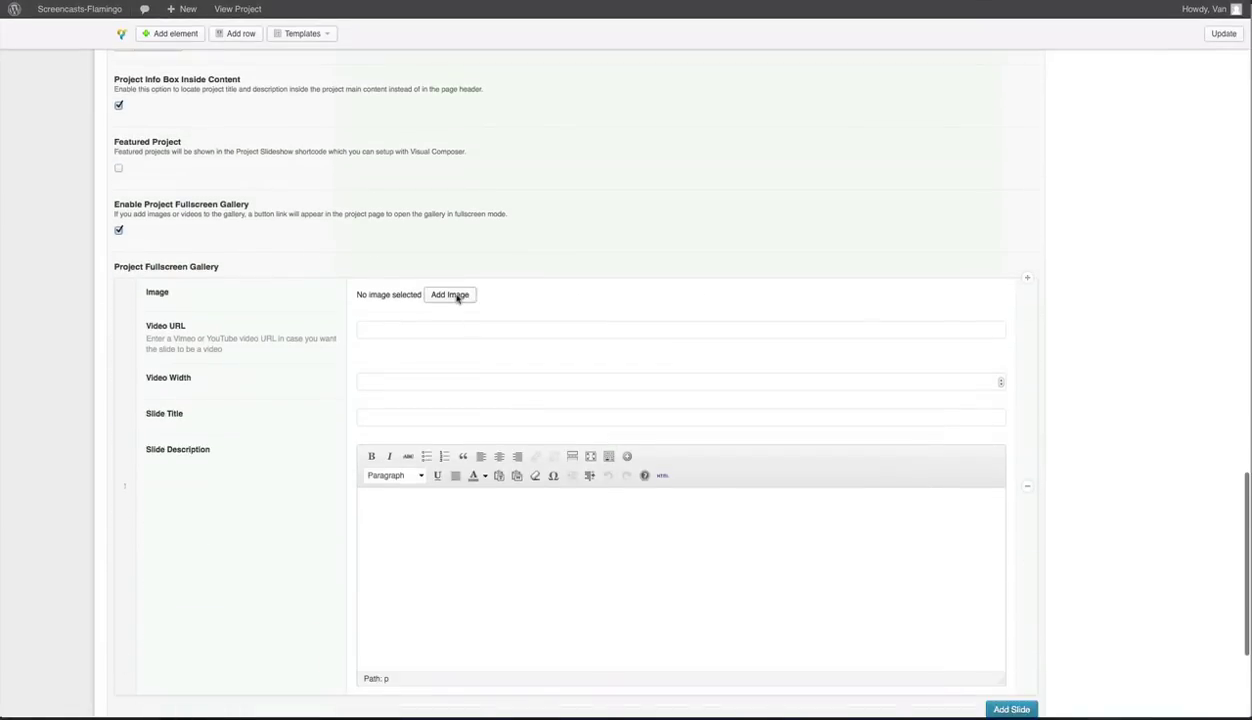
{"action": "left_click", "coordinate": [449, 294]}
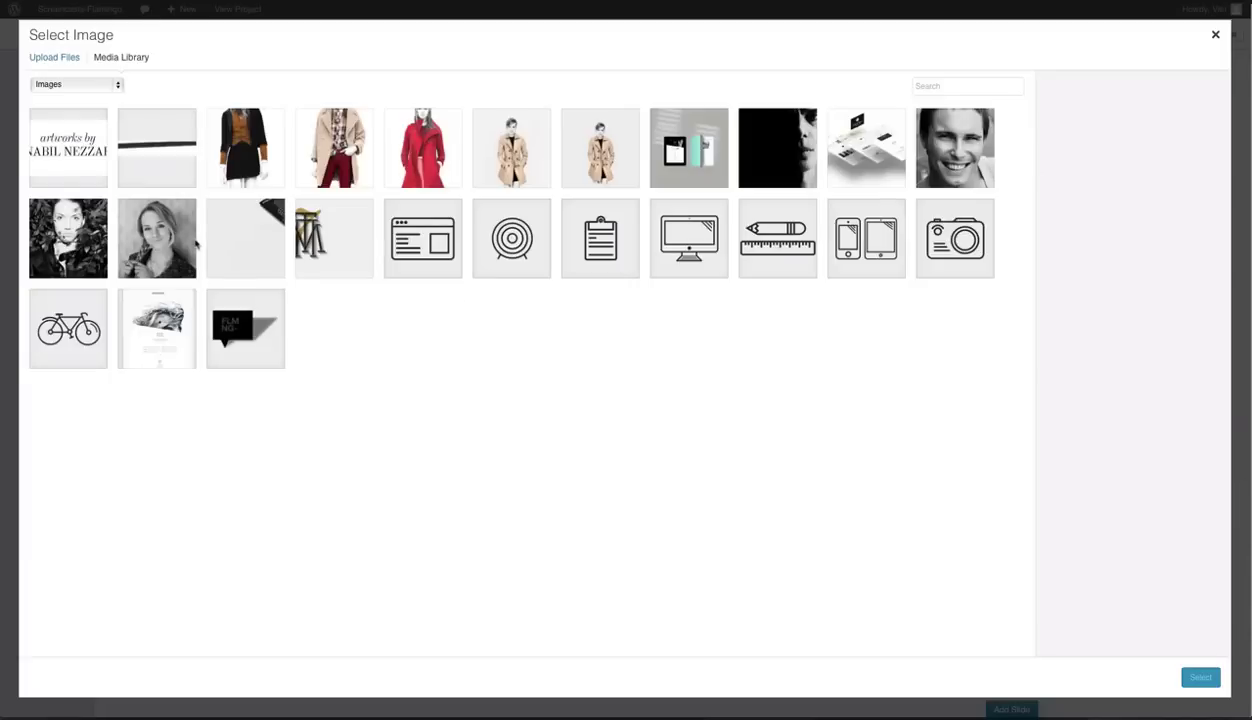
{"action": "left_click", "coordinate": [585, 155]}
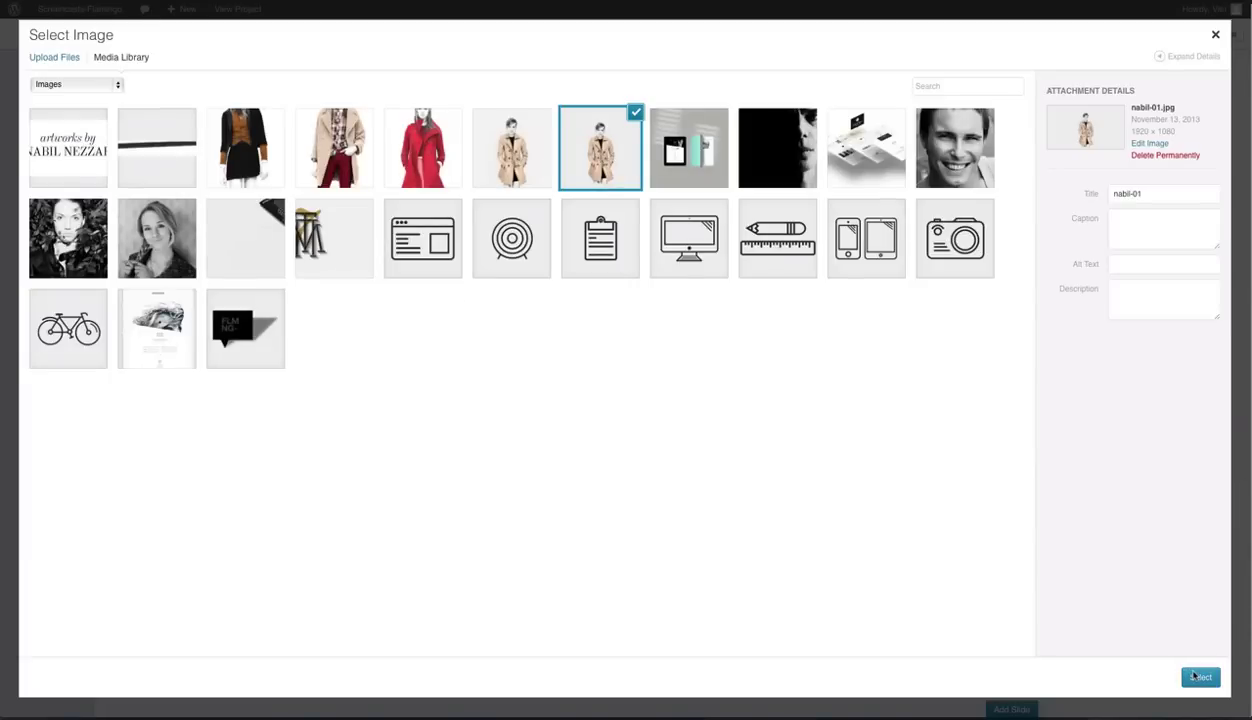
{"action": "left_click", "coordinate": [1198, 677]}
Step: Add a second gallery slide with the red coat image nabil-011.jpg
{"action": "scroll", "coordinate": [873, 561], "scroll_direction": "down", "scroll_amount": 4}
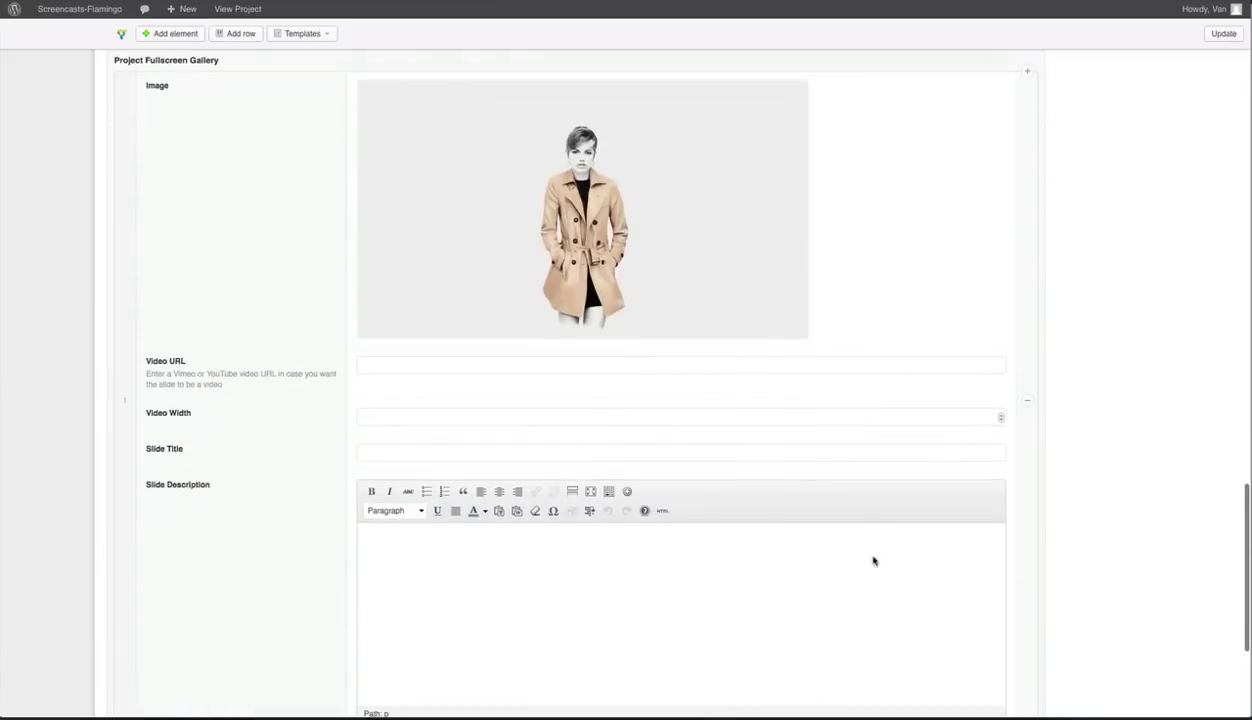
{"action": "scroll", "coordinate": [875, 562], "scroll_direction": "down", "scroll_amount": 3}
{"action": "left_click", "coordinate": [1006, 511]}
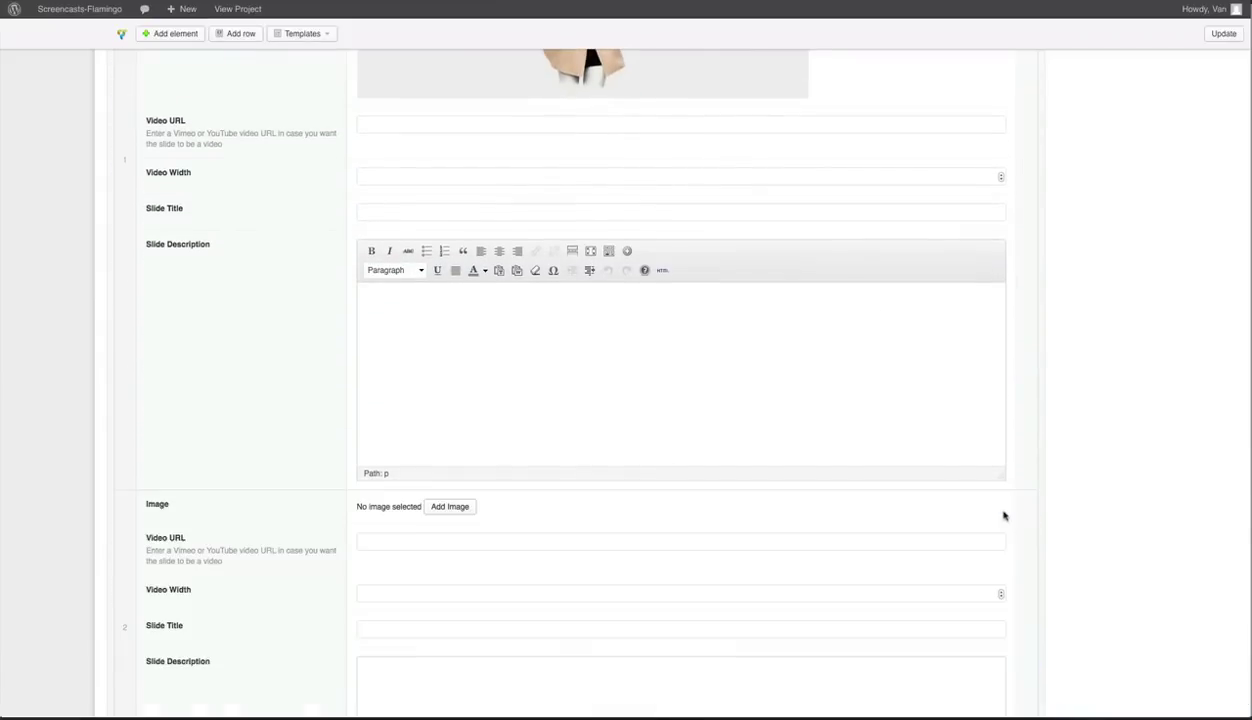
{"action": "scroll", "coordinate": [1000, 518], "scroll_direction": "down", "scroll_amount": 3}
{"action": "left_click", "coordinate": [458, 281]}
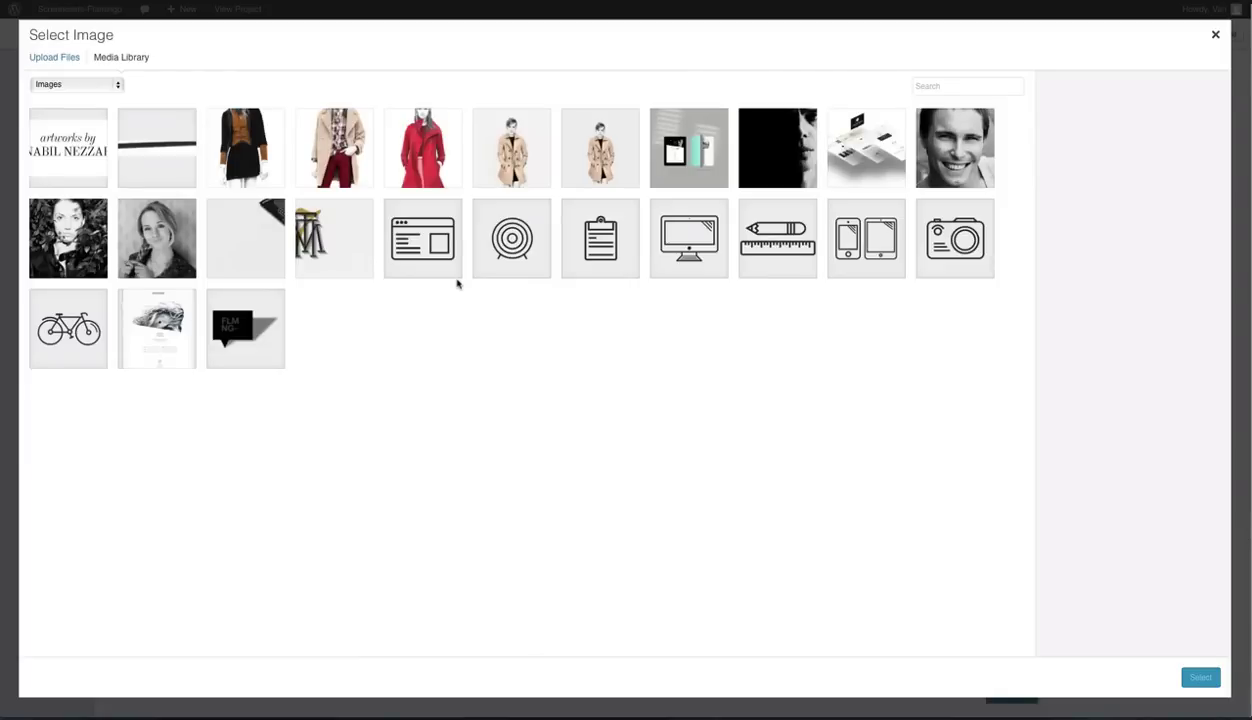
{"action": "left_click", "coordinate": [409, 157]}
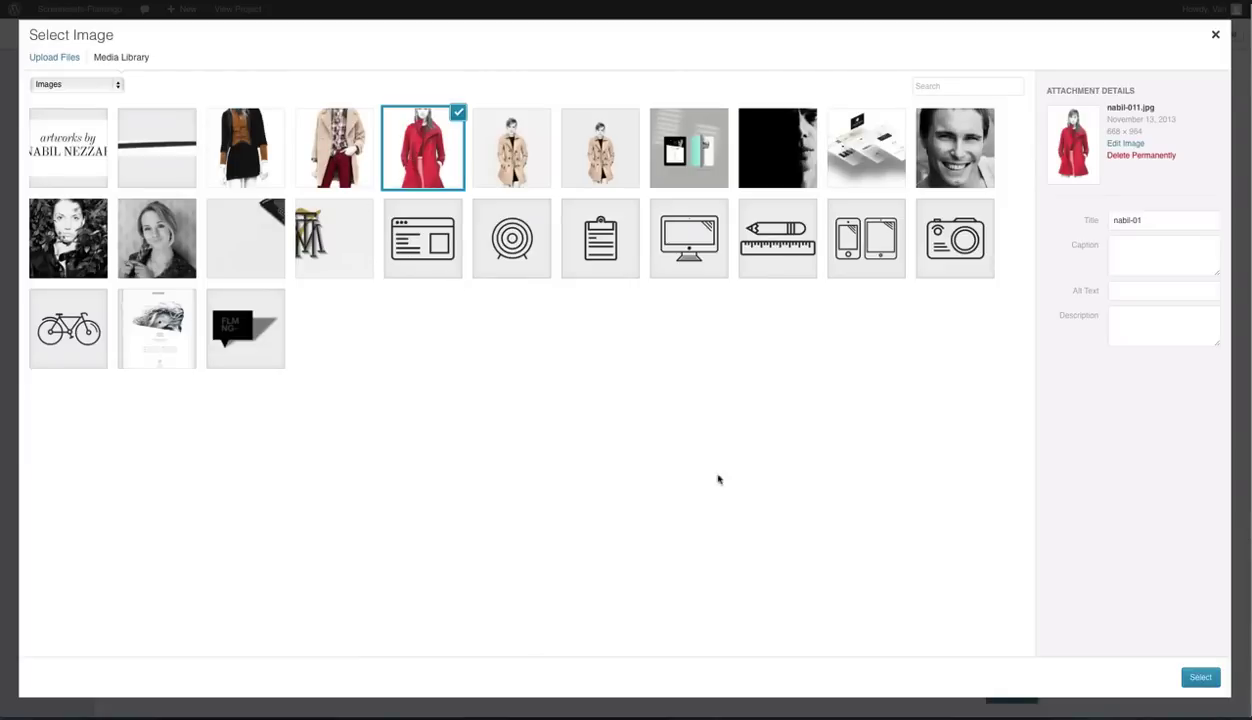
{"action": "left_click", "coordinate": [1206, 684]}
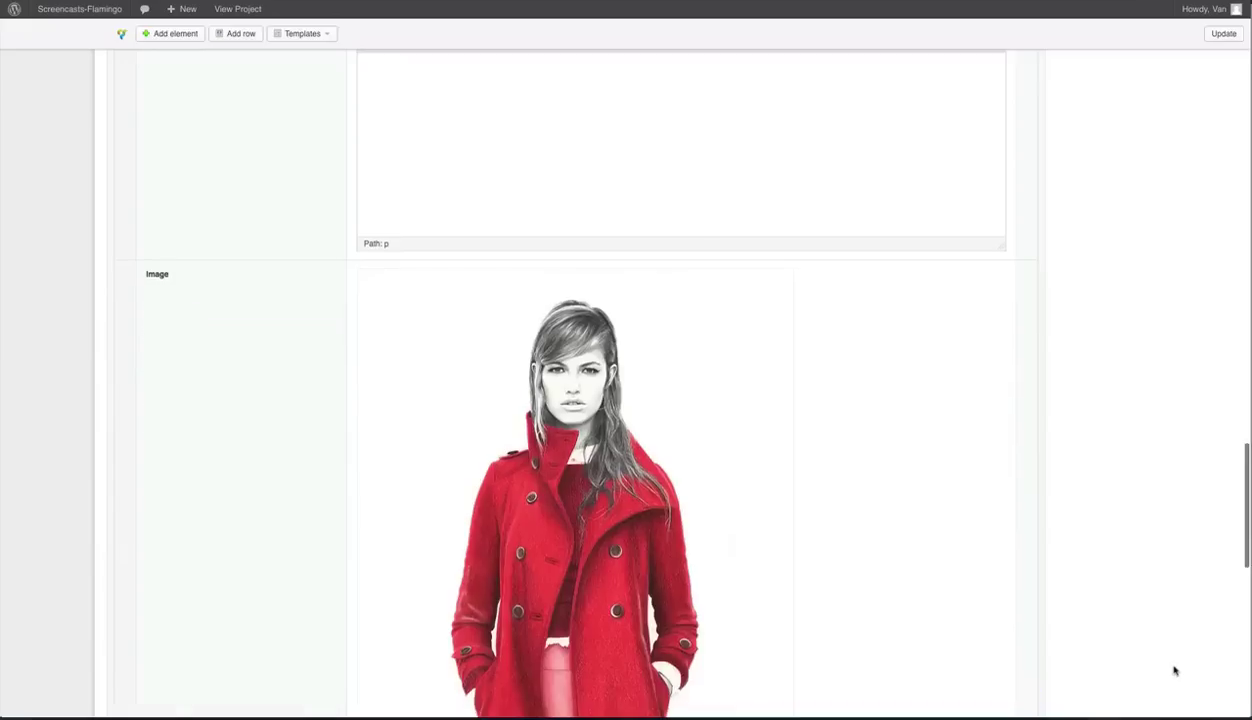
Step: Add a third gallery slide with the black jacket and skirt image nabil-09-bis1.jpg
{"action": "scroll", "coordinate": [1174, 671], "scroll_direction": "down", "scroll_amount": 5}
{"action": "scroll", "coordinate": [1122, 631], "scroll_direction": "down", "scroll_amount": 4}
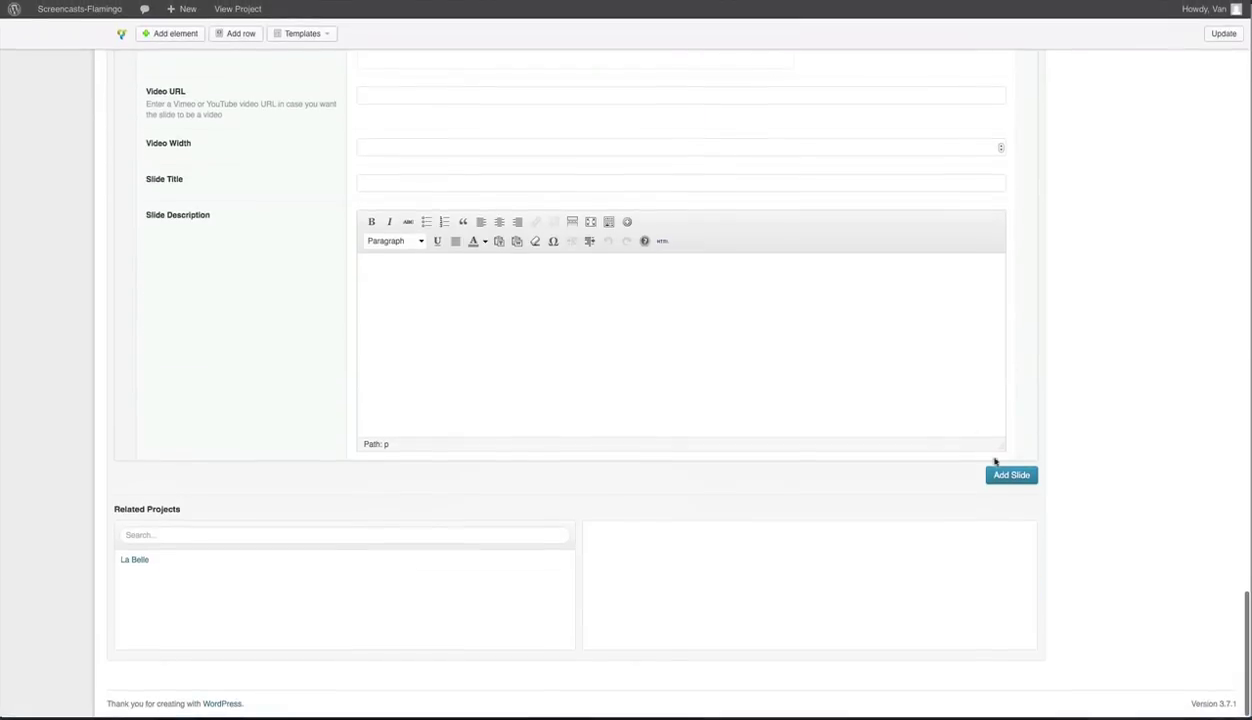
{"action": "left_click", "coordinate": [1011, 475]}
{"action": "scroll", "coordinate": [830, 523], "scroll_direction": "down", "scroll_amount": 4}
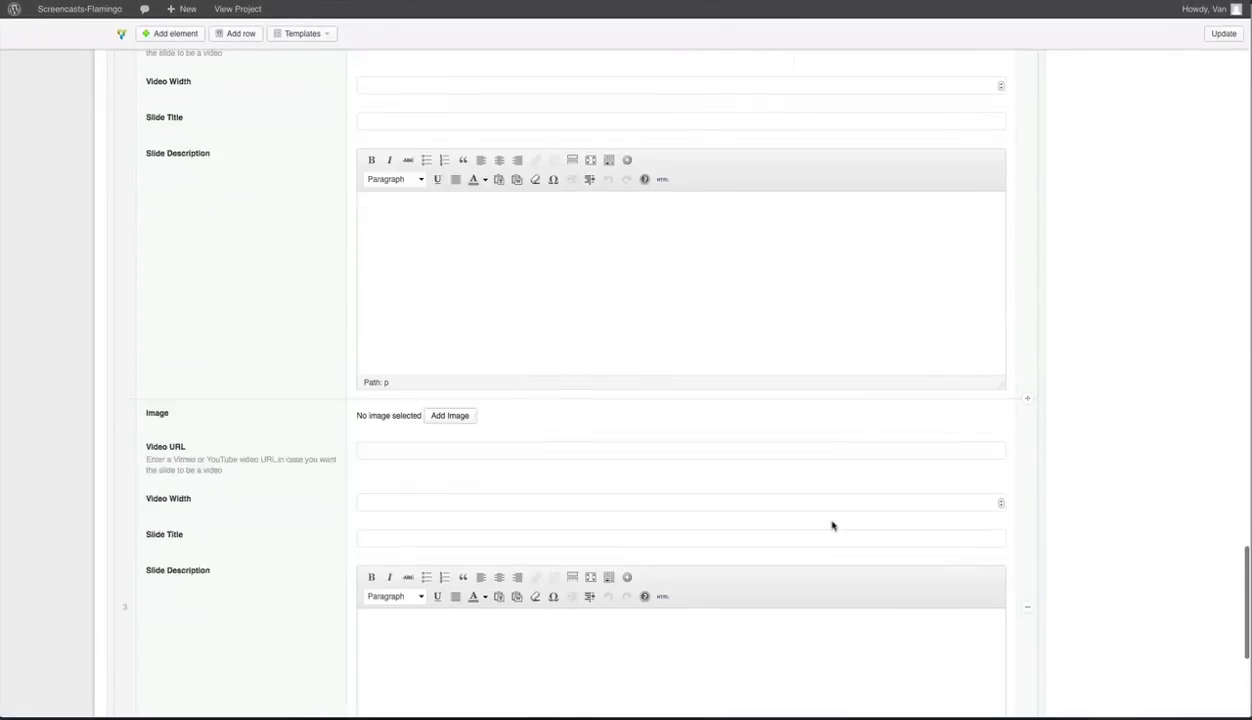
{"action": "left_click", "coordinate": [447, 219]}
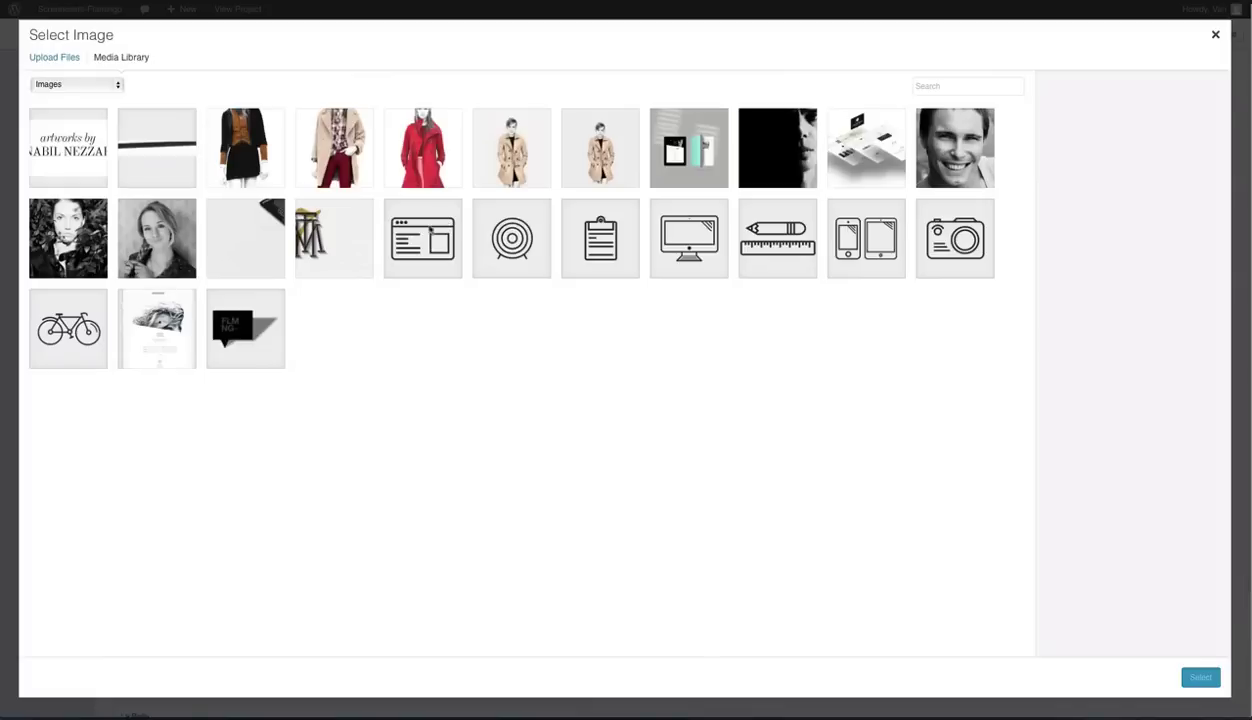
{"action": "left_click", "coordinate": [258, 176]}
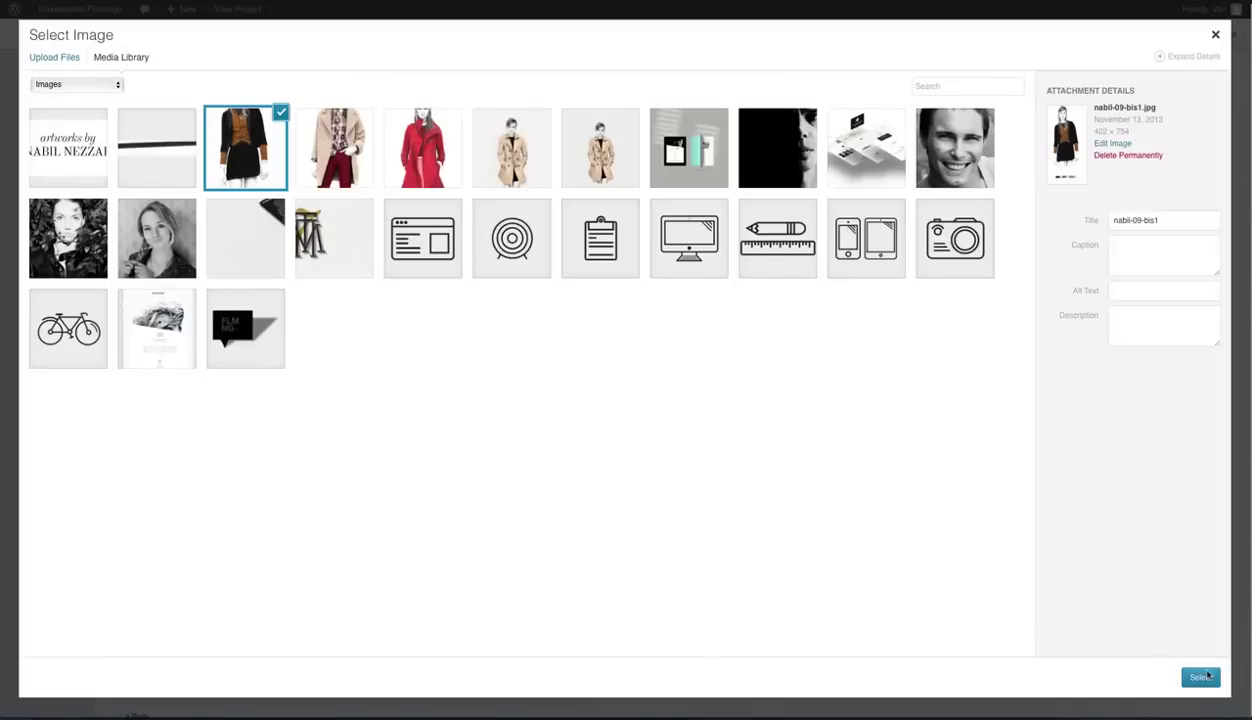
{"action": "left_click", "coordinate": [1200, 677]}
Step: Save the gallery slides by updating the La Belle project, and reload the live project page
{"action": "scroll", "coordinate": [1055, 470], "scroll_direction": "down", "scroll_amount": 5}
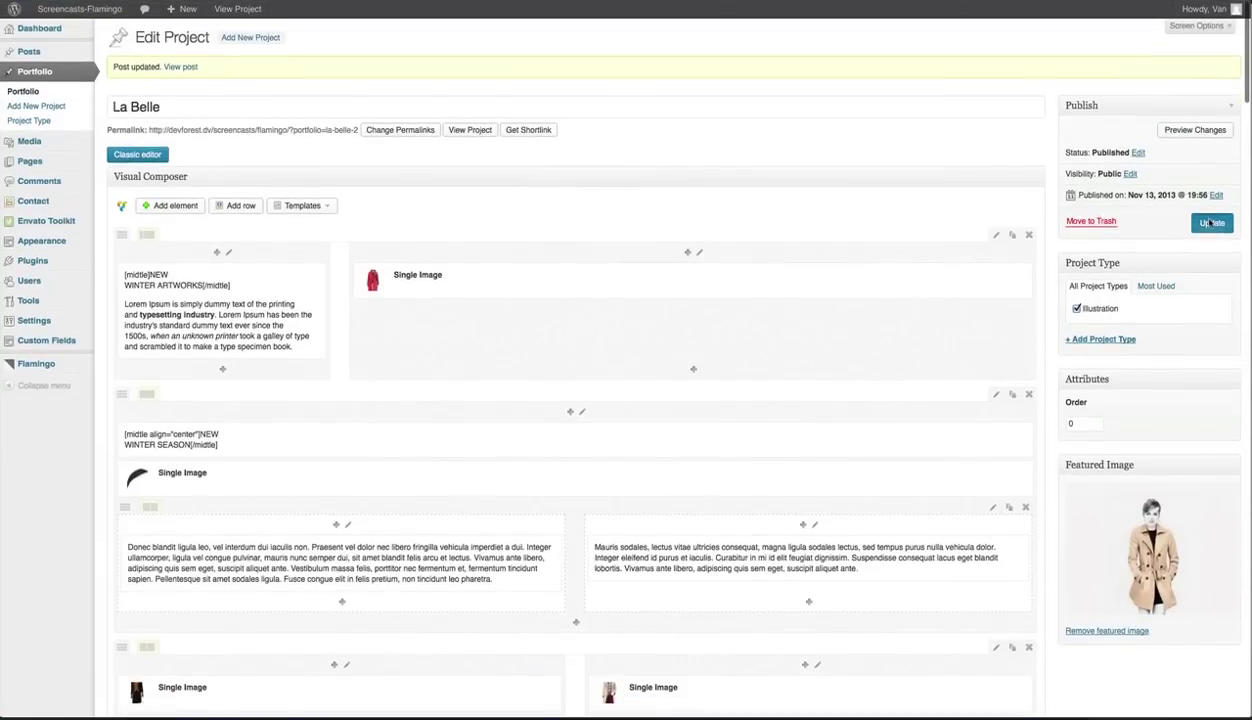
{"action": "left_click", "coordinate": [1210, 222]}
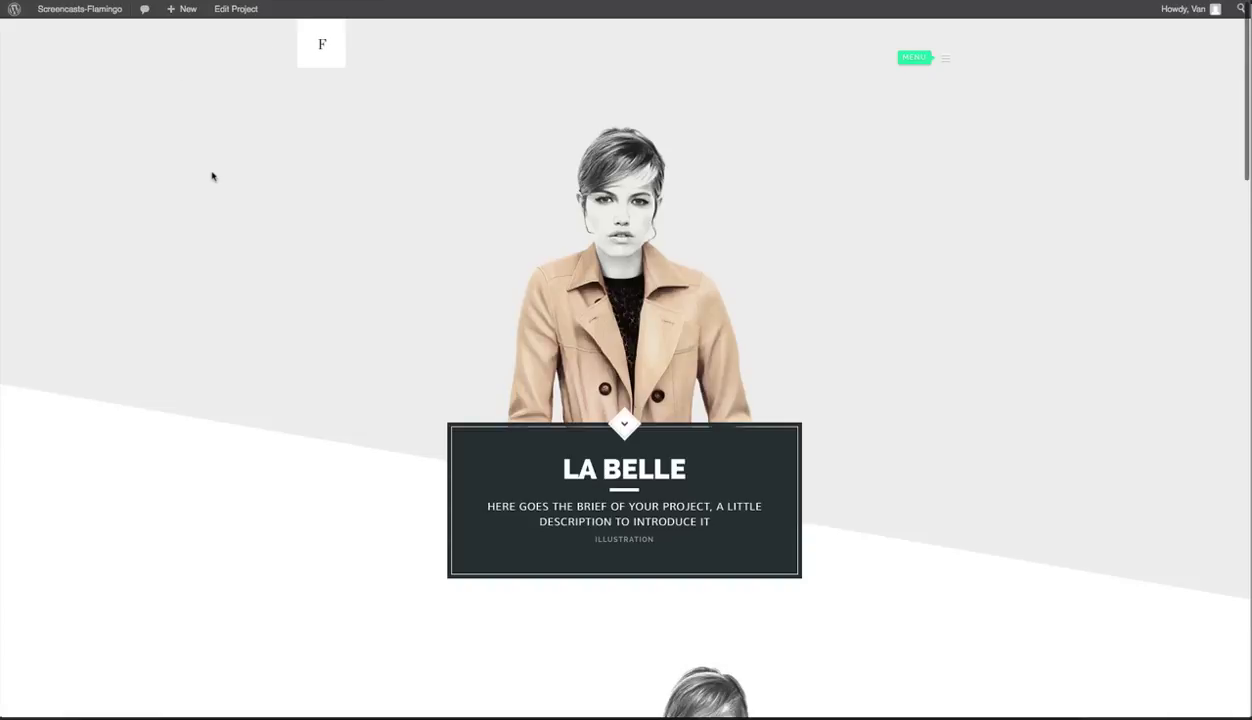
{"action": "key", "text": "super+r"}
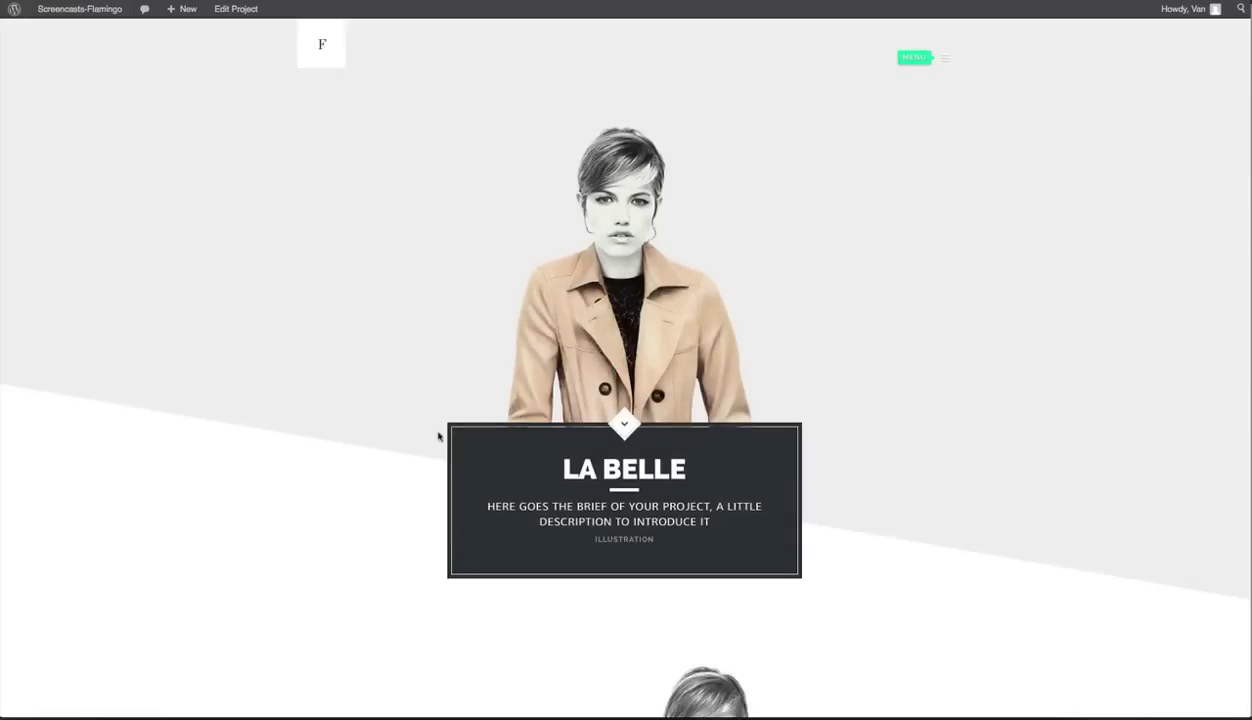
Step: Open the fullscreen gallery on the live La Belle page and browse through its slides and thumbnail strip
{"action": "mouse_move", "coordinate": [624, 428]}
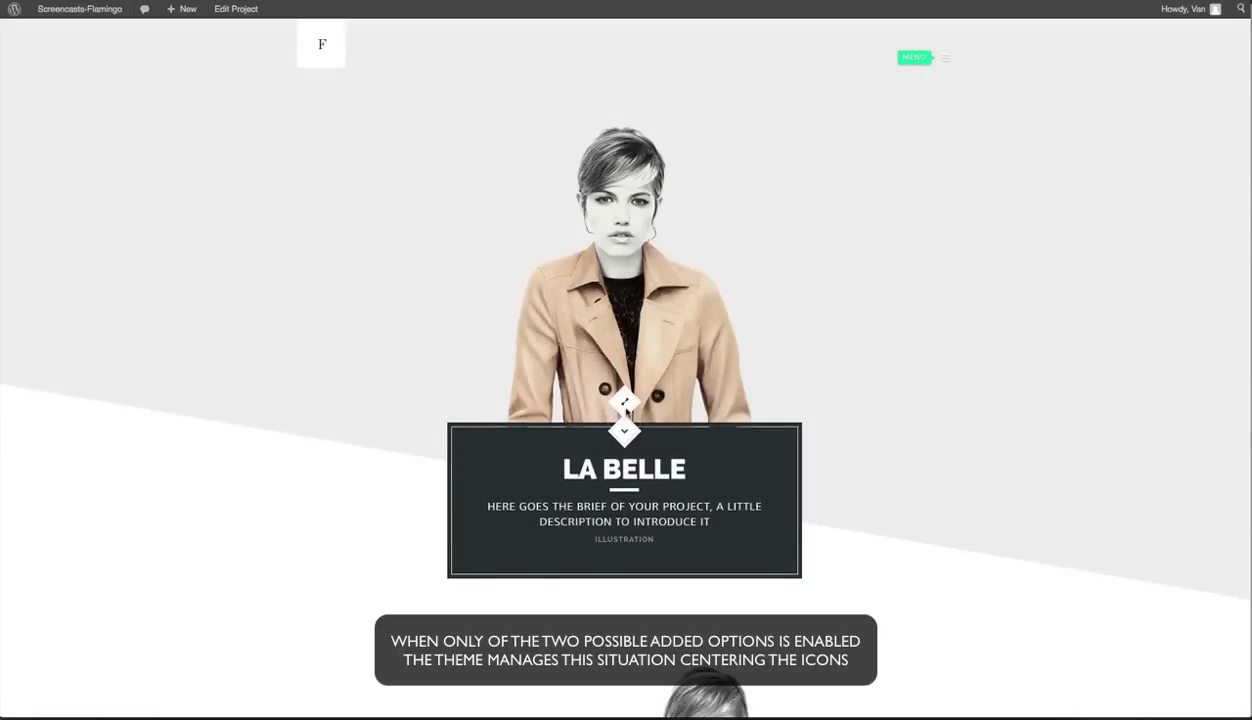
{"action": "left_click", "coordinate": [625, 404]}
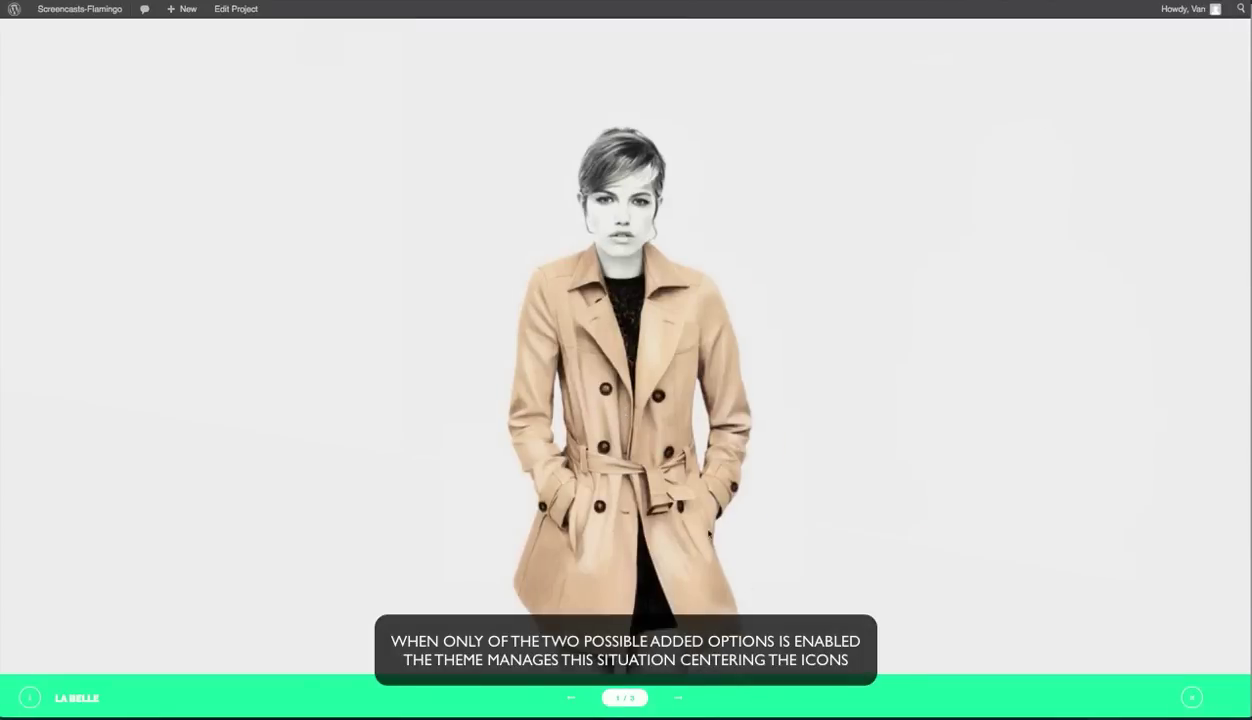
{"action": "left_click", "coordinate": [680, 697]}
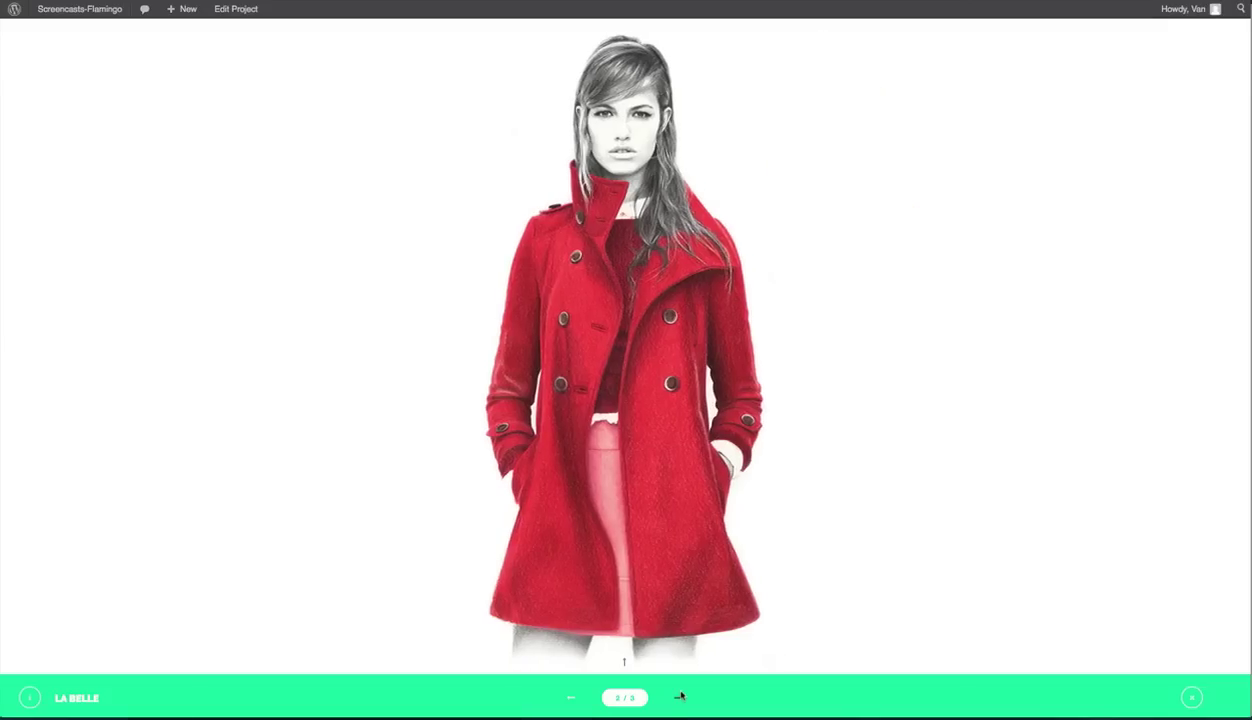
{"action": "left_click", "coordinate": [680, 697]}
{"action": "left_click", "coordinate": [680, 697]}
{"action": "left_click", "coordinate": [676, 696]}
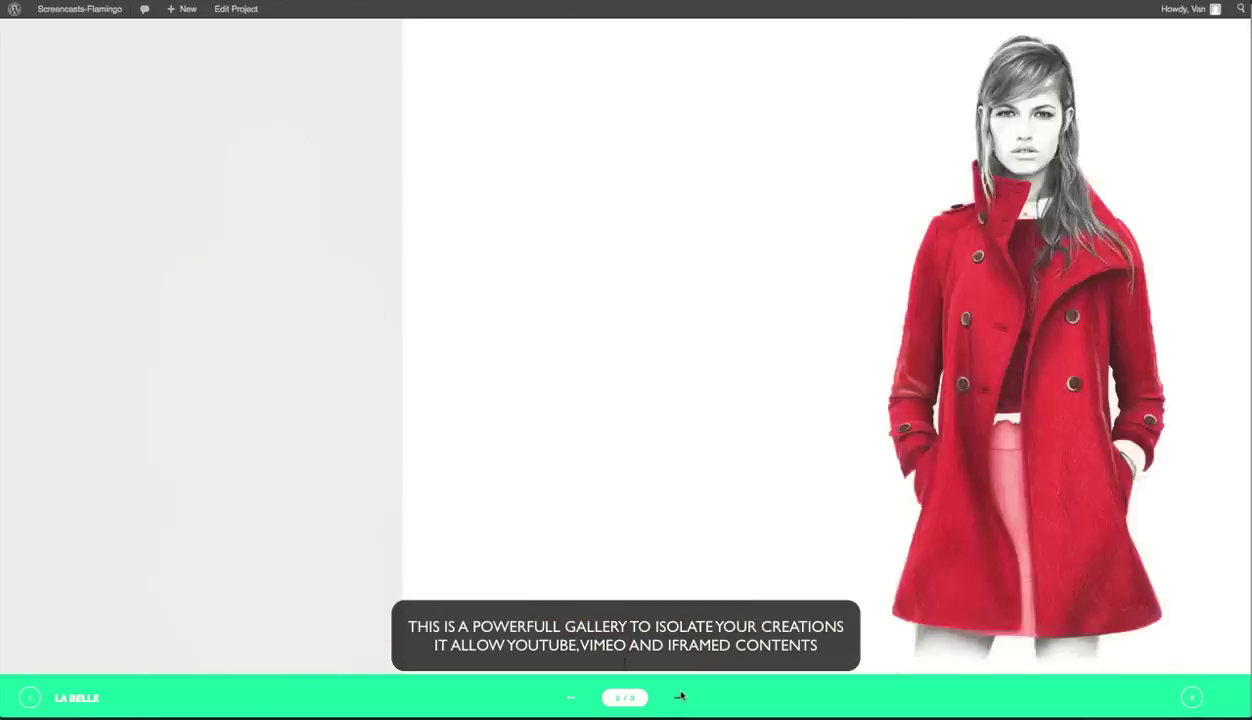
{"action": "mouse_move", "coordinate": [626, 662]}
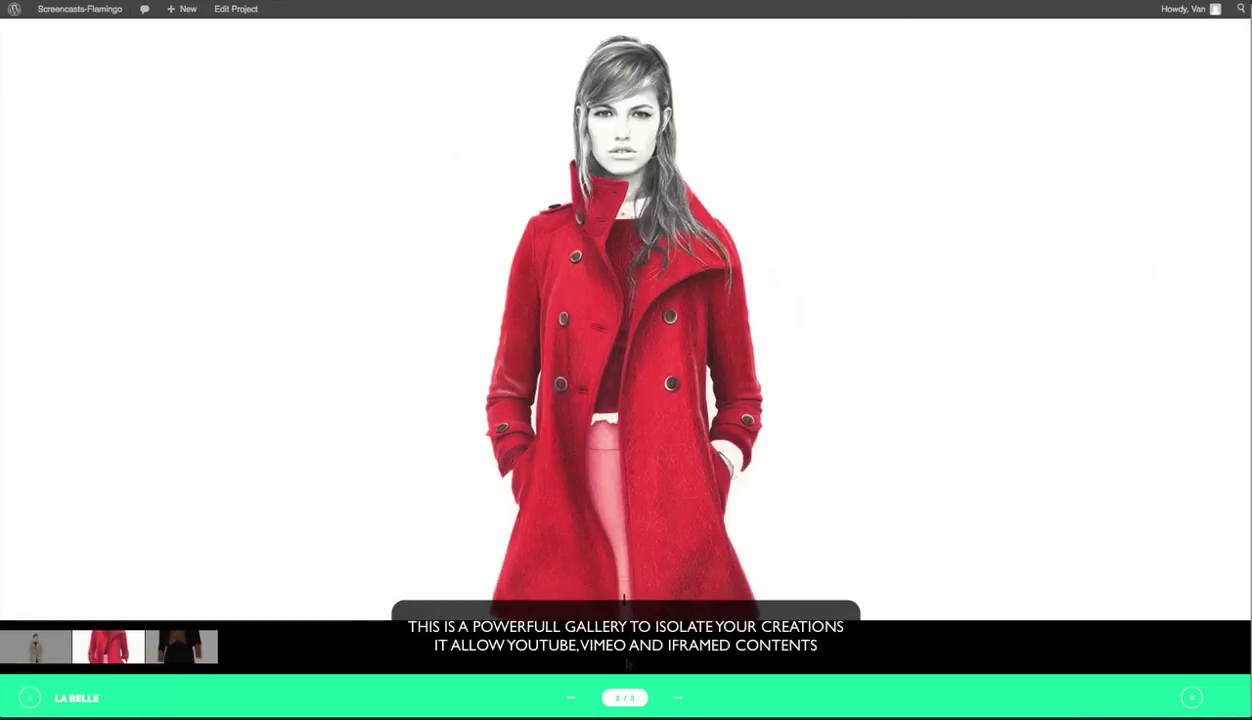
{"action": "left_click", "coordinate": [674, 698]}
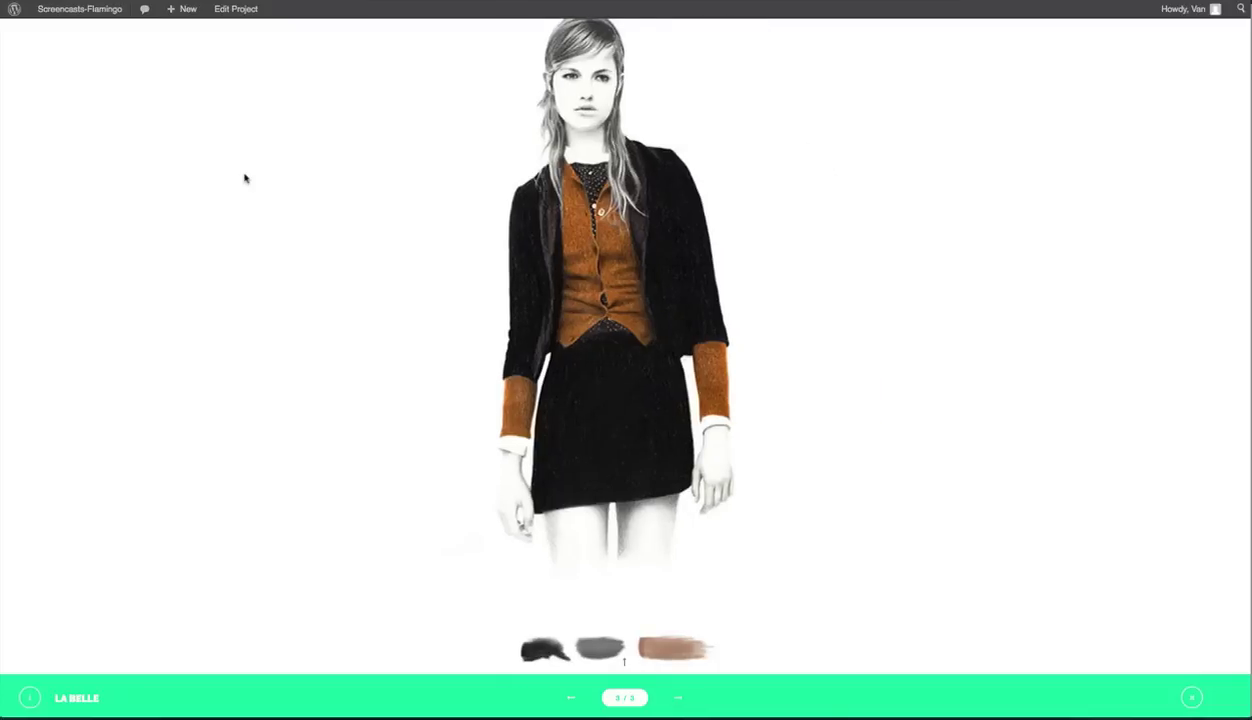
Step: Go back to the WordPress admin and open the Flamingo theme's Portfolio Options
{"action": "left_click", "coordinate": [178, 8]}
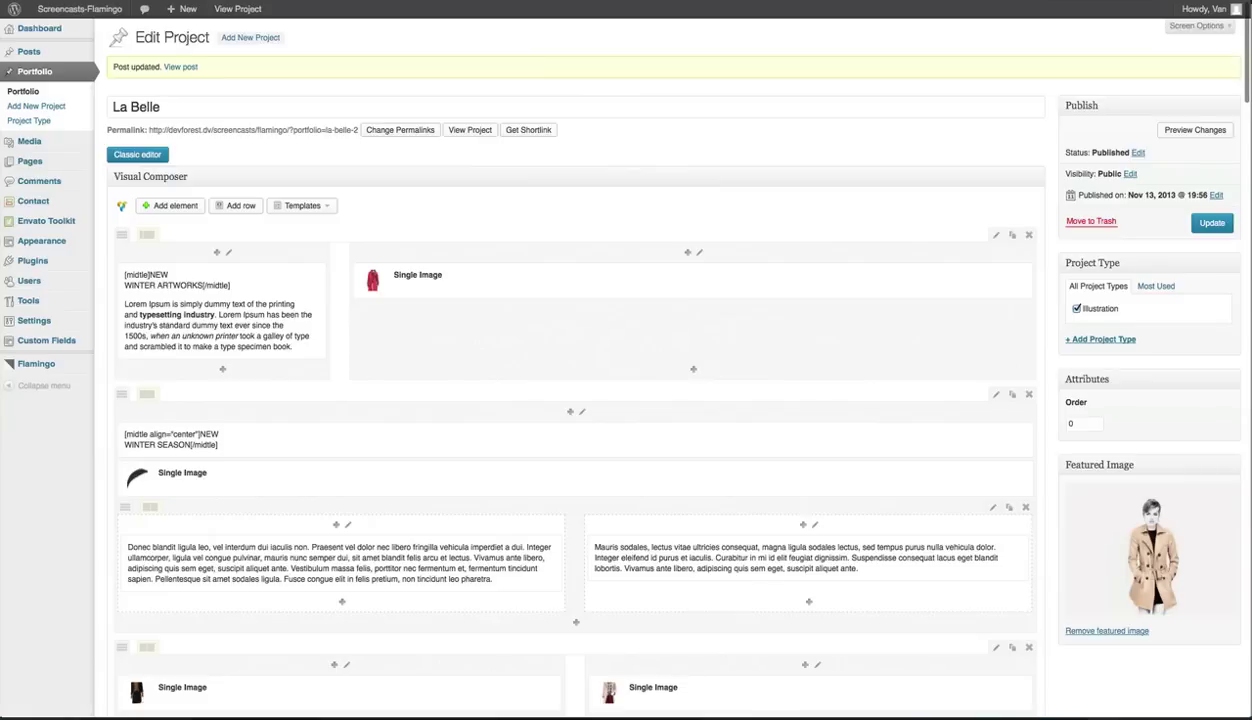
{"action": "mouse_move", "coordinate": [38, 364]}
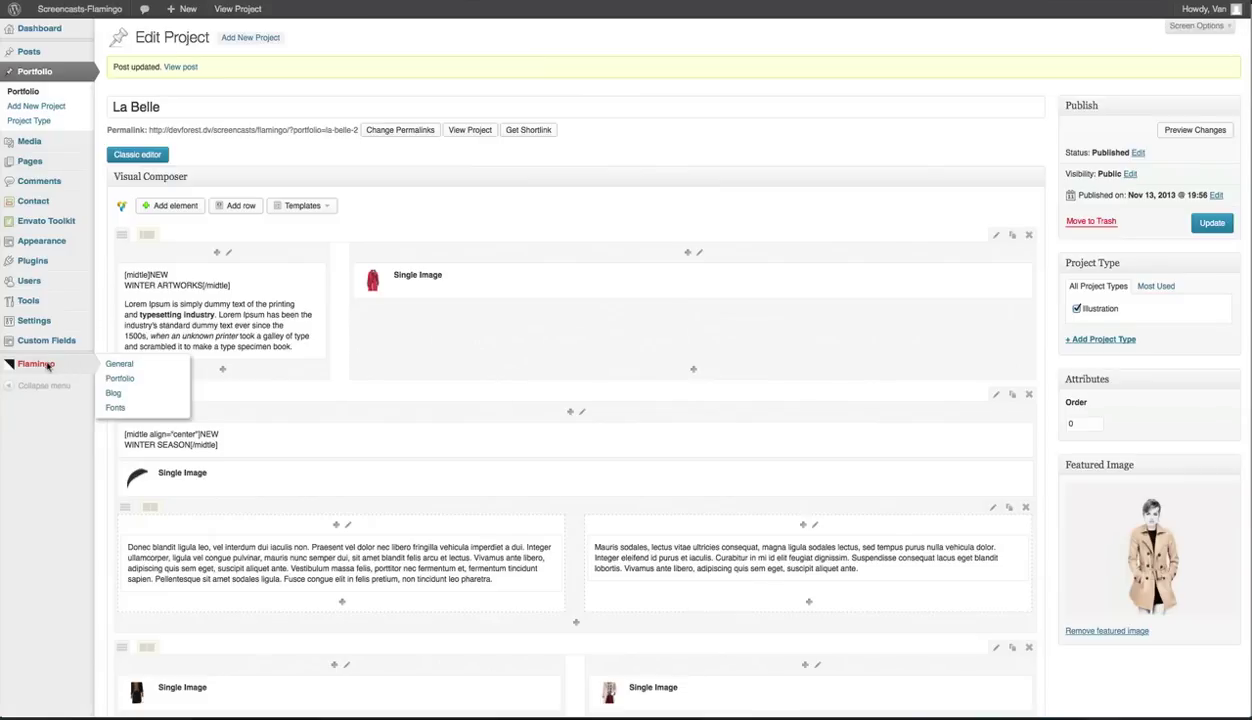
{"action": "left_click", "coordinate": [166, 383]}
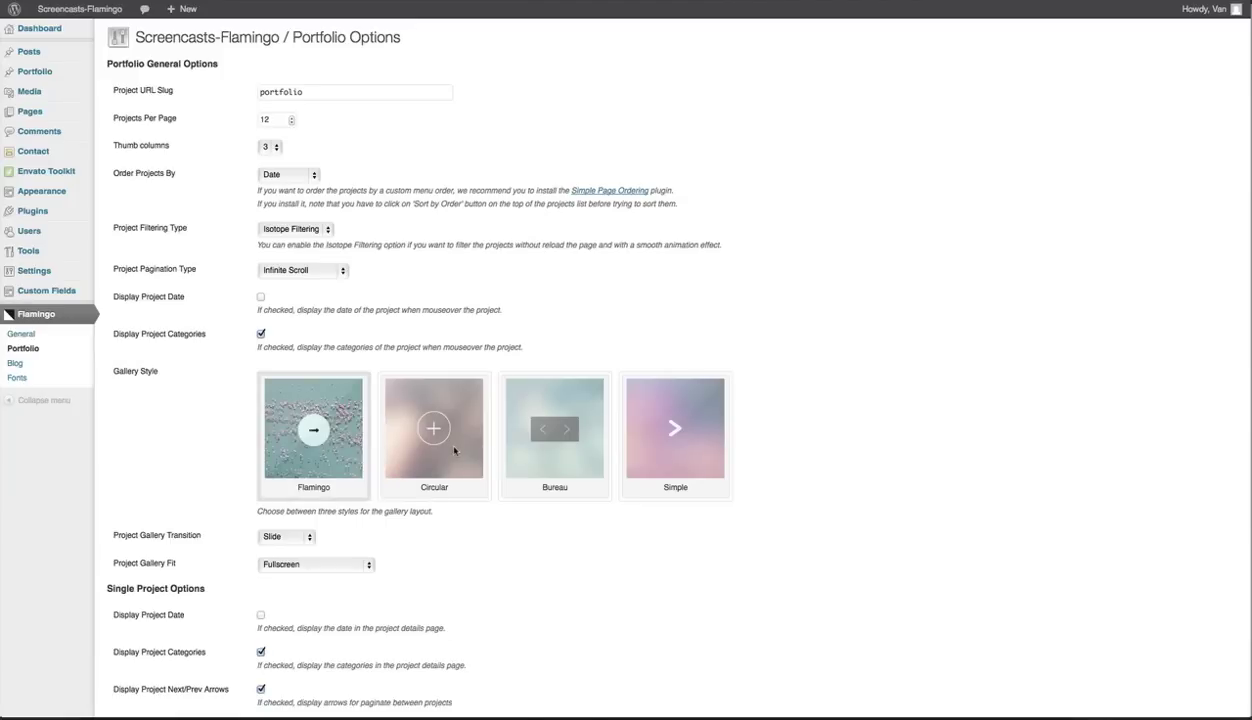
Step: Examine the choices available for Project Gallery Fit and Project Gallery Transition
{"action": "left_click", "coordinate": [340, 564]}
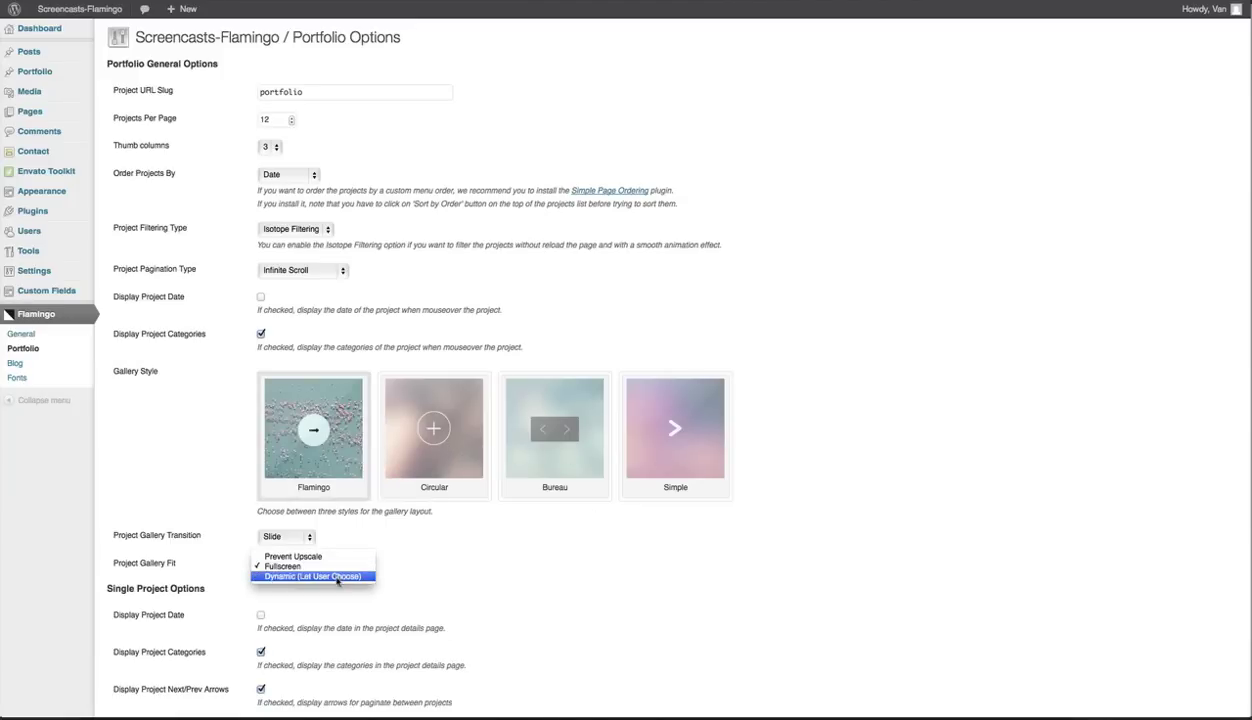
{"action": "left_click", "coordinate": [345, 533]}
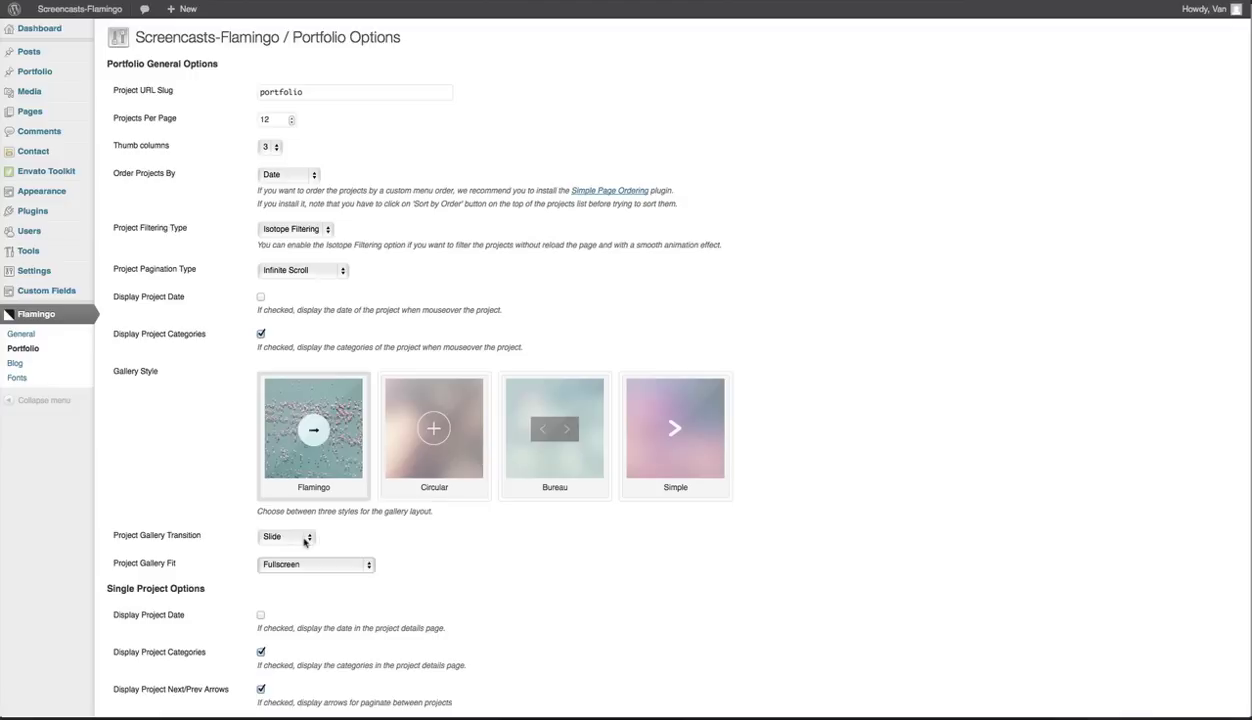
{"action": "left_click", "coordinate": [298, 536]}
{"action": "left_click", "coordinate": [381, 532]}
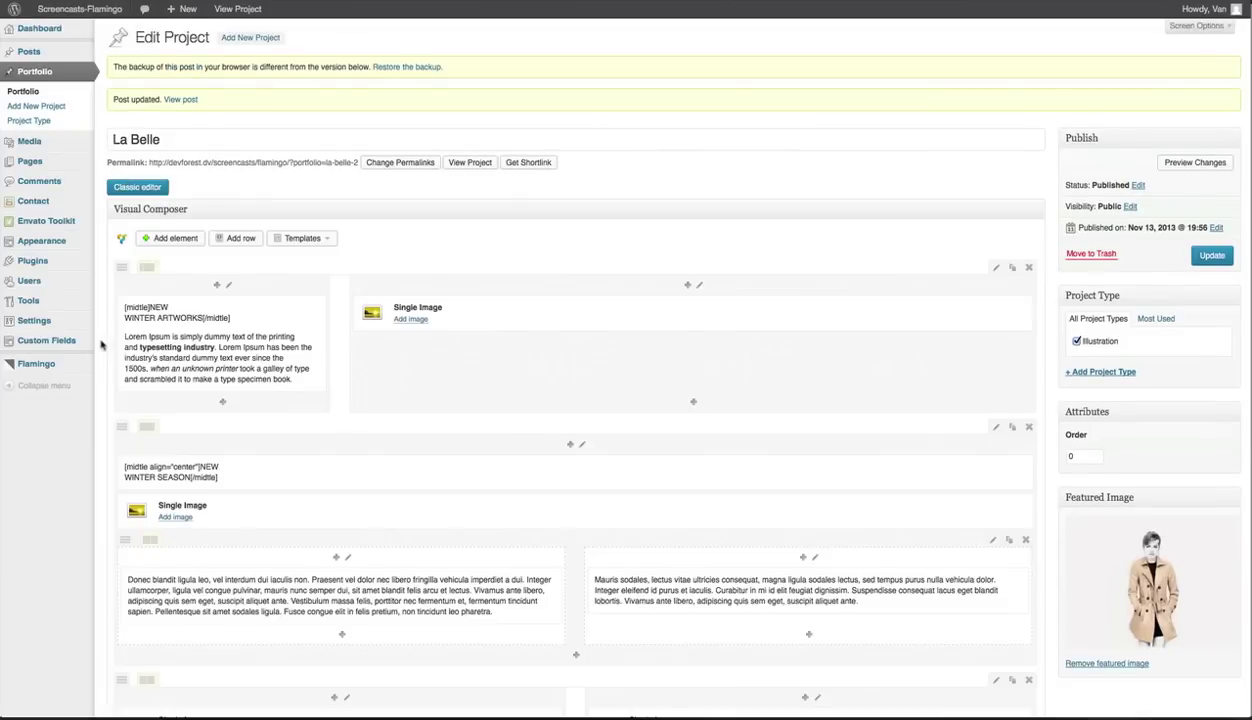
Step: Add La Belle as a related project in the settings of the La Belle project
{"action": "scroll", "coordinate": [101, 345], "scroll_direction": "down", "scroll_amount": 20}
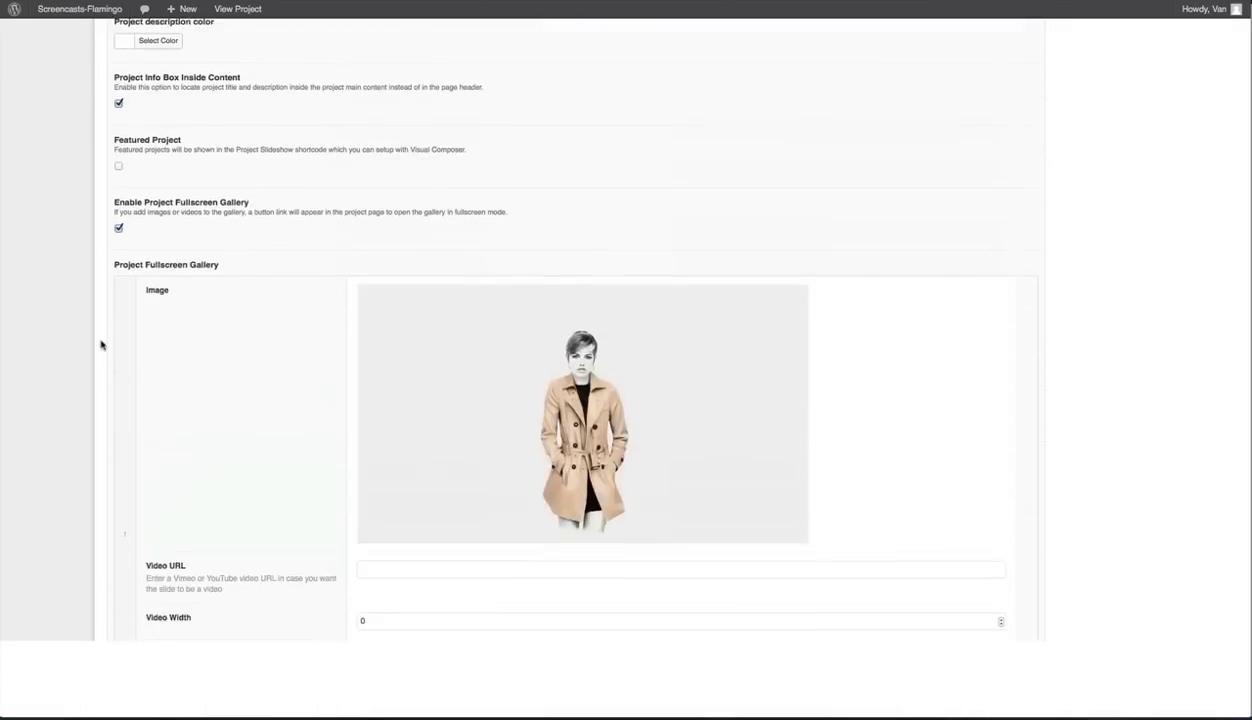
{"action": "scroll", "coordinate": [101, 345], "scroll_direction": "down", "scroll_amount": 5}
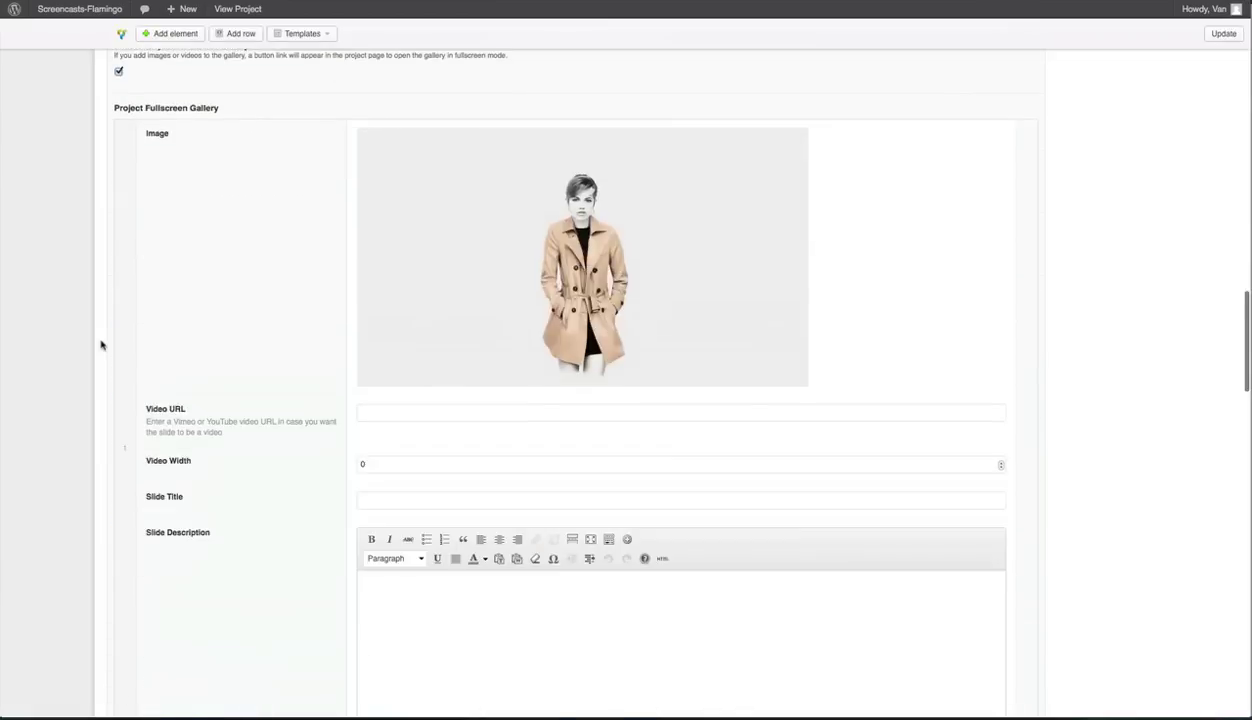
{"action": "scroll", "coordinate": [101, 345], "scroll_direction": "down", "scroll_amount": 20}
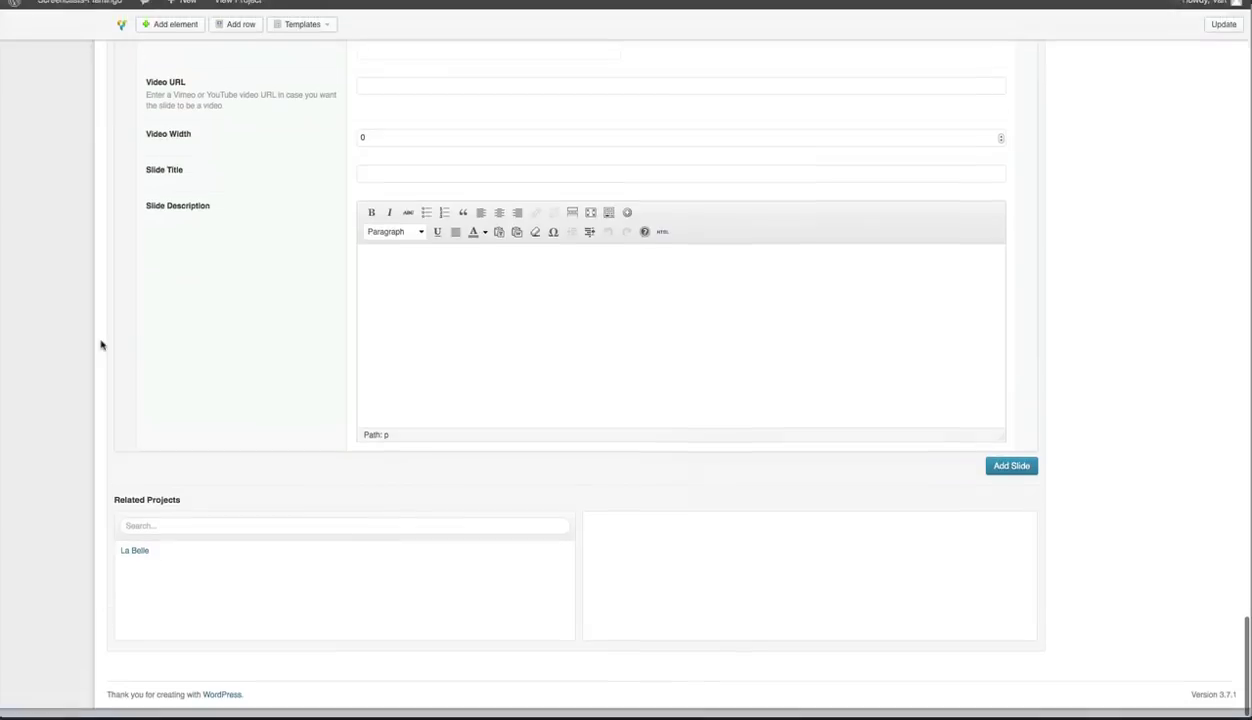
{"action": "left_click", "coordinate": [137, 561]}
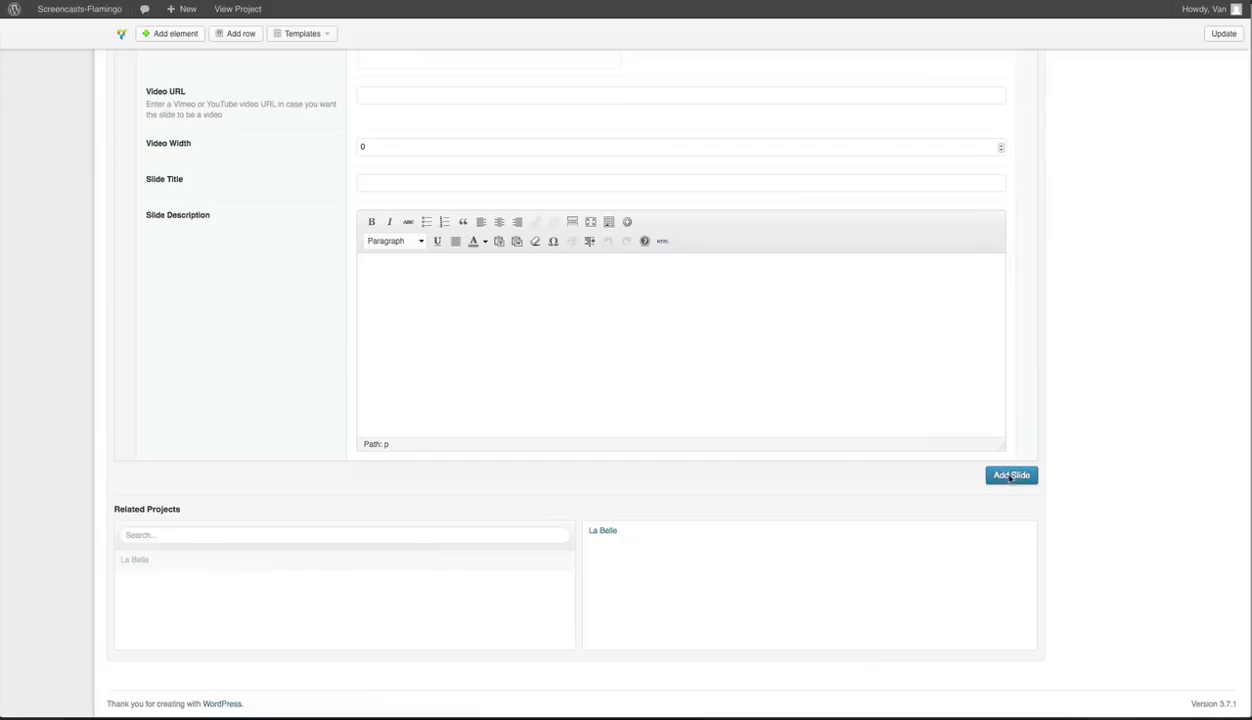
{"action": "left_click", "coordinate": [1011, 476]}
{"action": "scroll", "coordinate": [1020, 520], "scroll_direction": "down", "scroll_amount": 5}
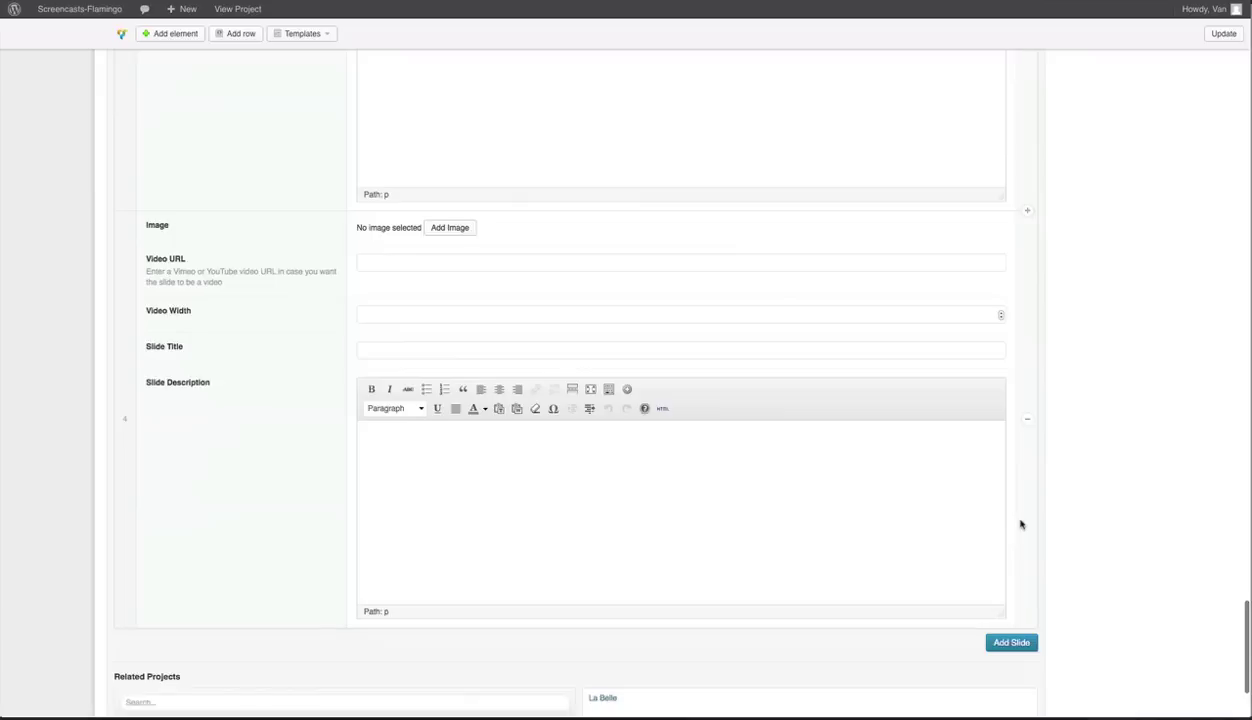
{"action": "left_click", "coordinate": [1027, 358]}
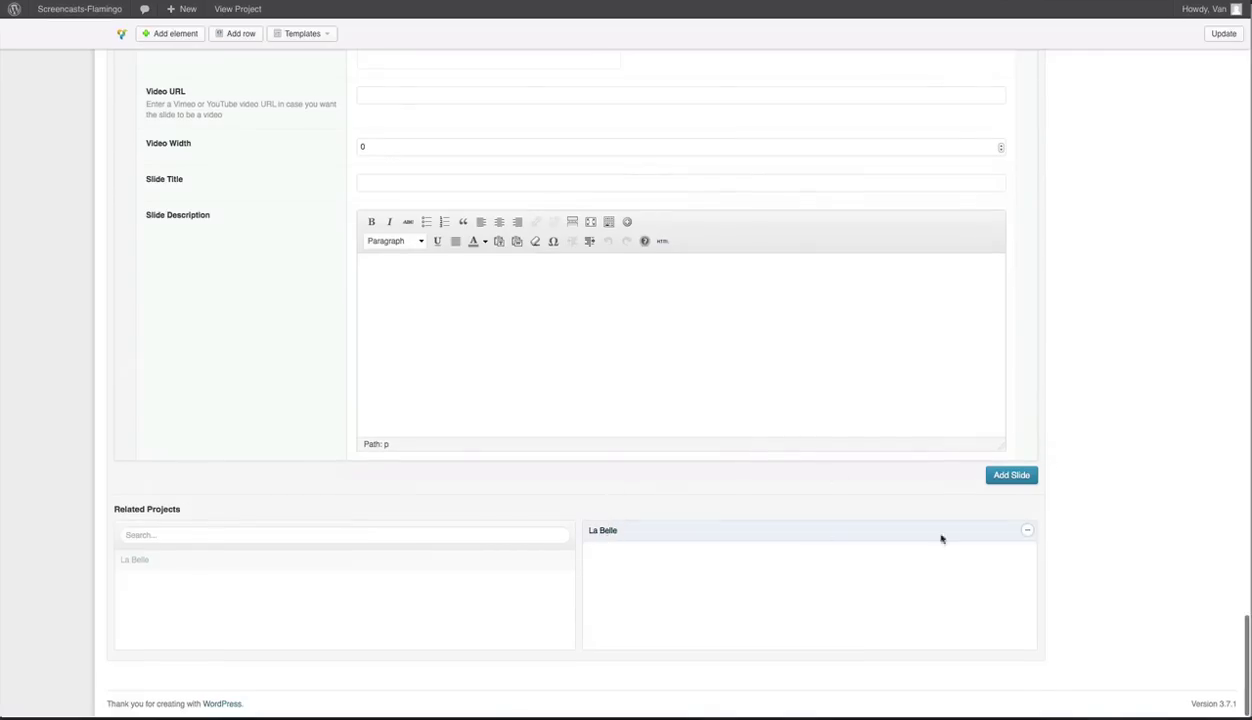
Step: Update the La Belle project to save its related project
{"action": "scroll", "coordinate": [1129, 291], "scroll_direction": "up", "scroll_amount": 15}
{"action": "scroll", "coordinate": [1129, 291], "scroll_direction": "up", "scroll_amount": 10}
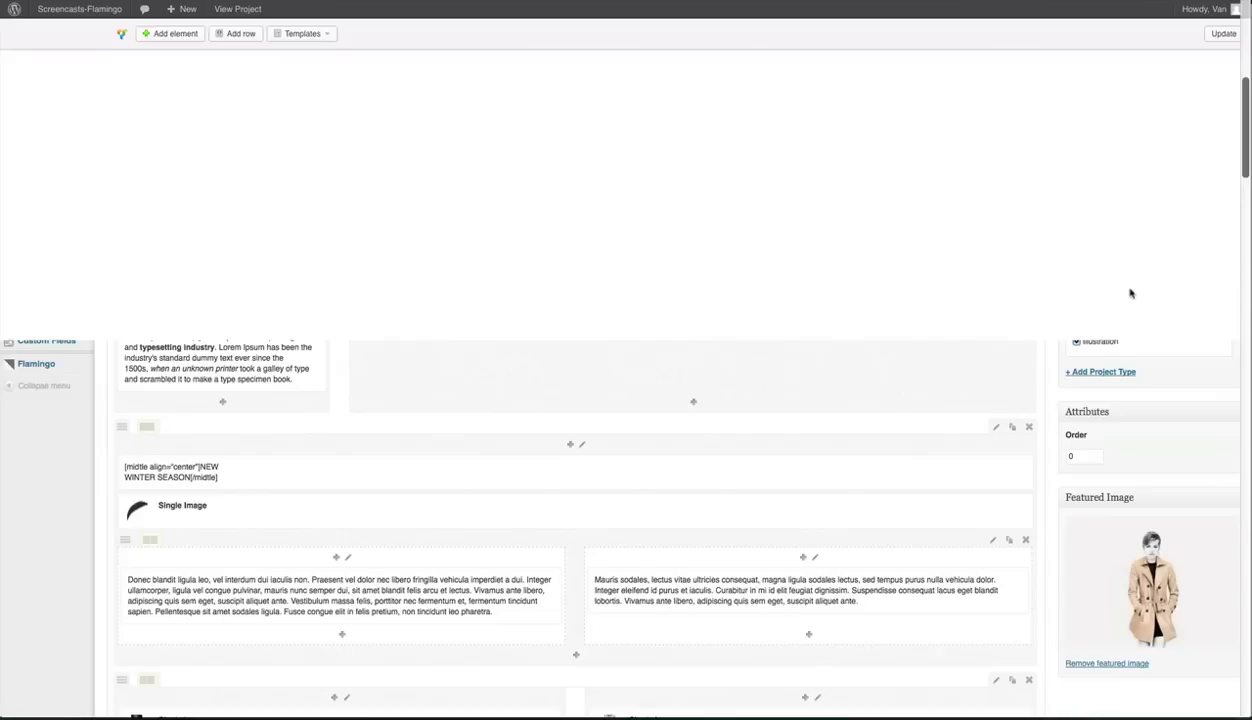
{"action": "left_click", "coordinate": [1212, 256]}
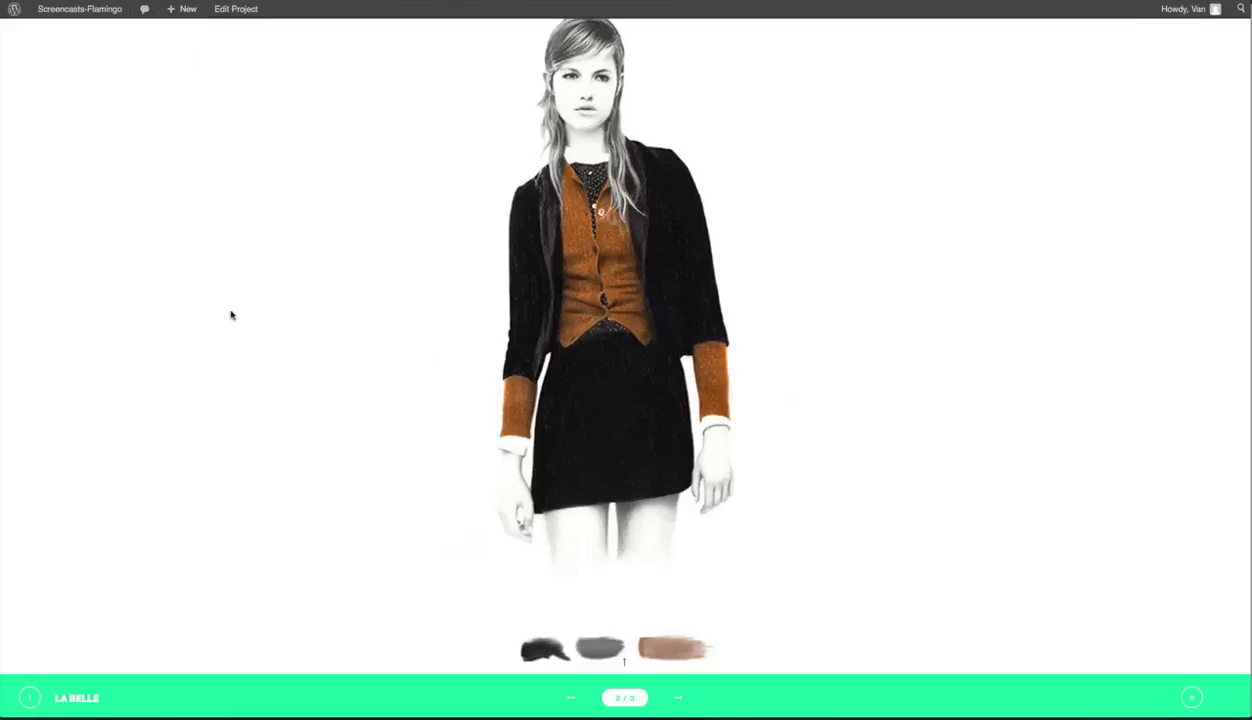
Step: On the live La Belle page, close the fullscreen gallery, then view and close the related projects overlay
{"action": "left_click", "coordinate": [230, 315]}
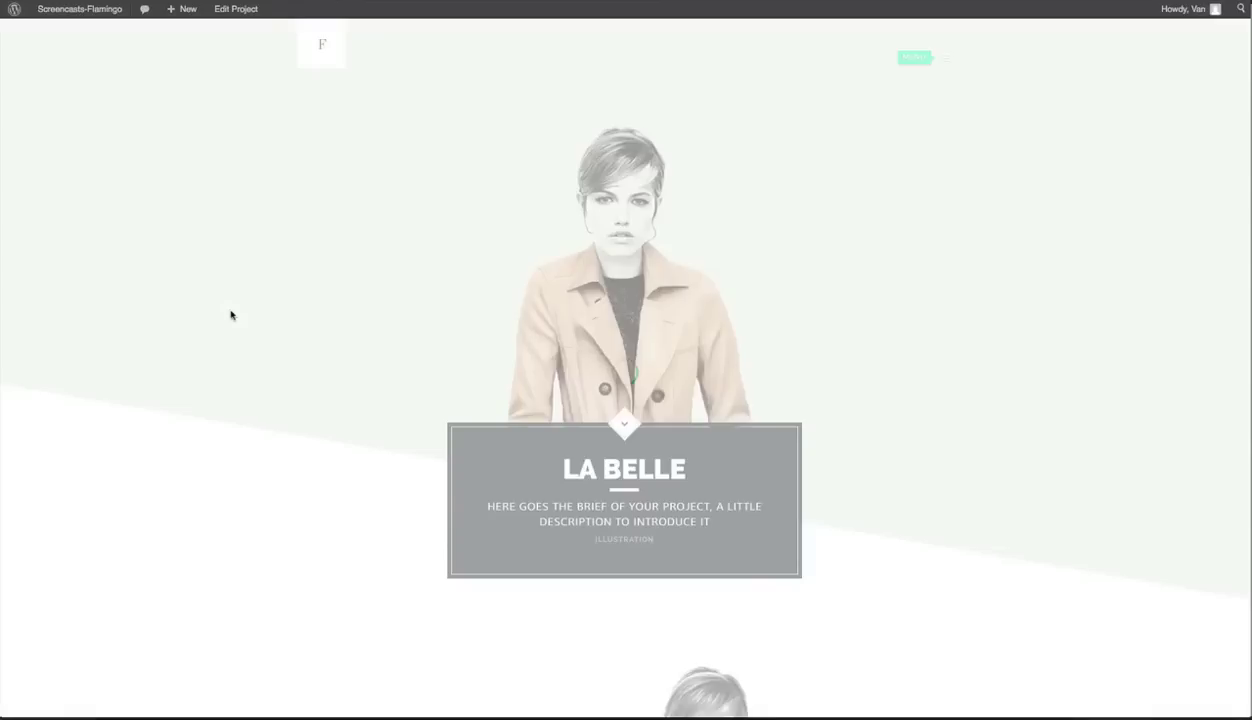
{"action": "mouse_move", "coordinate": [624, 432]}
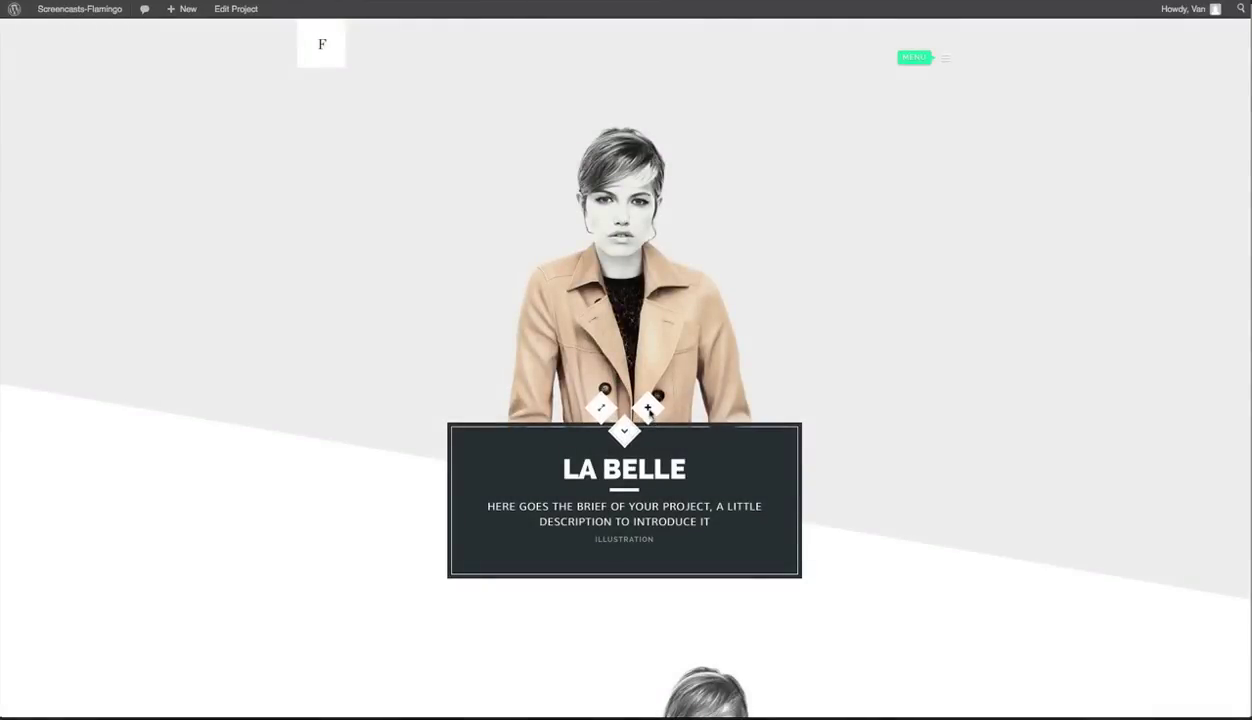
{"action": "left_click", "coordinate": [649, 410]}
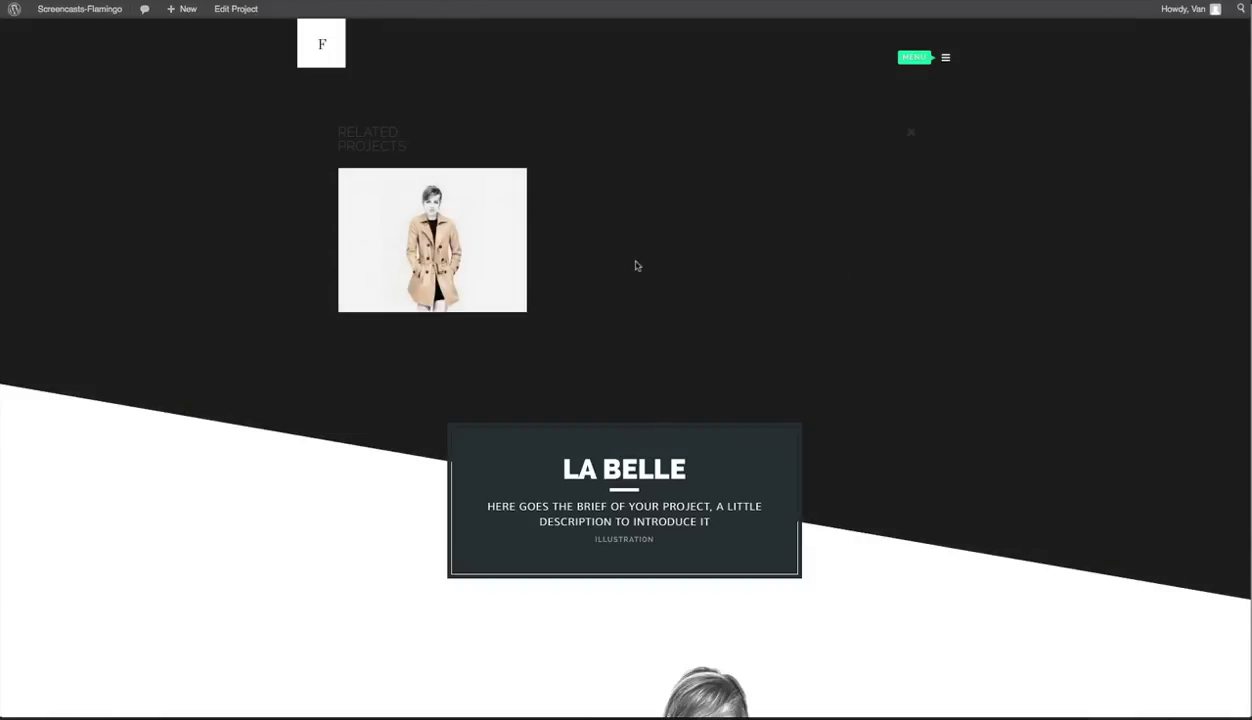
{"action": "left_click", "coordinate": [911, 136]}
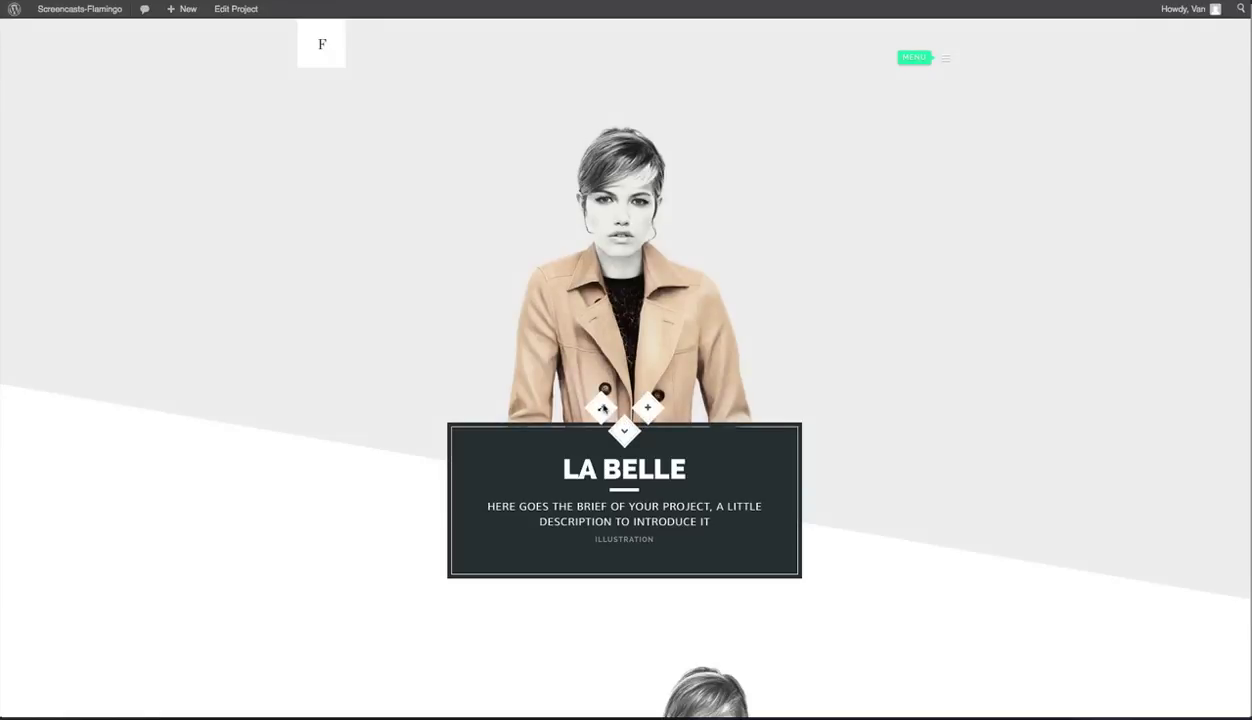
Step: Browse the slides of the live fullscreen gallery, show the project description box, and leave the gallery
{"action": "left_click", "coordinate": [601, 408]}
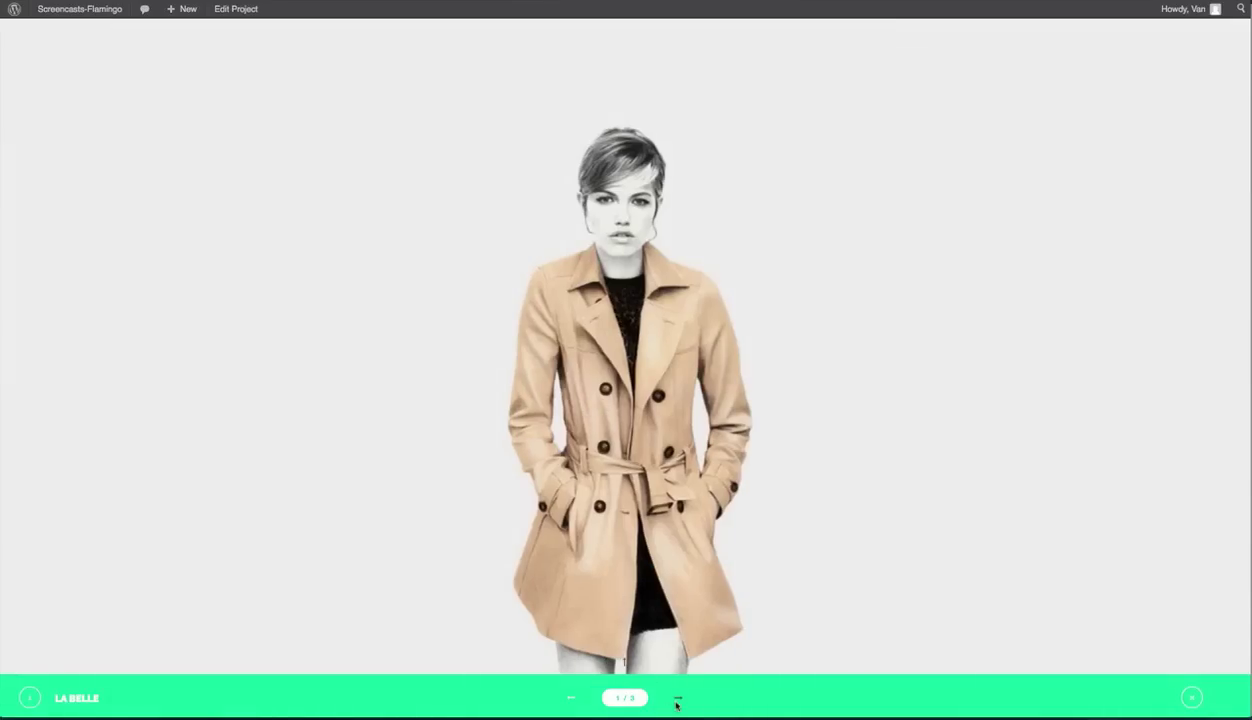
{"action": "left_click", "coordinate": [676, 704]}
{"action": "left_click", "coordinate": [676, 704]}
{"action": "left_click", "coordinate": [676, 704]}
{"action": "left_click", "coordinate": [1190, 697]}
{"action": "left_click", "coordinate": [29, 698]}
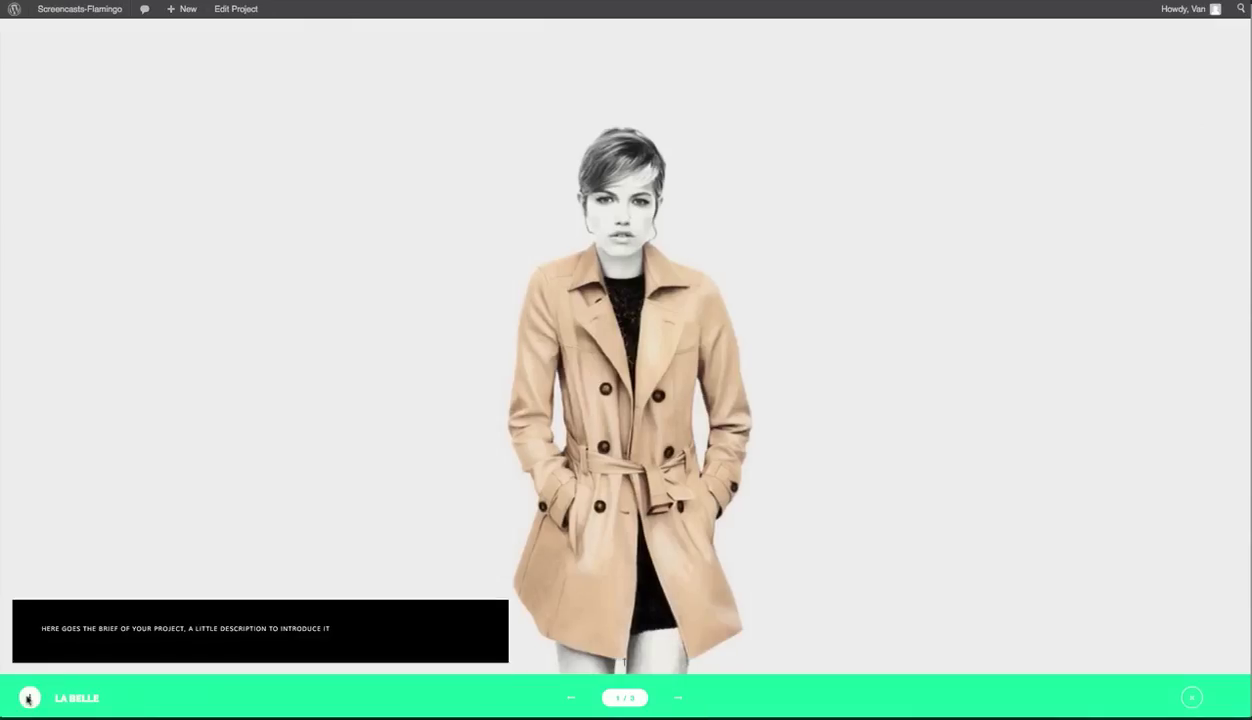
{"action": "left_click", "coordinate": [1193, 698]}
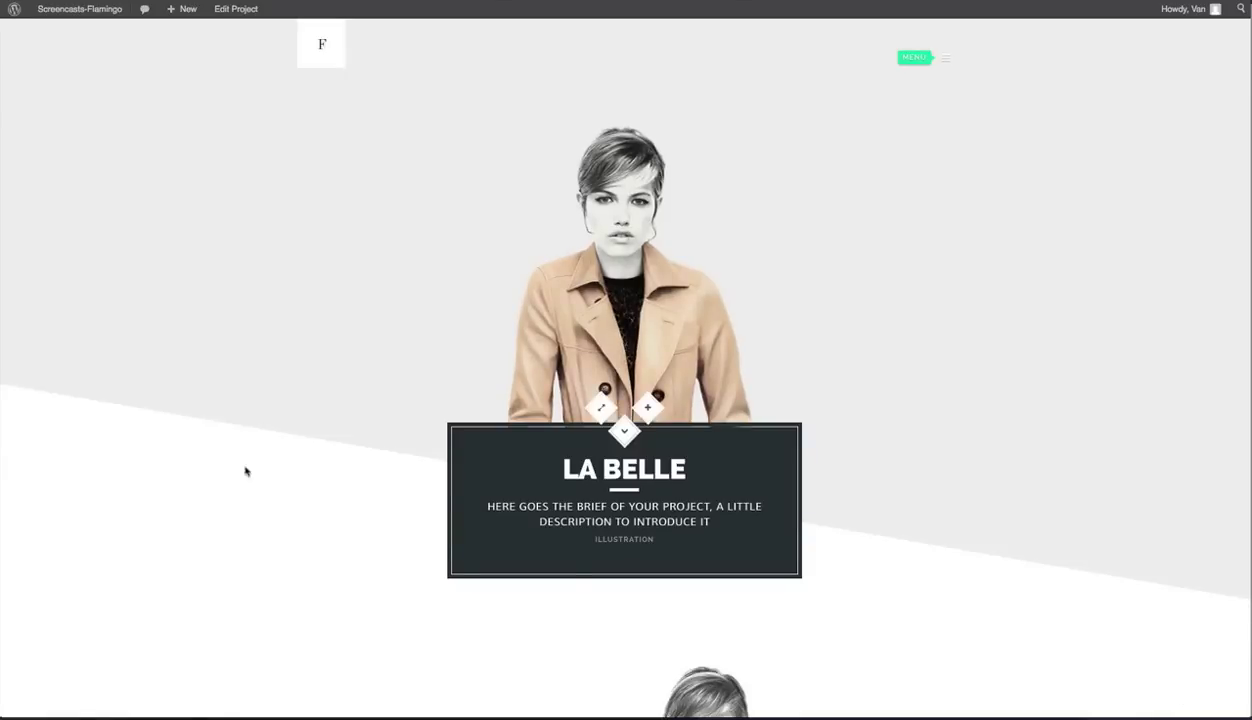
Step: Look through the content of the live La Belle page and the Works portfolio page
{"action": "scroll", "coordinate": [239, 472], "scroll_direction": "down", "scroll_amount": 20}
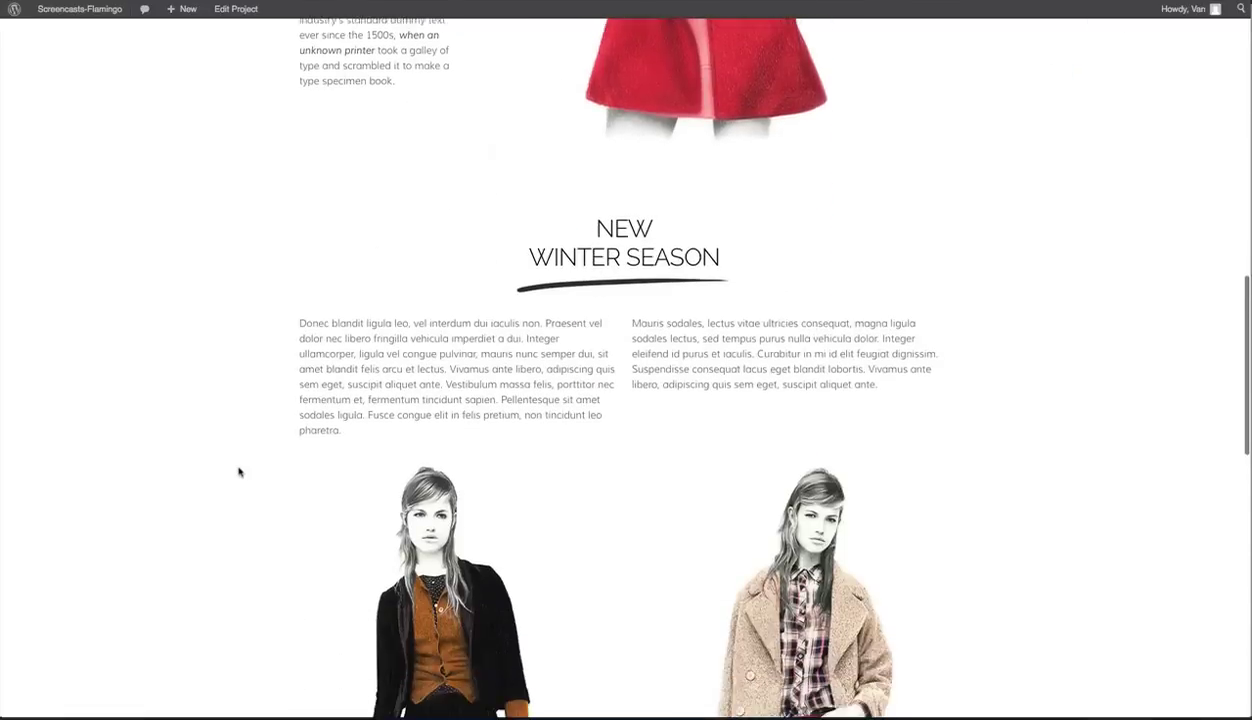
{"action": "scroll", "coordinate": [239, 472], "scroll_direction": "down", "scroll_amount": 5}
{"action": "scroll", "coordinate": [239, 472], "scroll_direction": "up", "scroll_amount": 20}
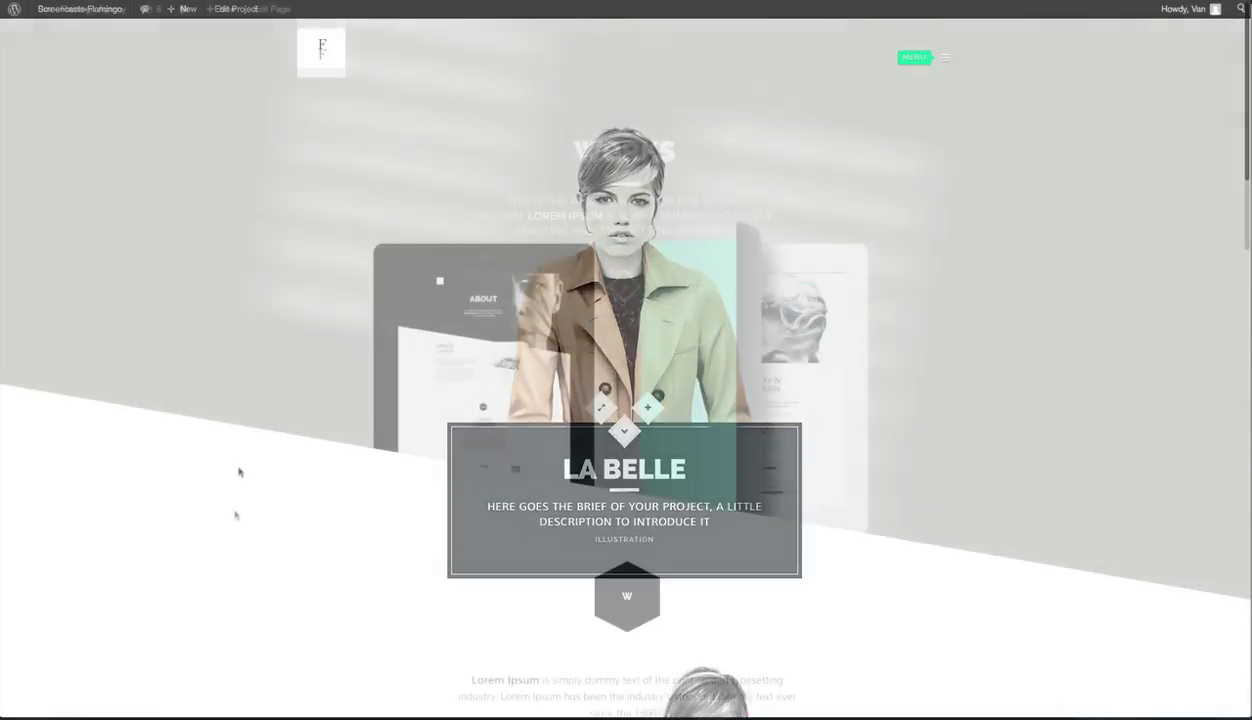
{"action": "scroll", "coordinate": [237, 500], "scroll_direction": "down", "scroll_amount": 6}
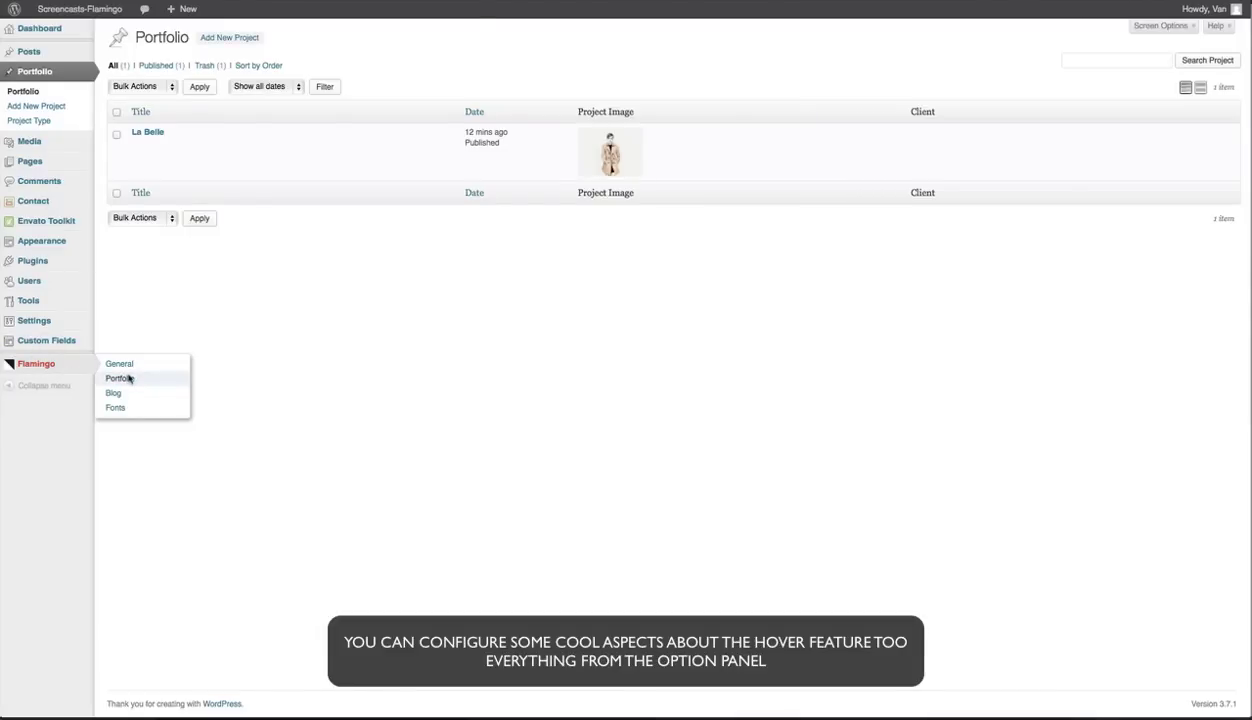
Step: Open the Flamingo theme's Portfolio Options and set Thumbs Background Type to Pattern Image
{"action": "left_click", "coordinate": [119, 378]}
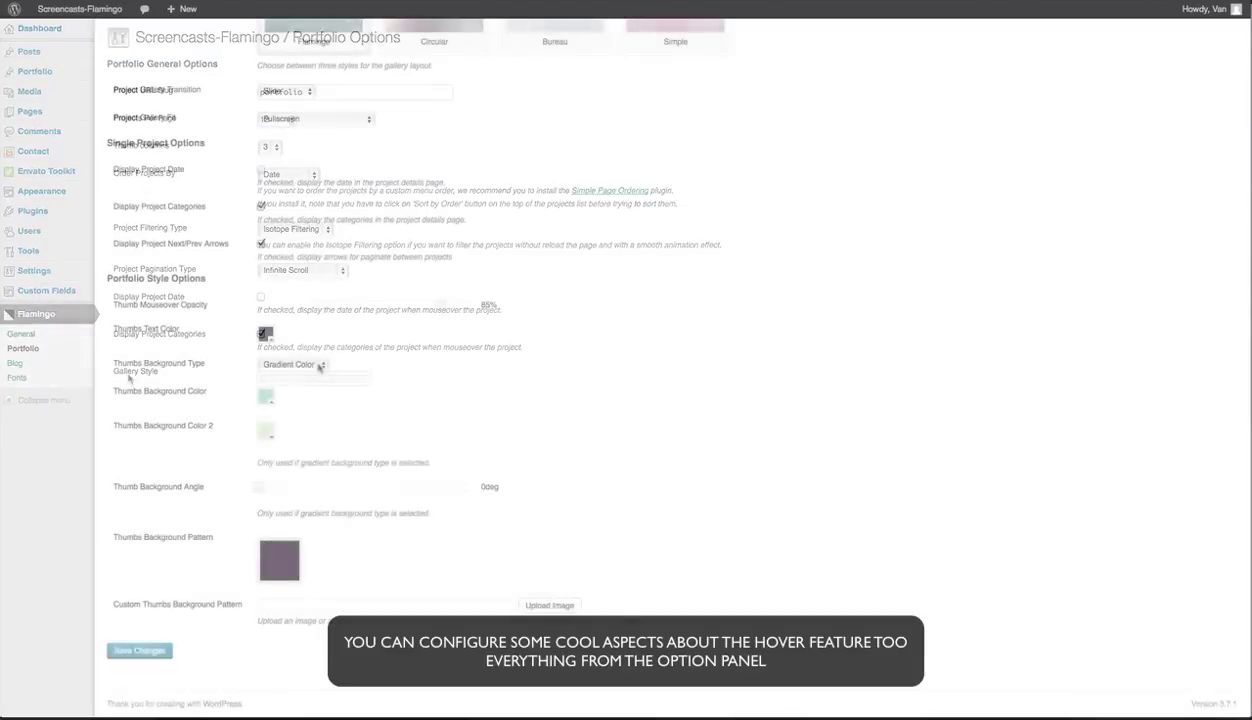
{"action": "left_click", "coordinate": [320, 367]}
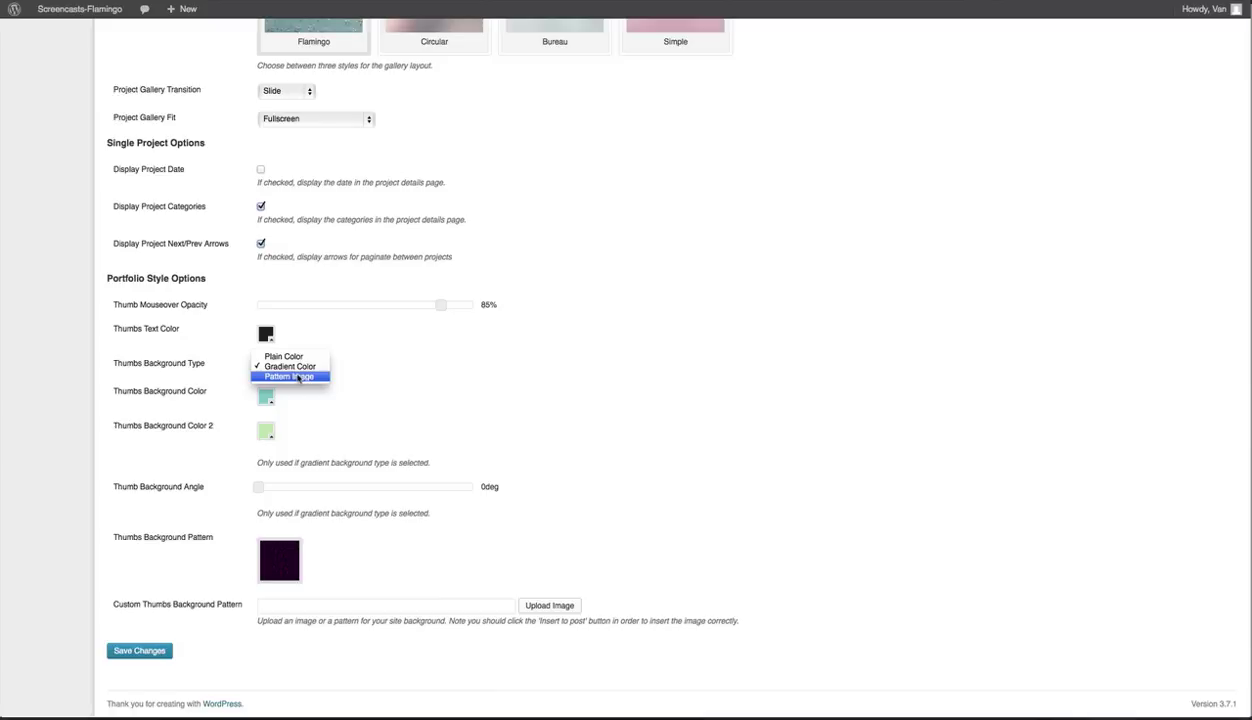
{"action": "left_click", "coordinate": [298, 377]}
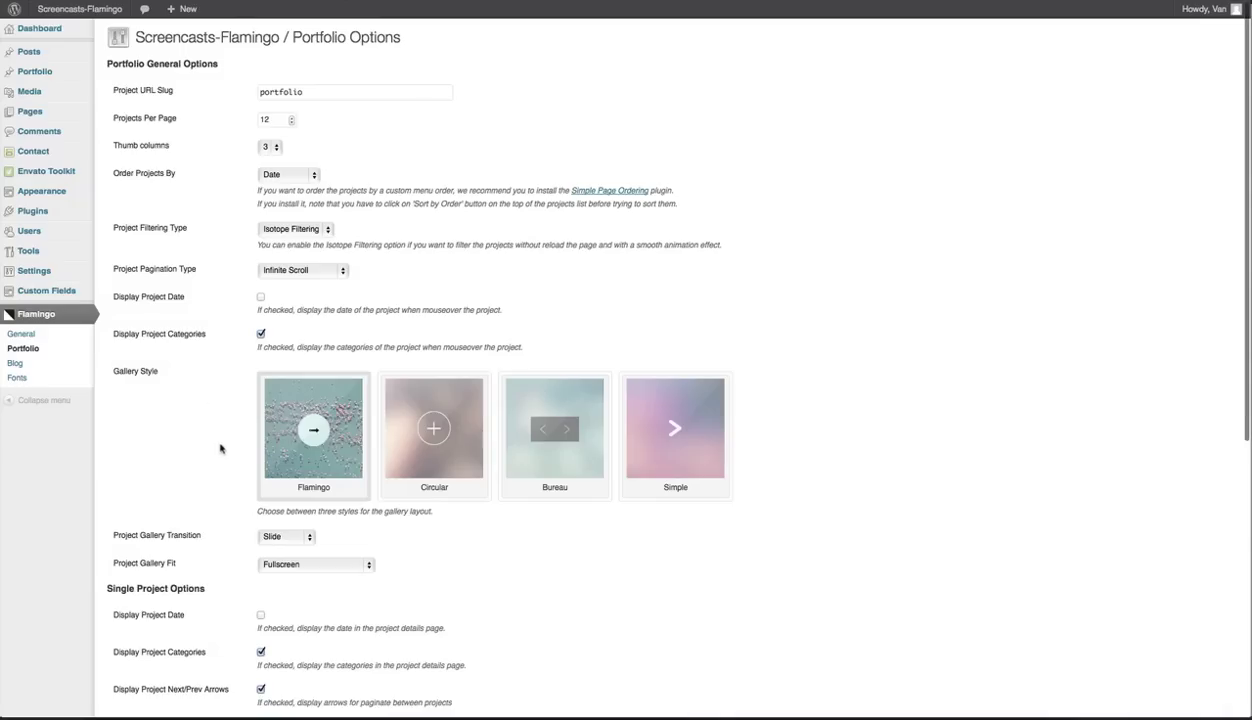
Step: In the Portfolio Style Options, set Thumbs Text Color to near-white and Thumbs Background Type to Gradient Color
{"action": "scroll", "coordinate": [221, 448], "scroll_direction": "down", "scroll_amount": 5}
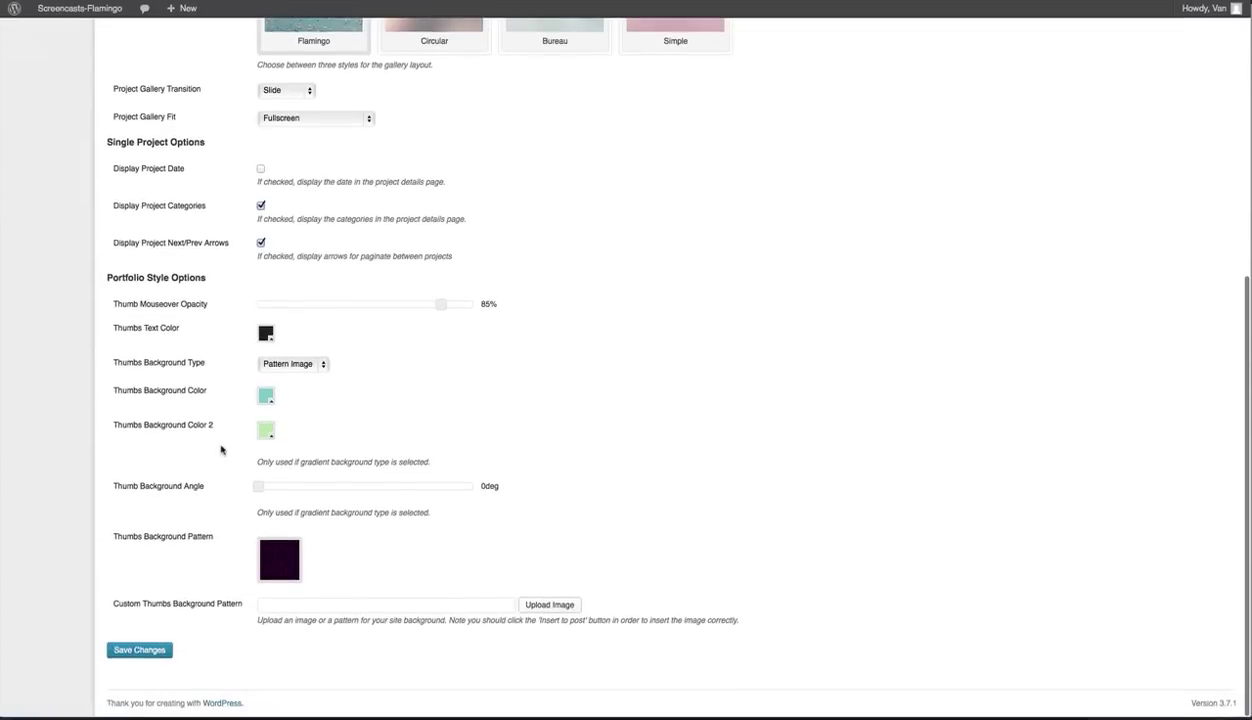
{"action": "left_click", "coordinate": [266, 335]}
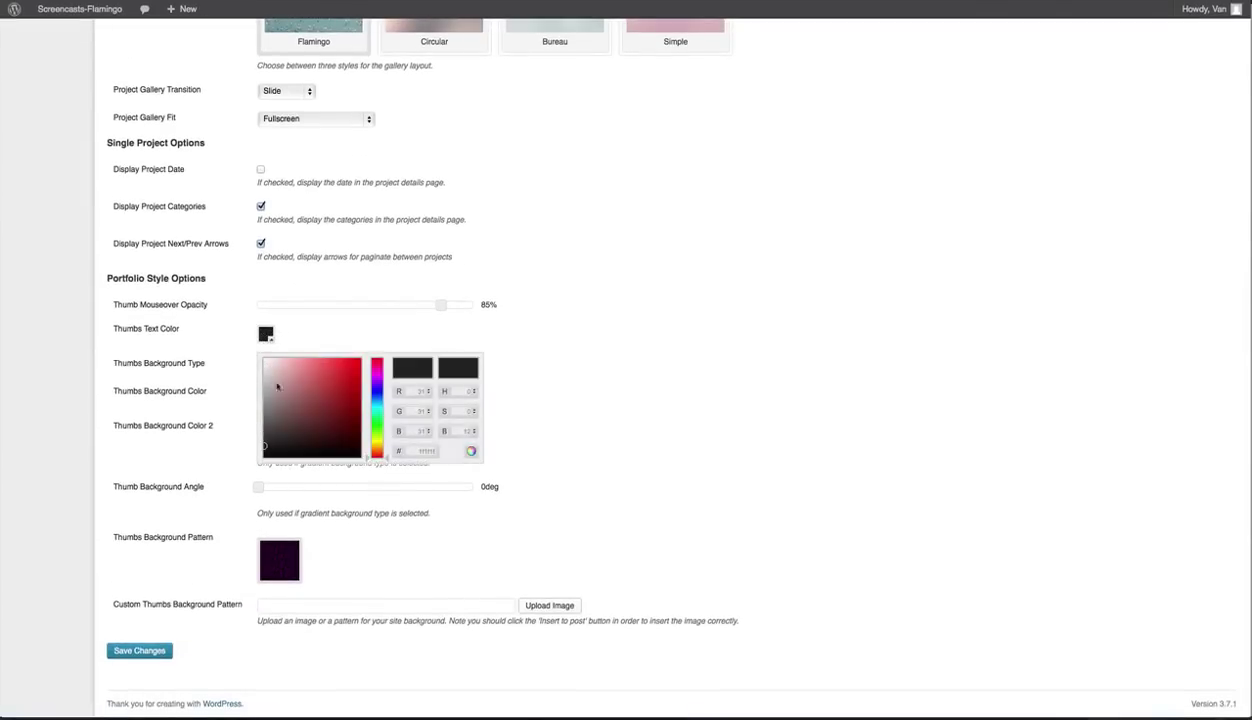
{"action": "left_click", "coordinate": [222, 350]}
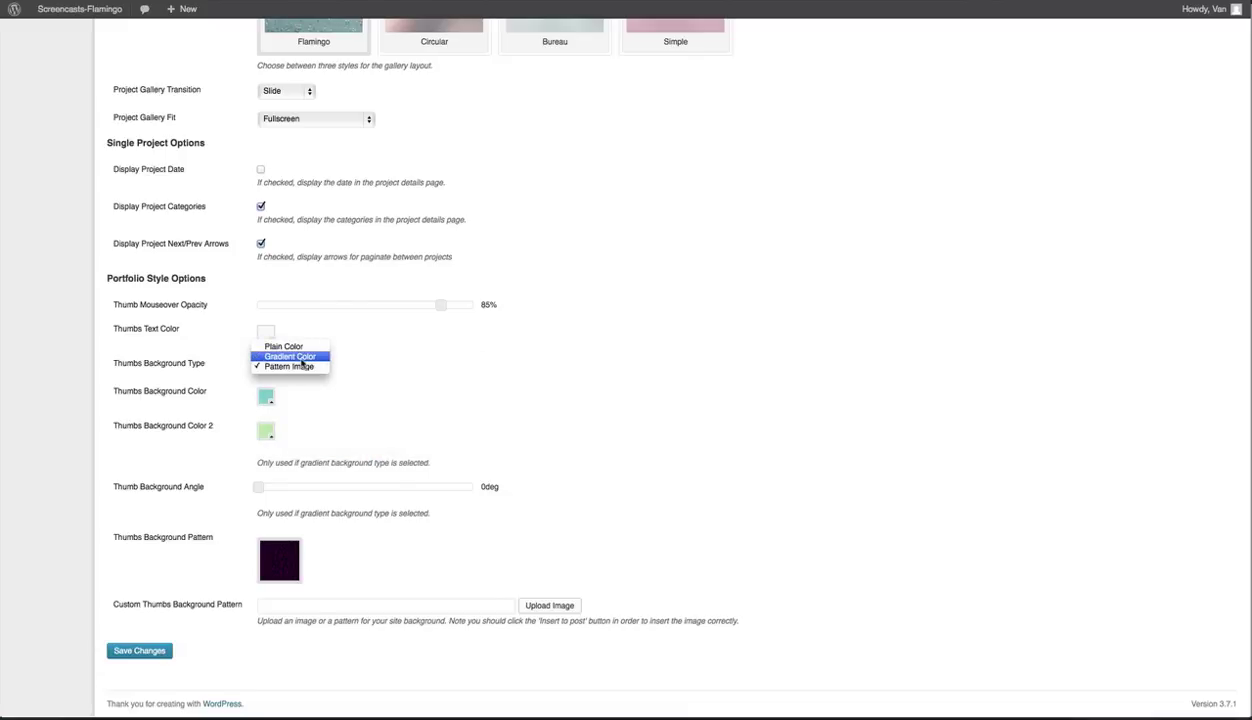
{"action": "left_click", "coordinate": [295, 358]}
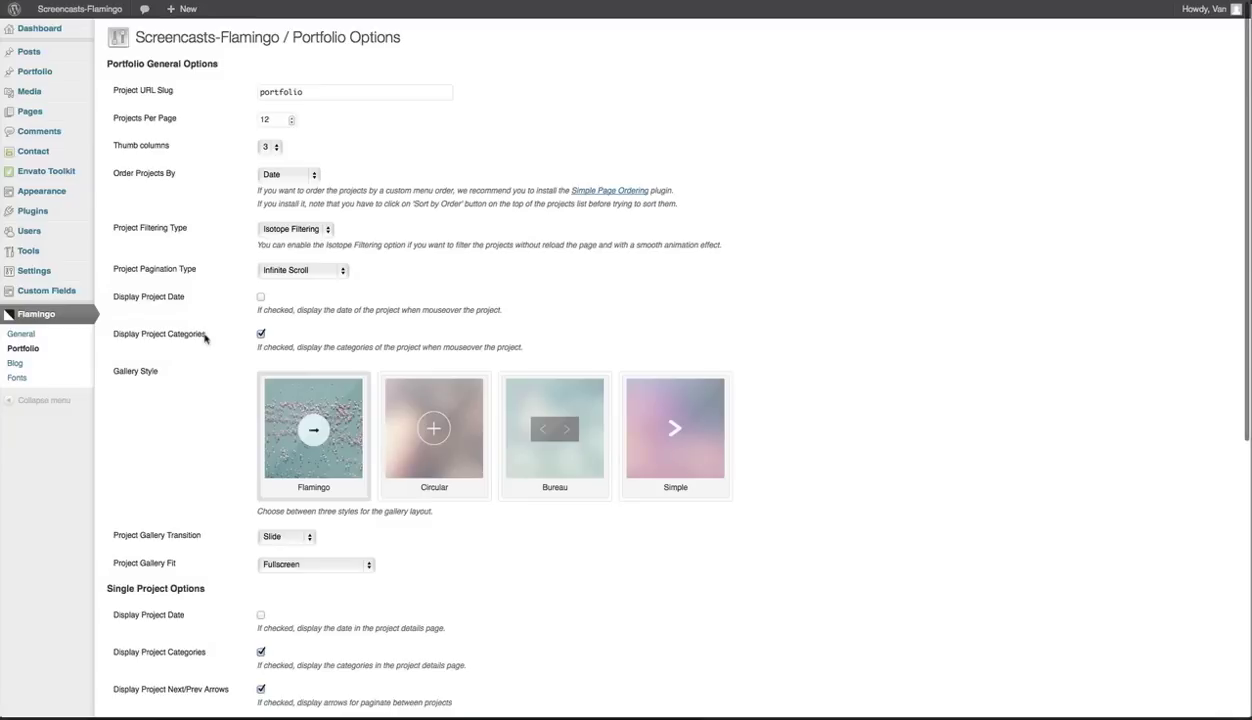
Step: Review the Portfolio Options page, including the thumbnail settings in the Portfolio Style Options
{"action": "scroll", "coordinate": [205, 339], "scroll_direction": "down", "scroll_amount": 5}
{"action": "scroll", "coordinate": [164, 348], "scroll_direction": "down", "scroll_amount": 10}
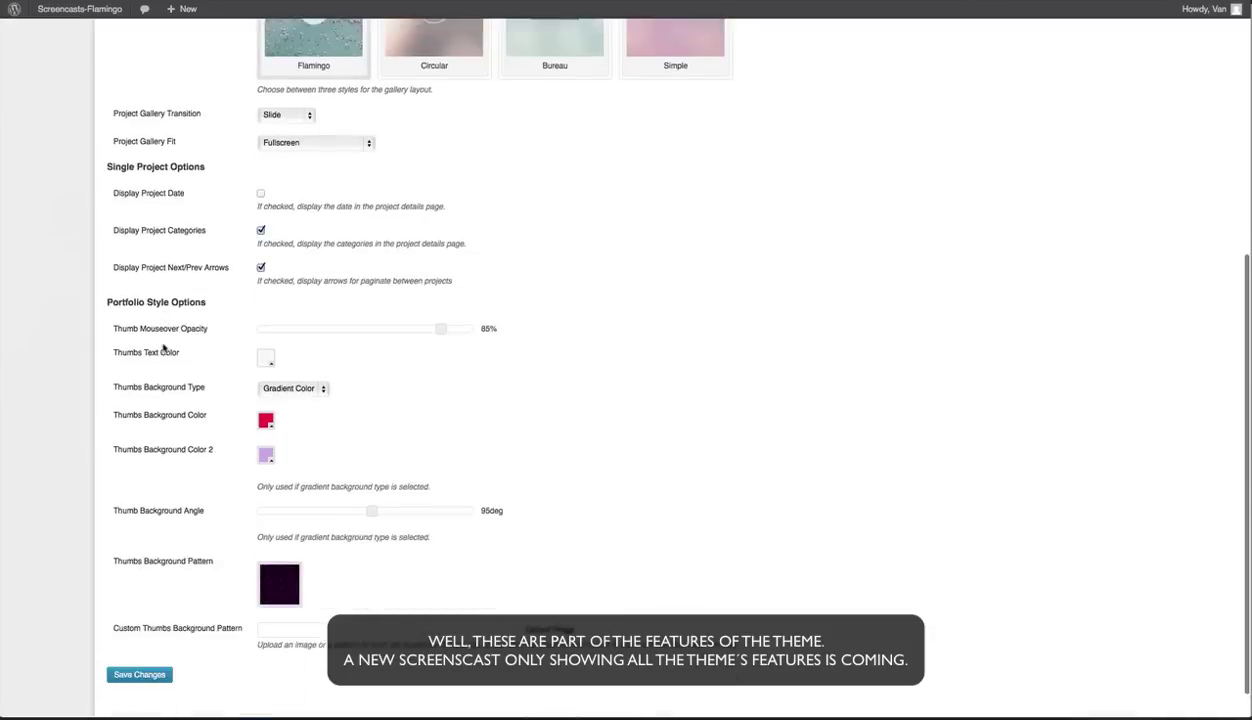
{"action": "scroll", "coordinate": [164, 348], "scroll_direction": "up", "scroll_amount": 10}
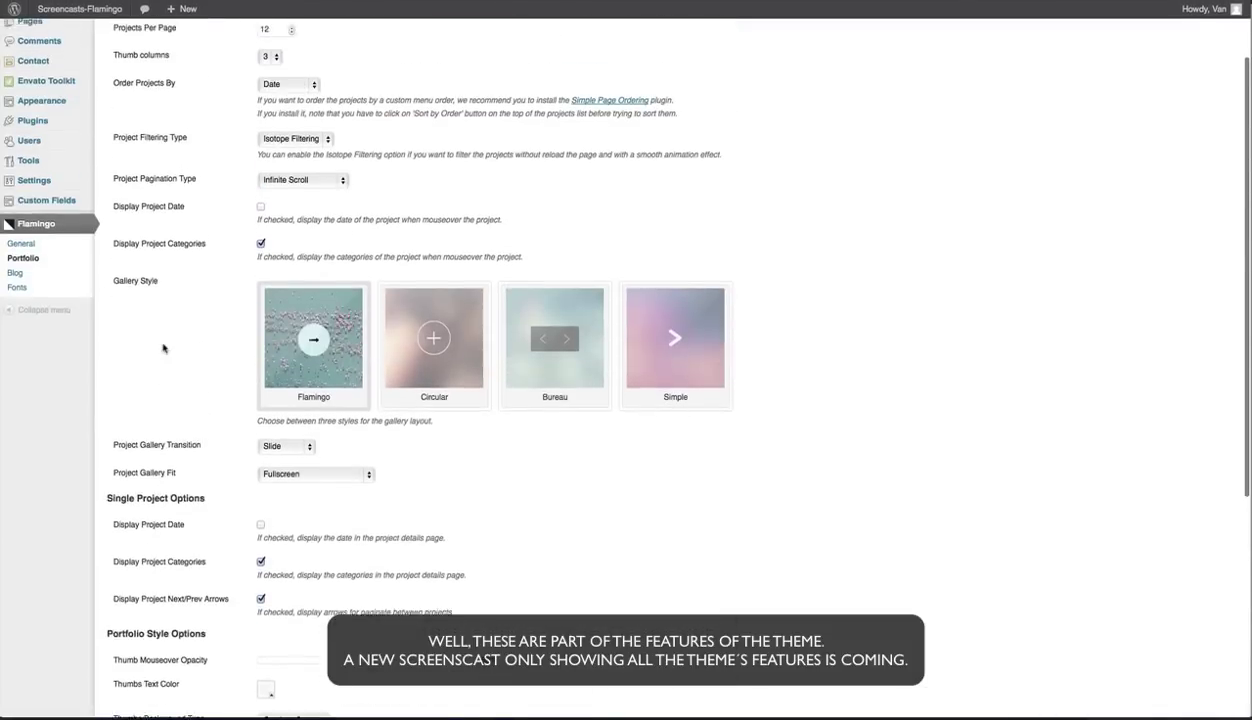